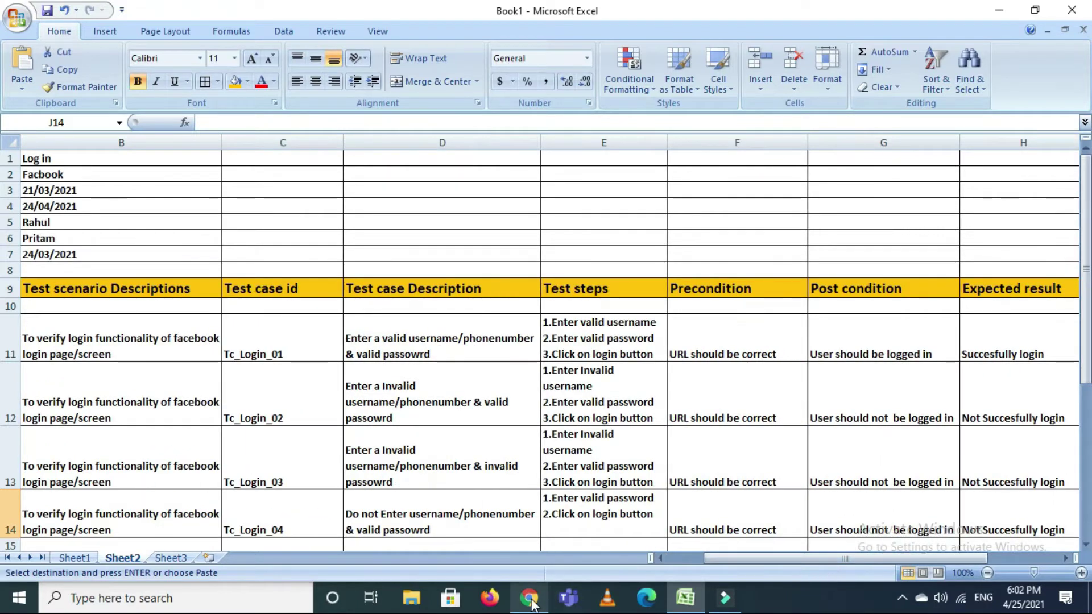
- Scroll through the finished Facebook login test case sheet, then move to a blank Sheet2
{"action": "scroll", "coordinate": [344, 339], "scroll_direction": "down", "scroll_amount": 4}
{"action": "scroll", "coordinate": [343, 339], "scroll_direction": "up", "scroll_amount": 4}
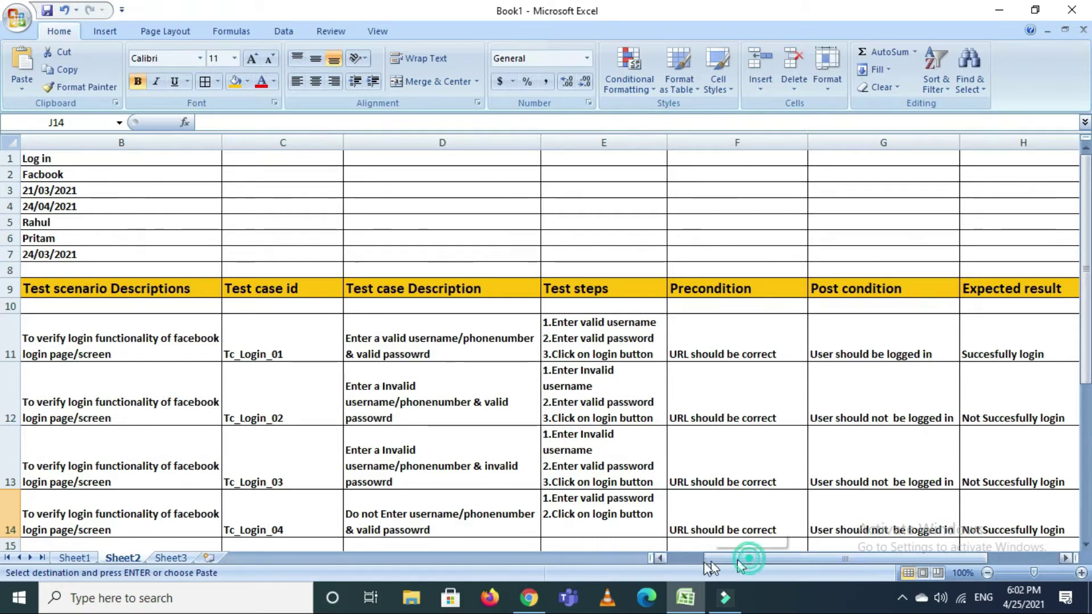
{"action": "left_click_drag", "start_coordinate": [751, 560], "coordinate": [714, 560]}
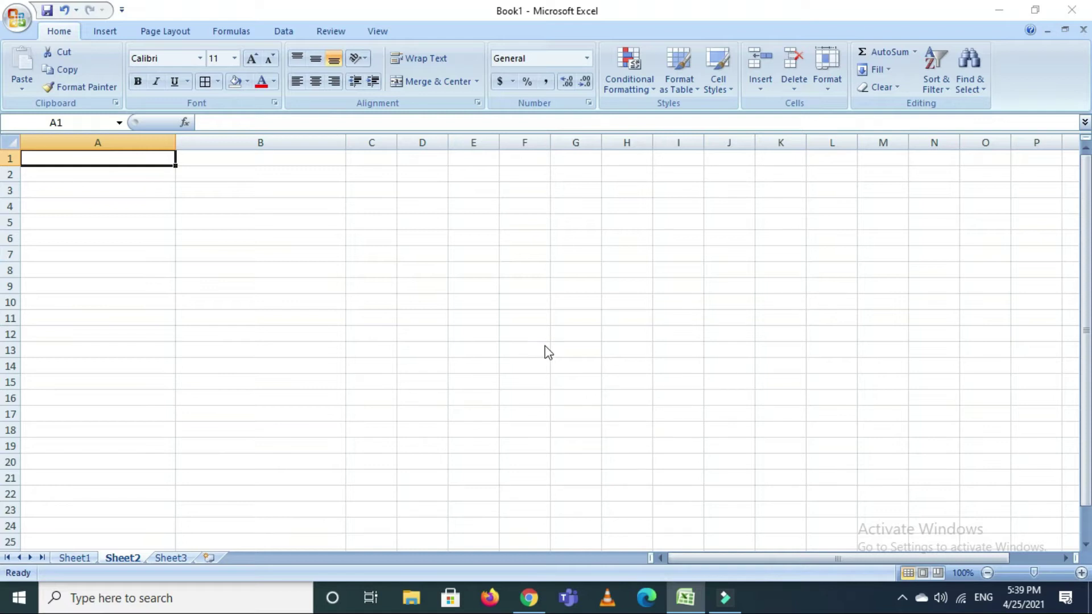
- Enter Module name, Project name, Created date and Executed date in A1–A4
{"action": "type", "text": "M"}
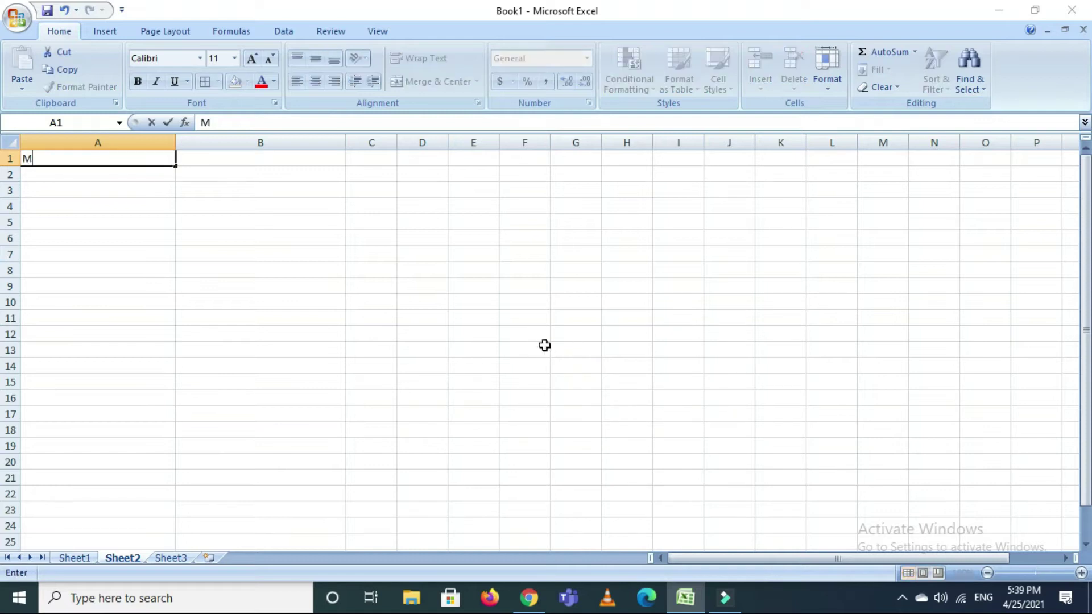
{"action": "type", "text": "odule name"}
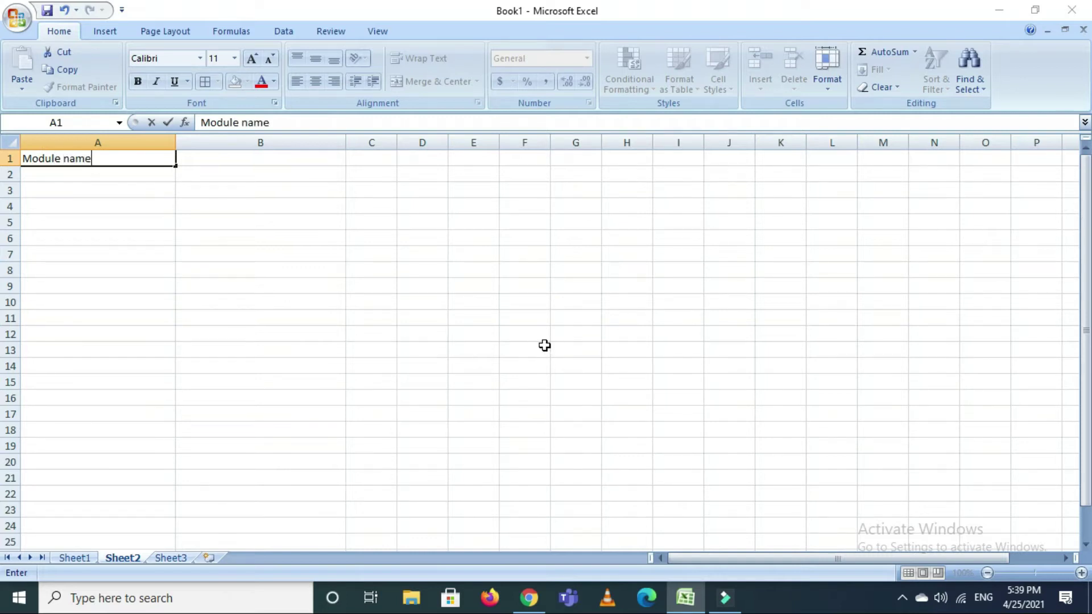
{"action": "key", "text": "Return"}
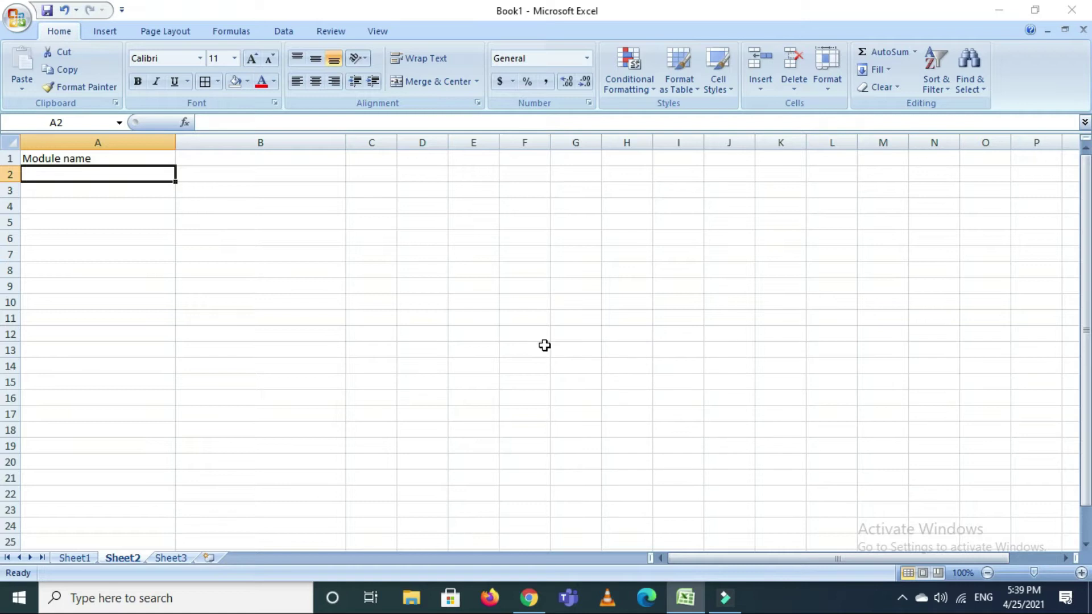
{"action": "type", "text": "Project name"}
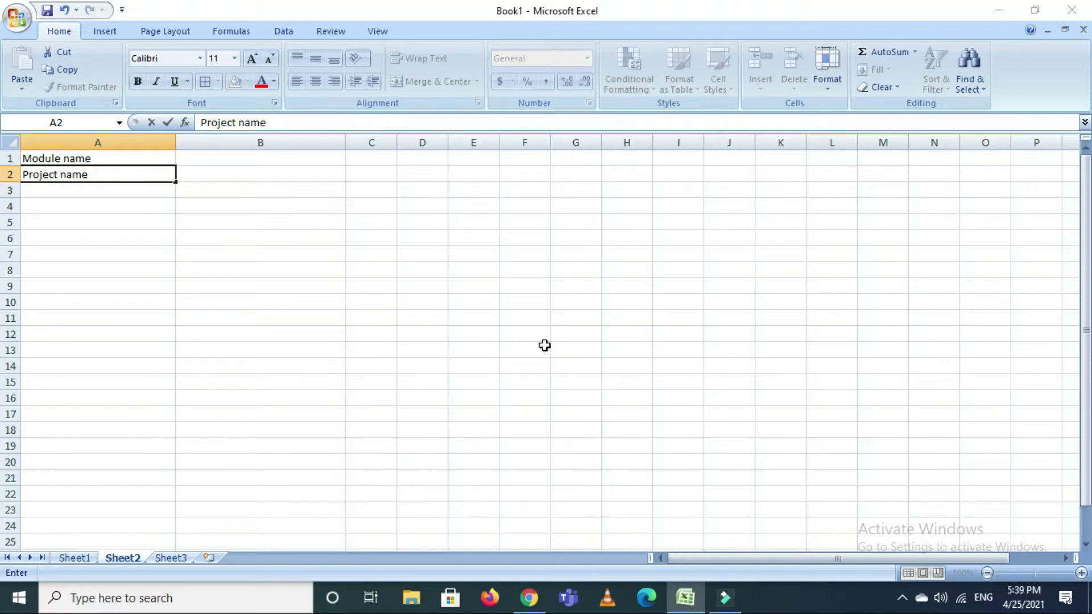
{"action": "key", "text": "Return"}
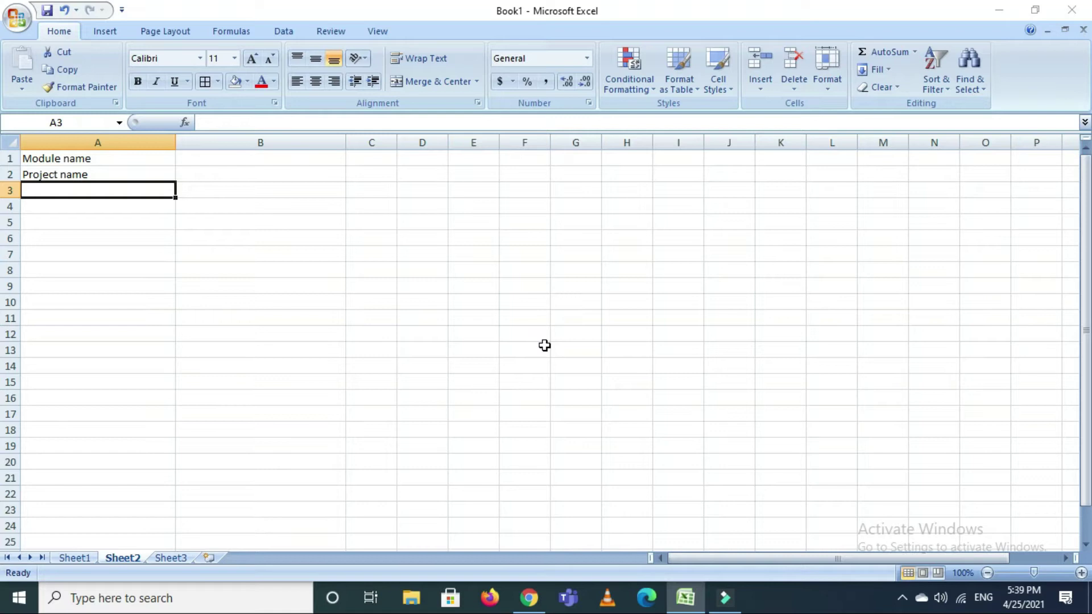
{"action": "type", "text": "Created date"}
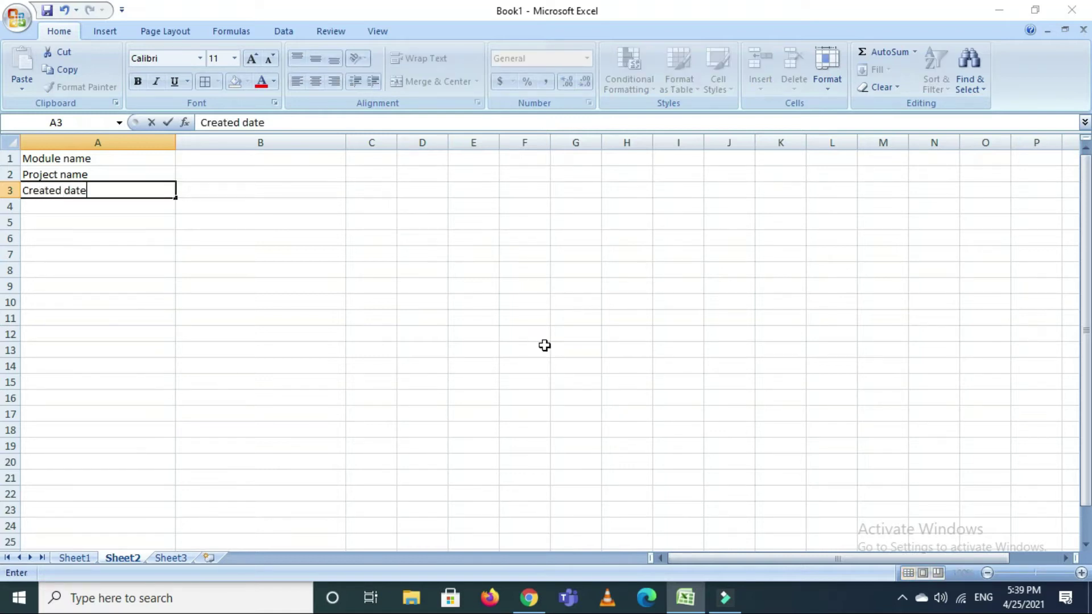
{"action": "key", "text": "Return"}
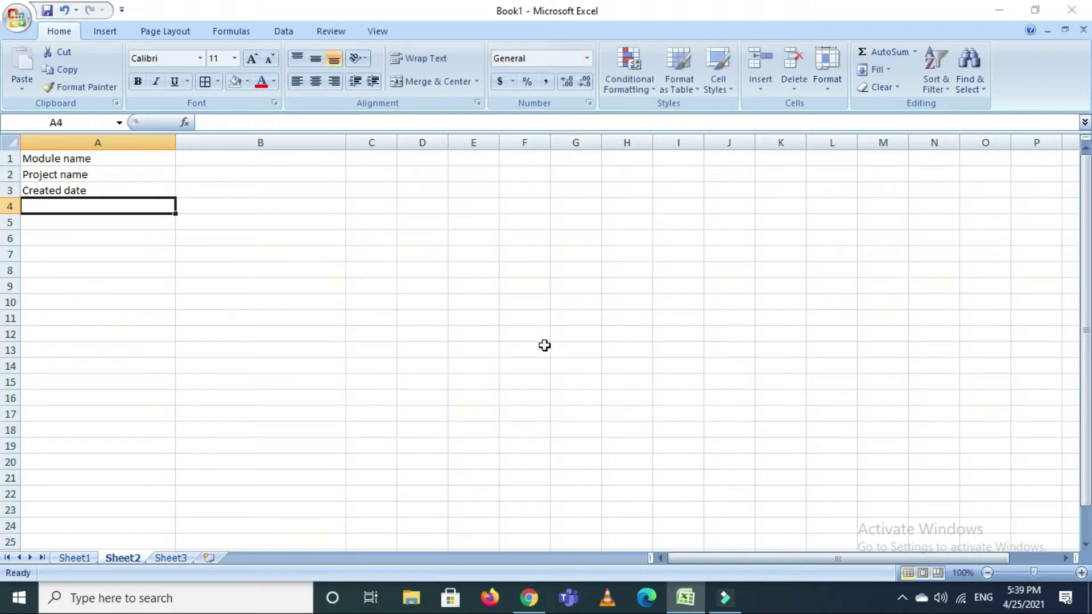
{"action": "type", "text": "E"}
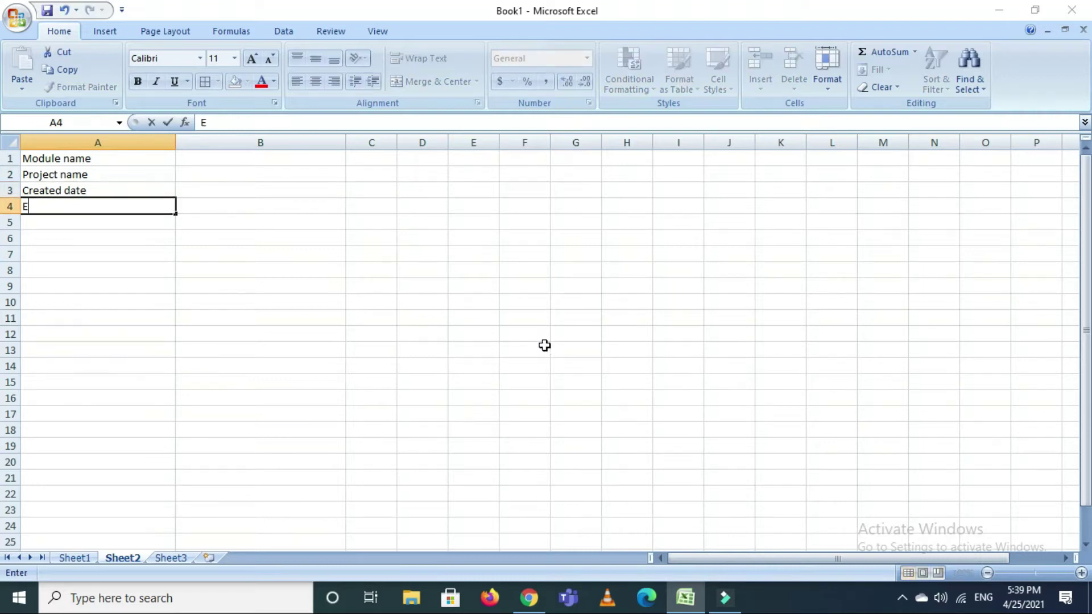
{"action": "type", "text": "xecuted date"}
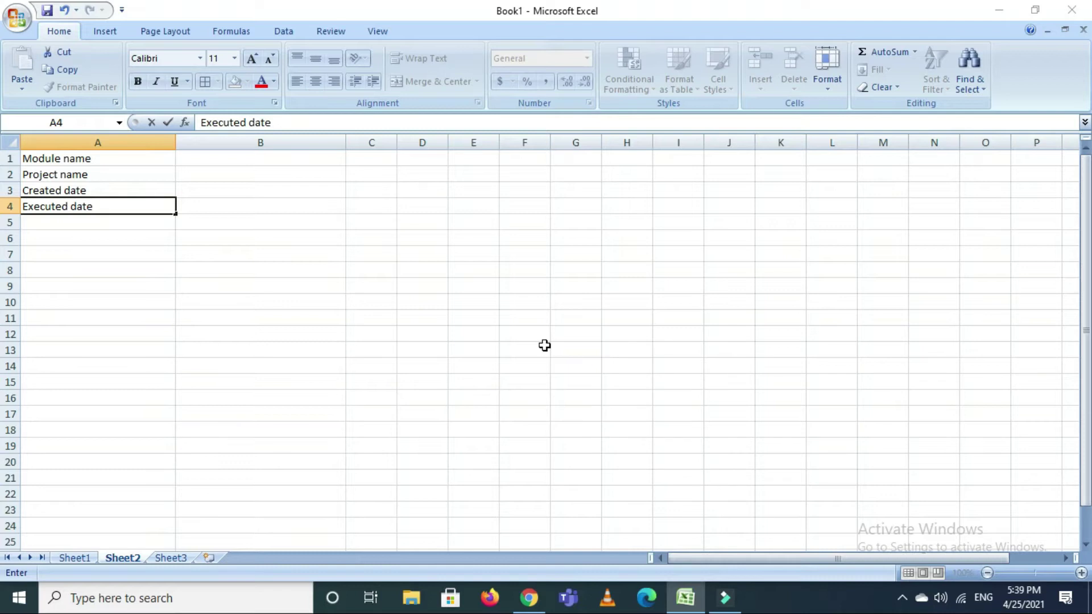
{"action": "key", "text": "Return"}
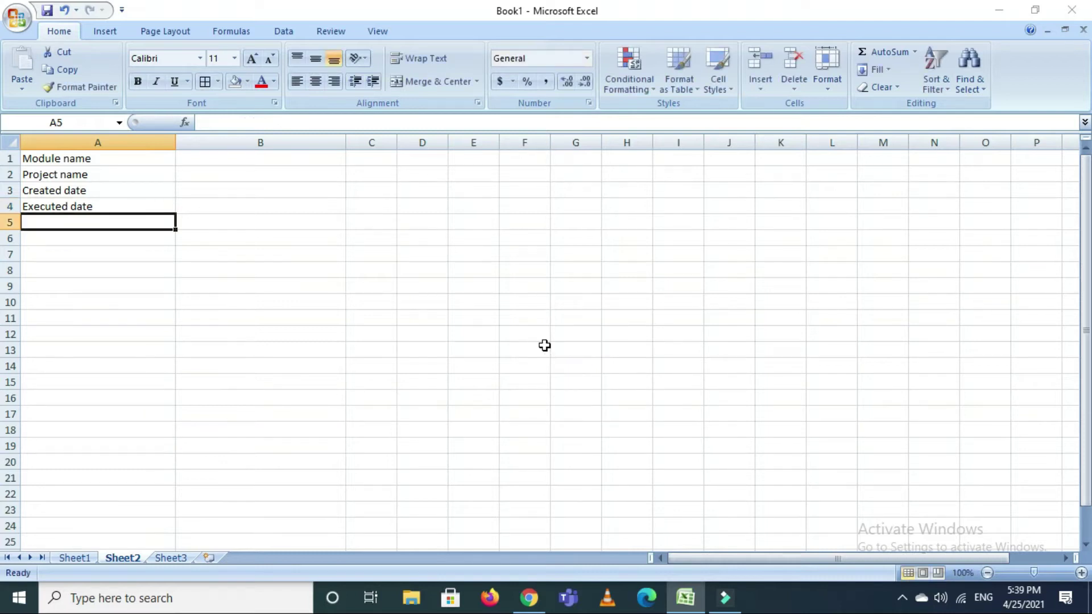
- Enter Executed by, Reviewed by and Reviewed Date in A5–A7
{"action": "type", "text": "Exec"}
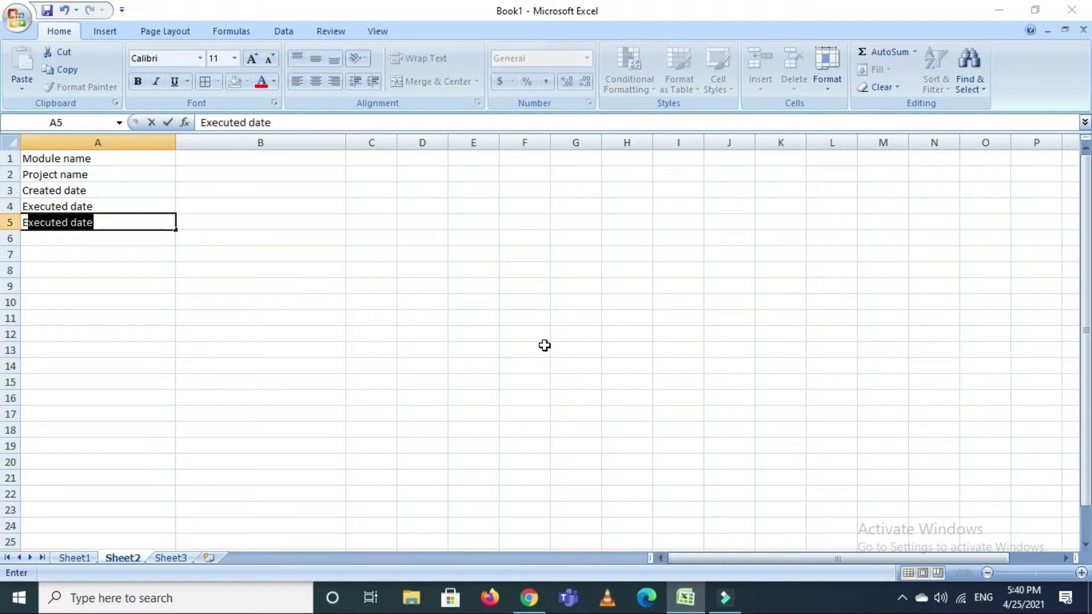
{"action": "type", "text": "uted "}
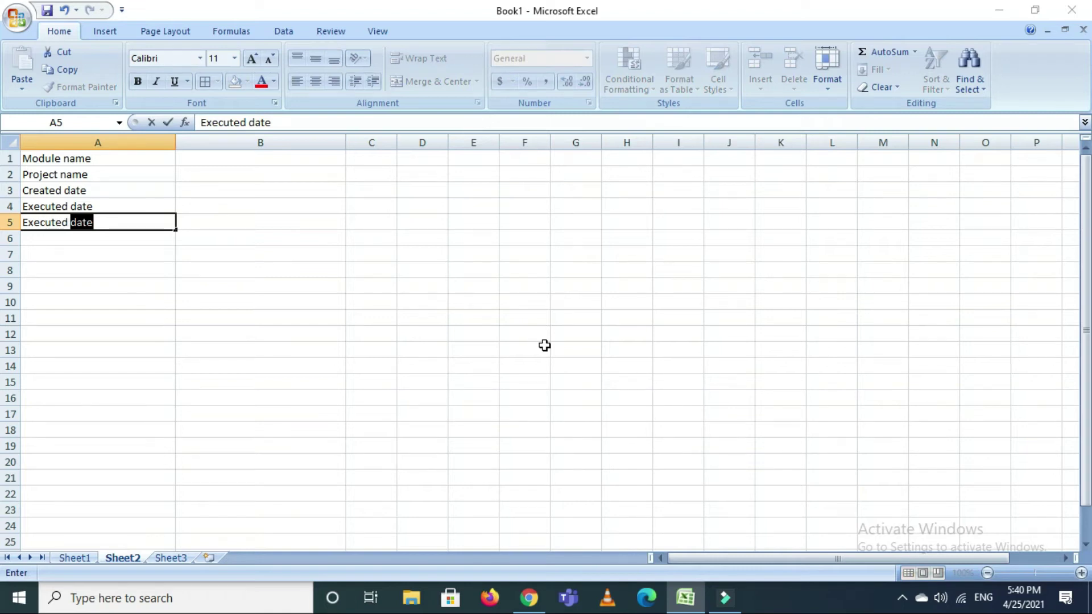
{"action": "type", "text": "by"}
{"action": "key", "text": "Return"}
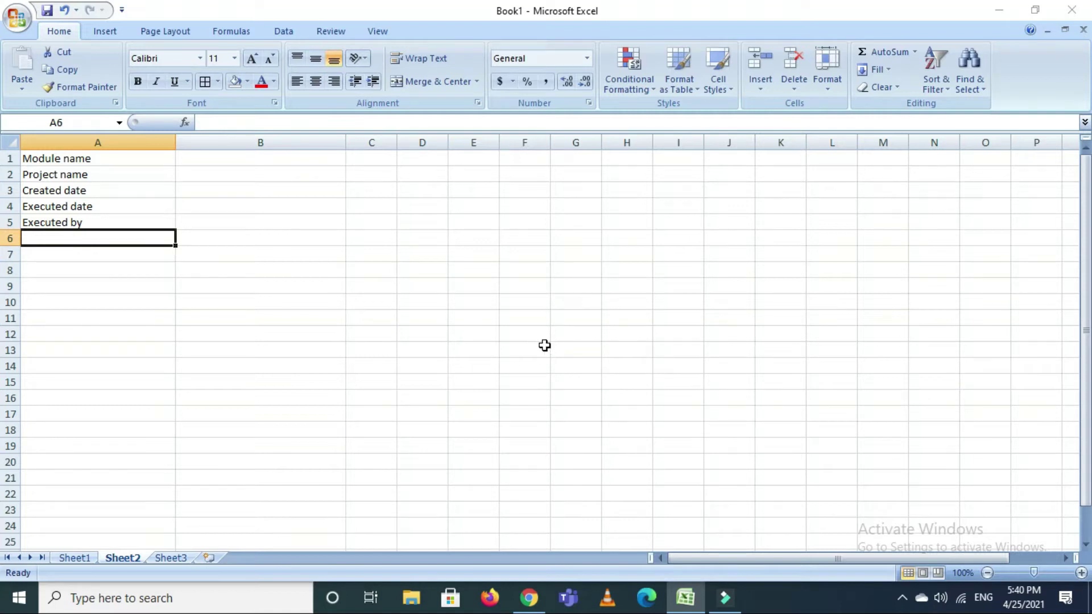
{"action": "type", "text": "Revie"}
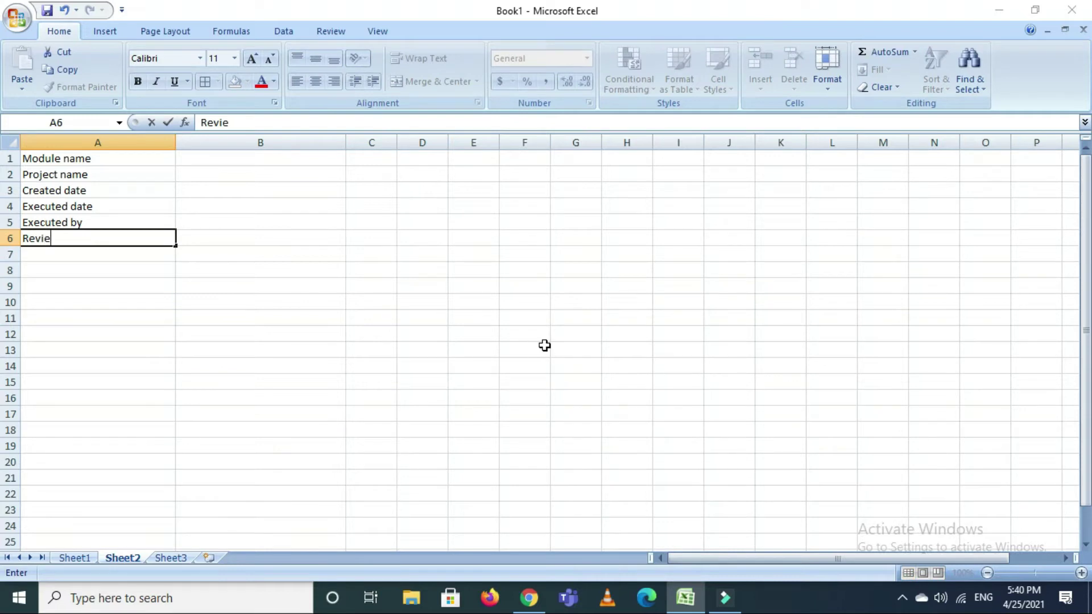
{"action": "type", "text": "wed by"}
{"action": "key", "text": "Return"}
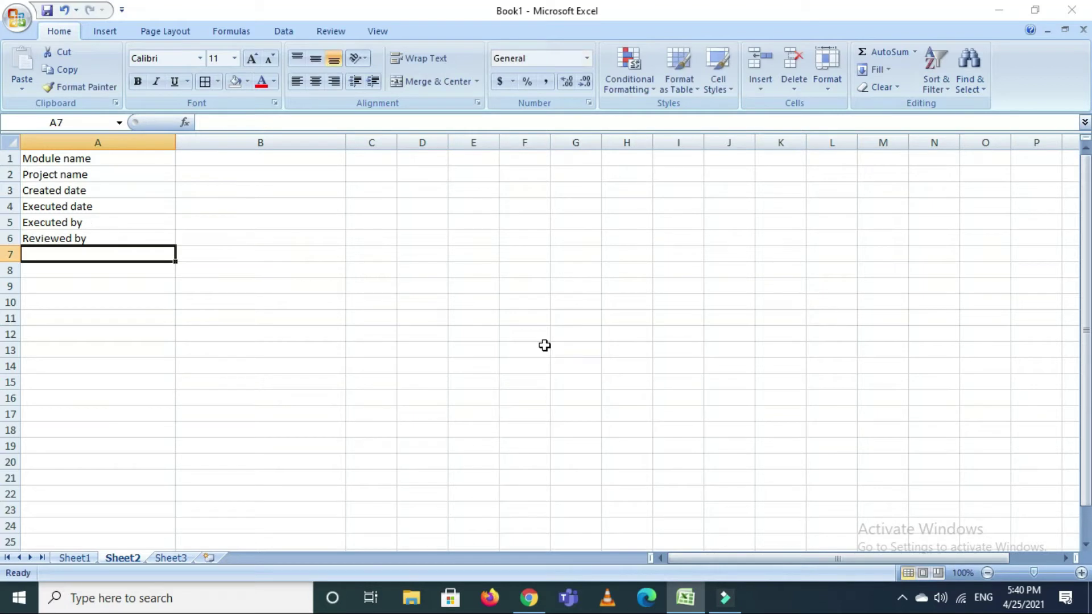
{"action": "type", "text": "Revie"}
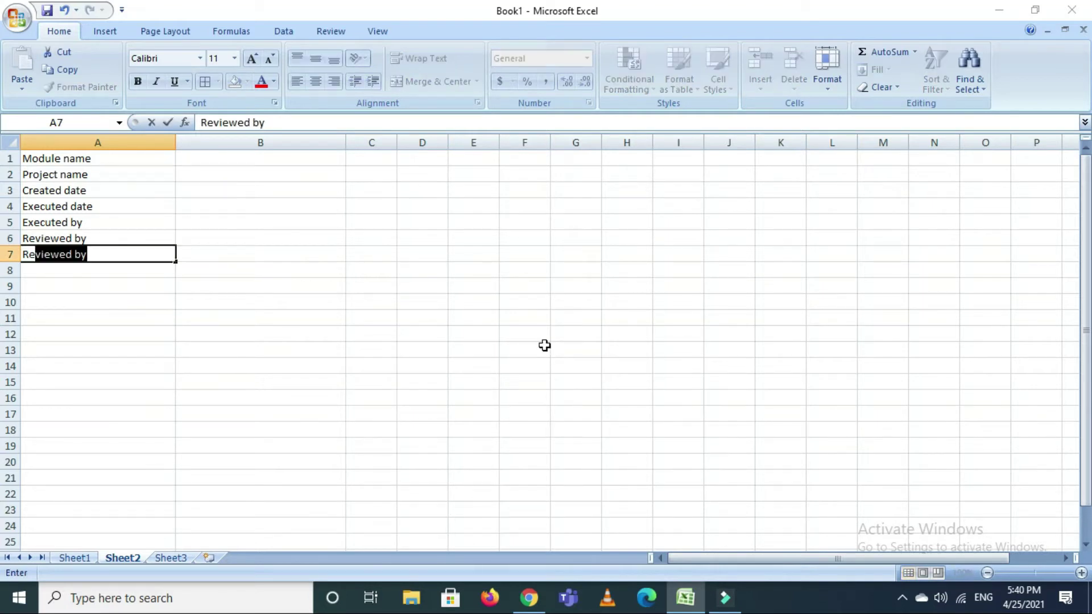
{"action": "type", "text": "w"}
{"action": "key", "text": "Tab"}
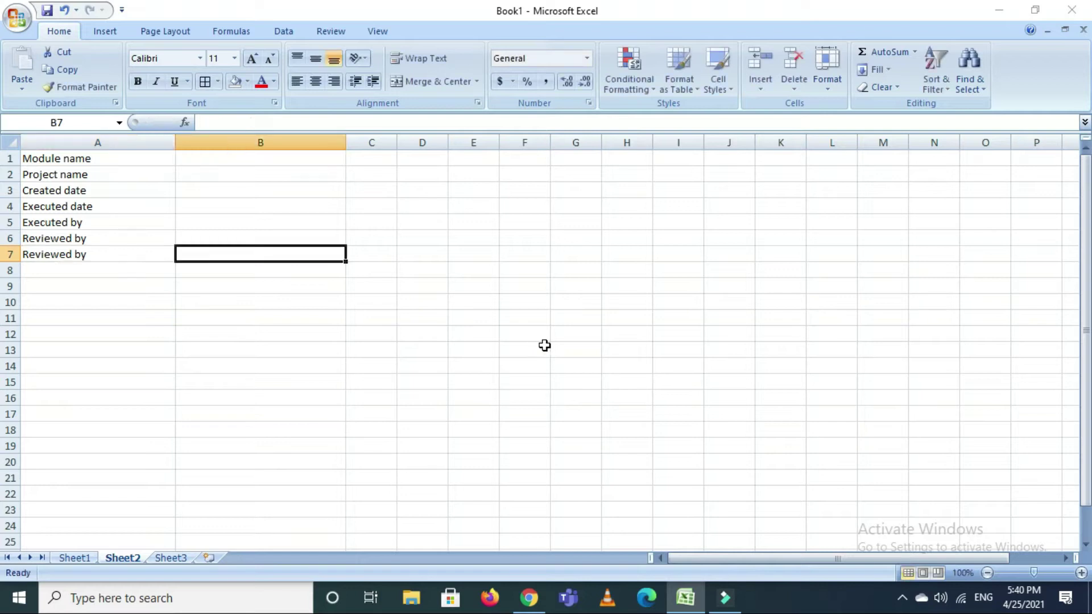
{"action": "double_click", "coordinate": [105, 253]}
{"action": "key", "text": "BackSpace"}
{"action": "key", "text": "BackSpace"}
{"action": "type", "text": "Date"}
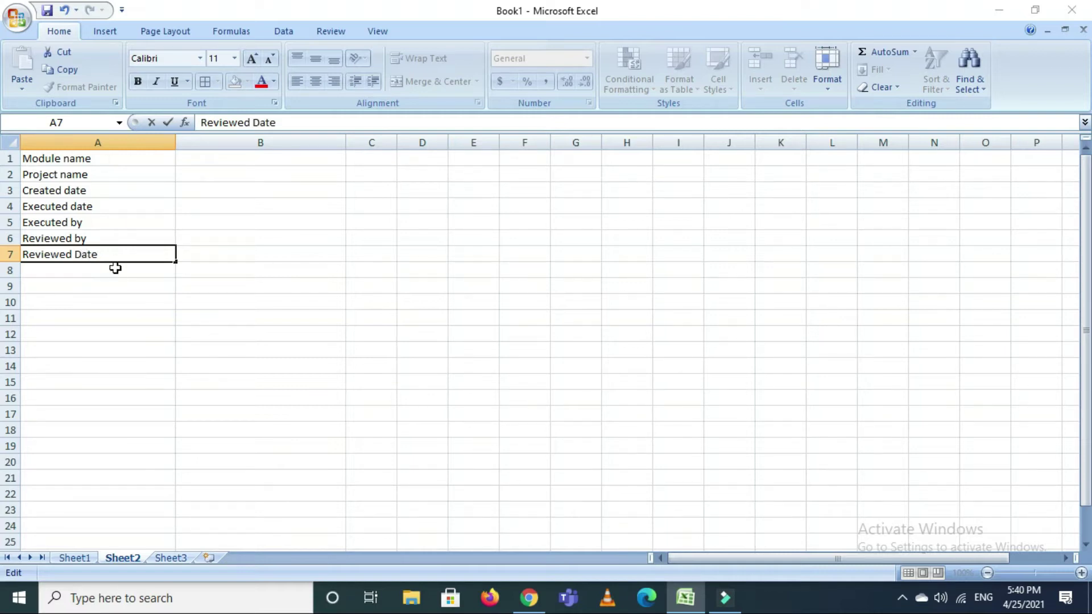
{"action": "left_click", "coordinate": [86, 289]}
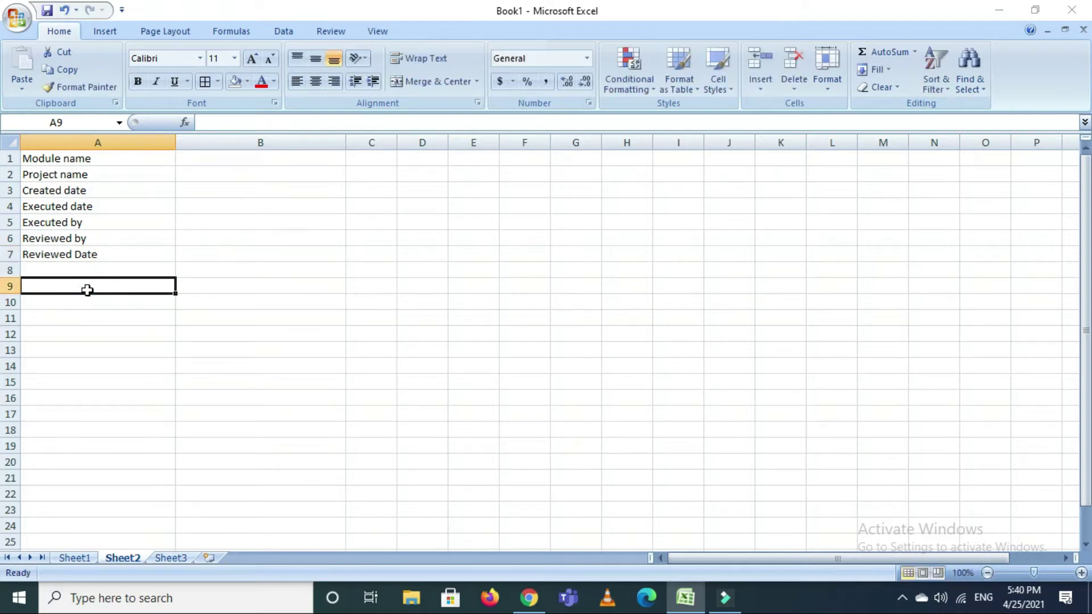
- Enter Test scenario id, Test scenario Descriptions and Test case id in A9–A11
{"action": "type", "text": "T"}
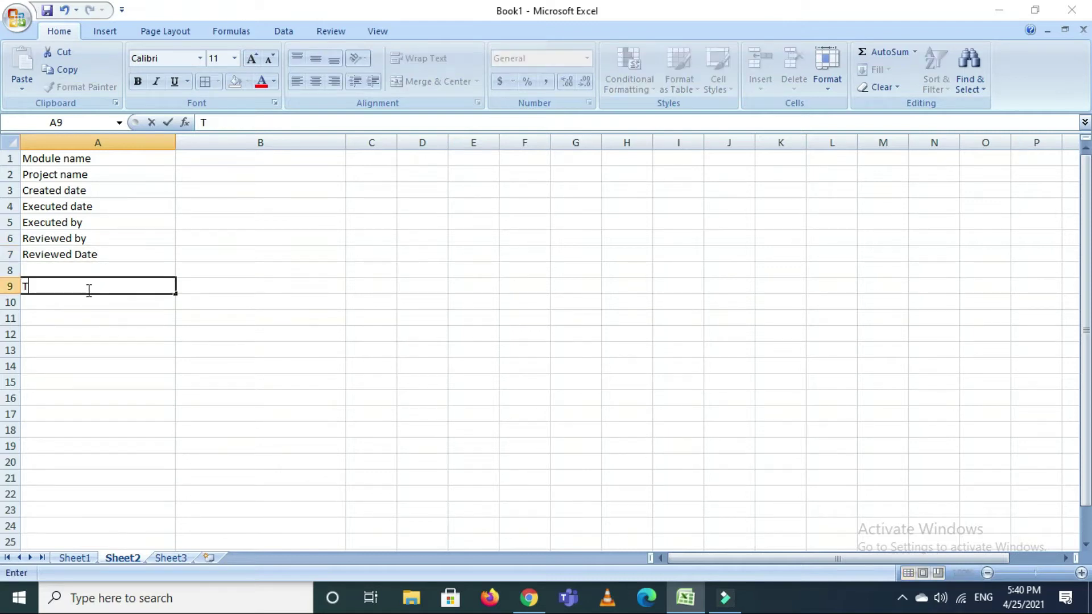
{"action": "type", "text": "est scenario"}
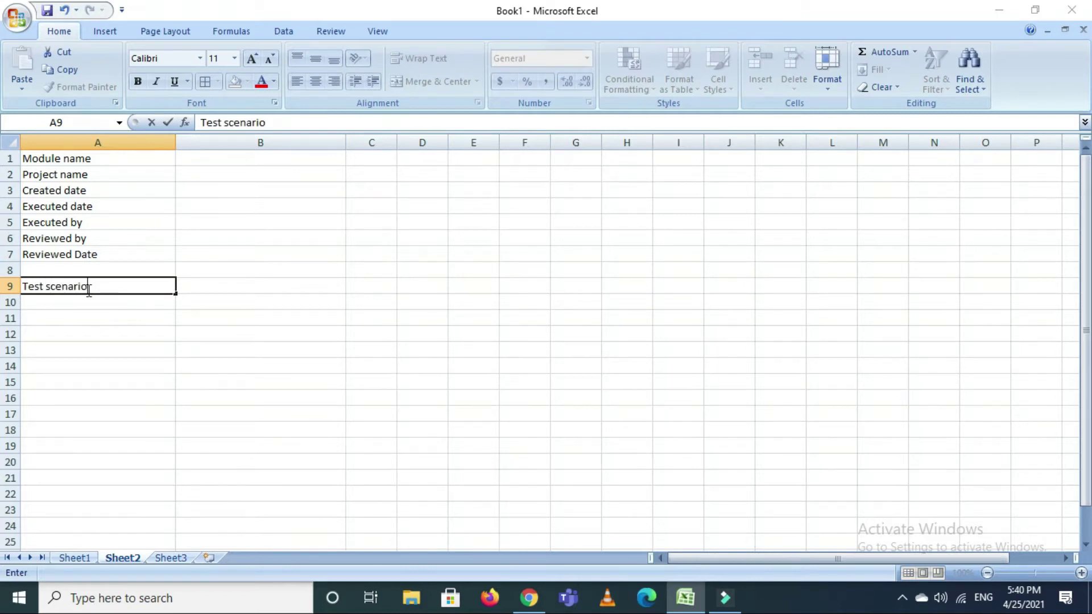
{"action": "type", "text": " id"}
{"action": "key", "text": "Return"}
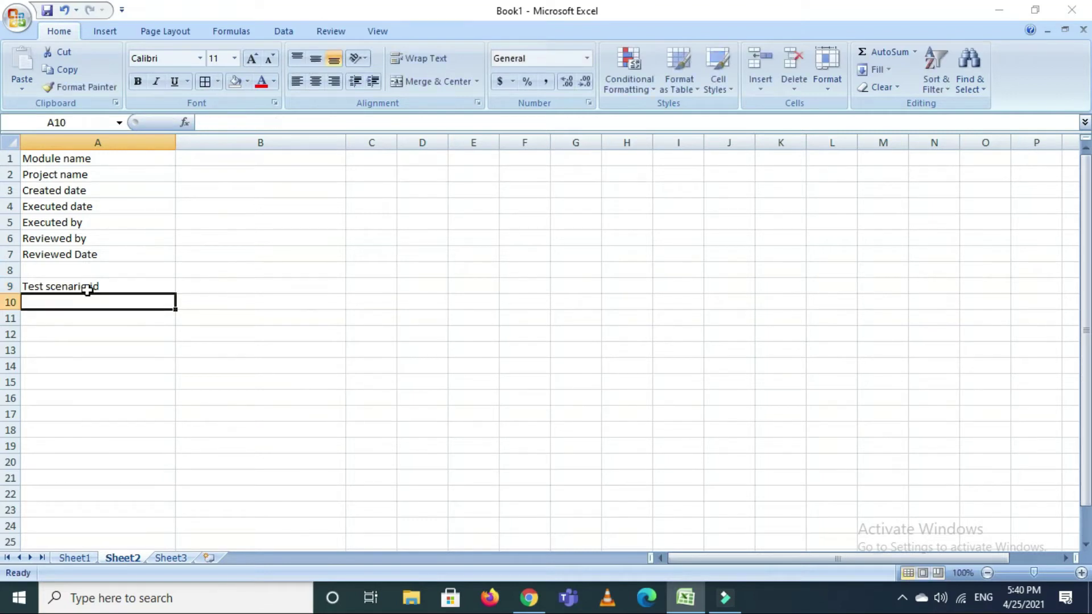
{"action": "type", "text": "Test"}
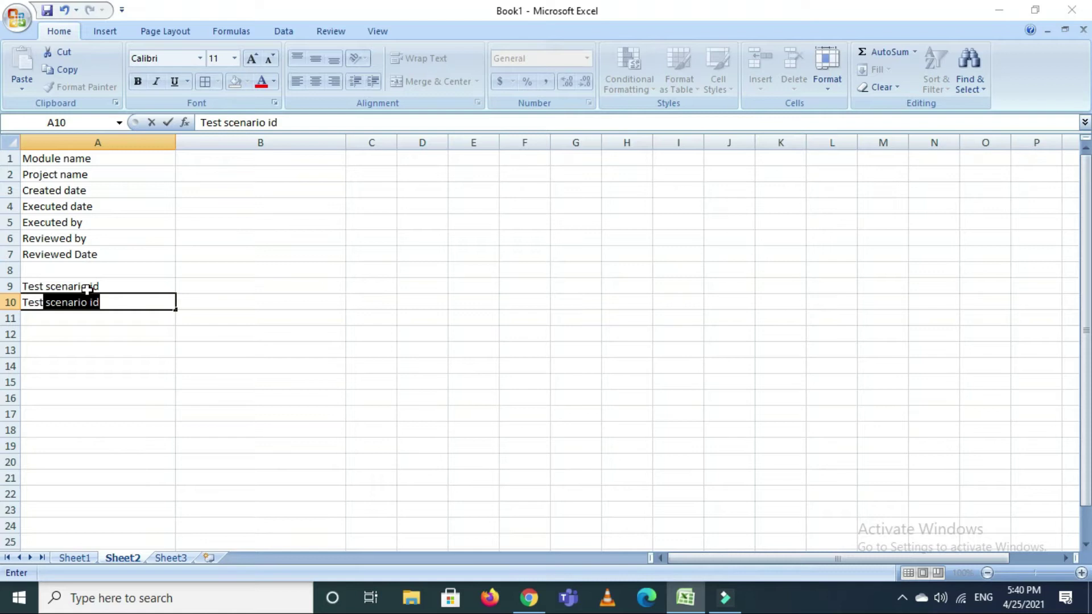
{"action": "key", "text": "Tab"}
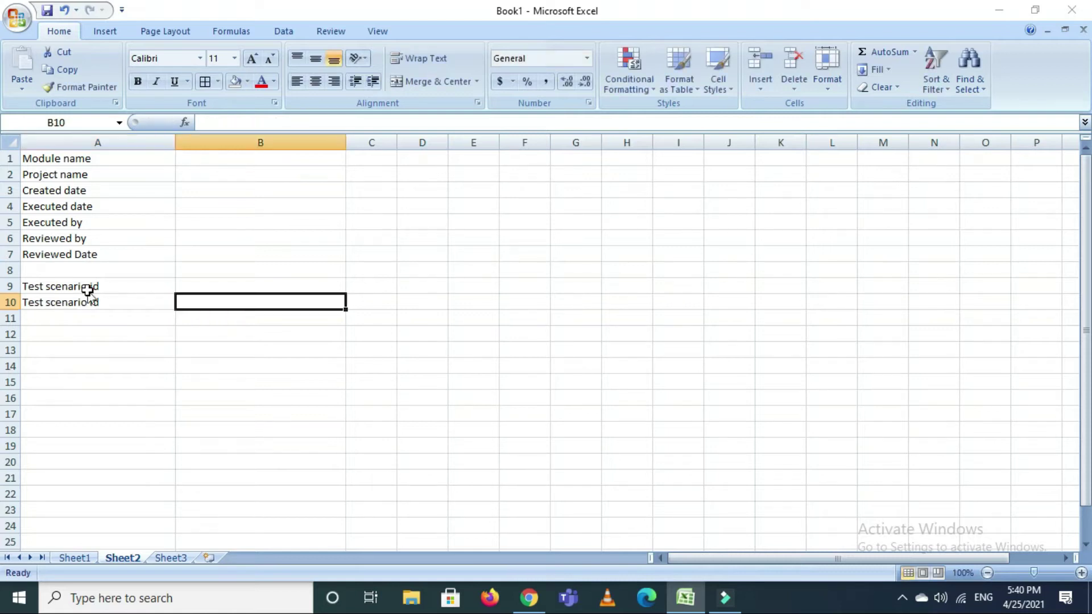
{"action": "double_click", "coordinate": [140, 303]}
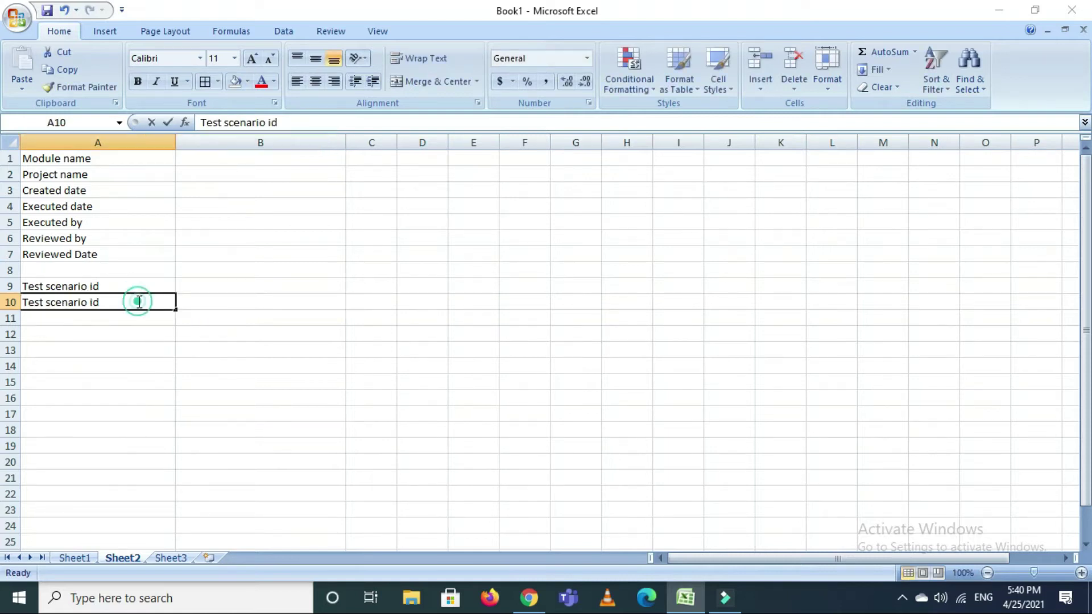
{"action": "key", "text": "BackSpace"}
{"action": "key", "text": "BackSpace"}
{"action": "type", "text": "D"}
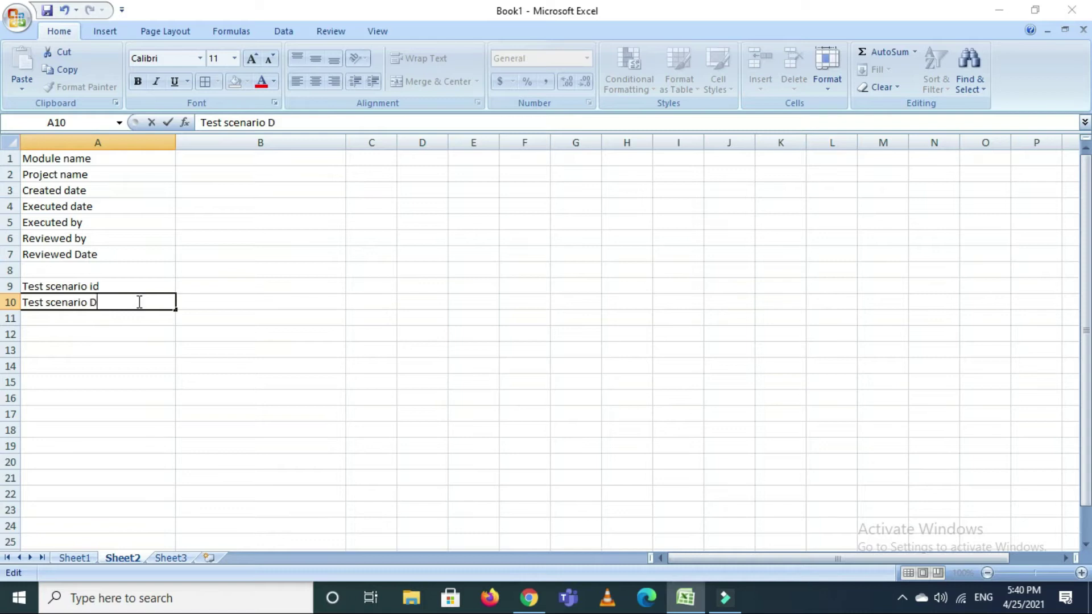
{"action": "type", "text": "escriptions"}
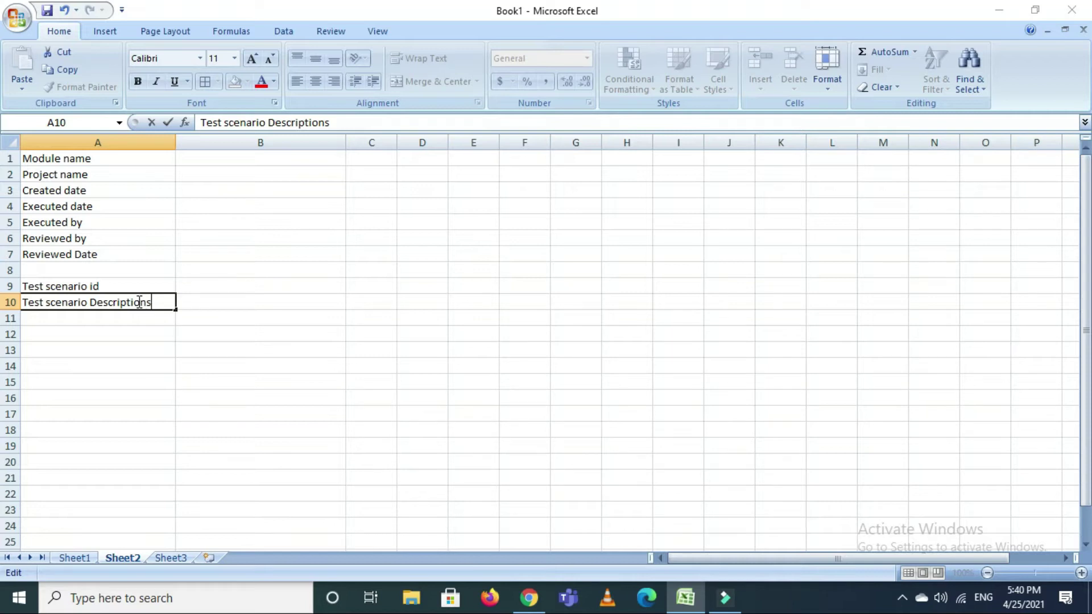
{"action": "left_click", "coordinate": [134, 318]}
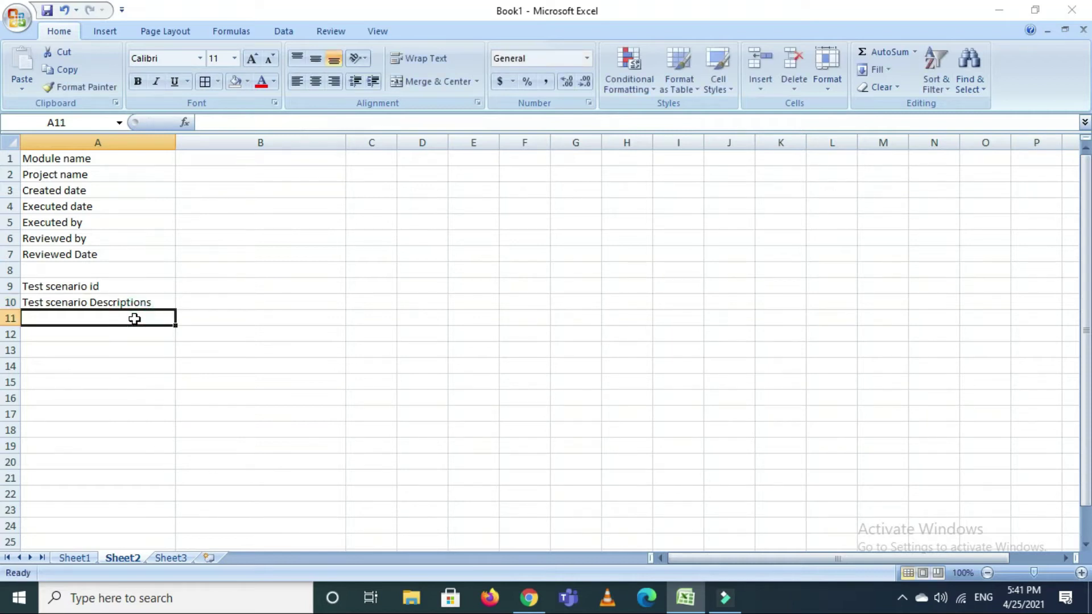
{"action": "type", "text": "Te"}
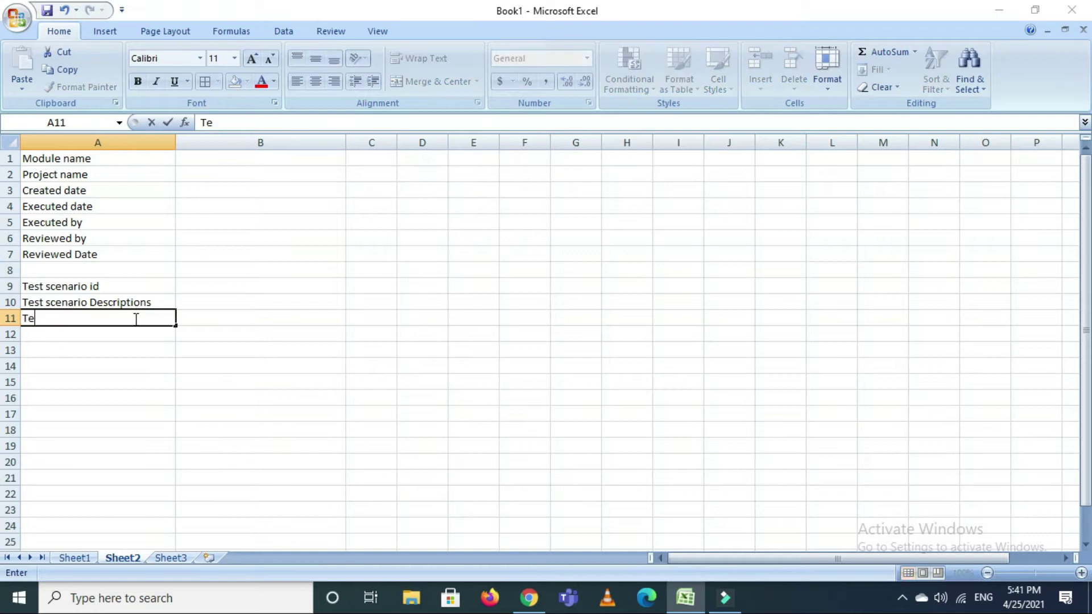
{"action": "type", "text": "st case id"}
{"action": "left_click", "coordinate": [120, 335]}
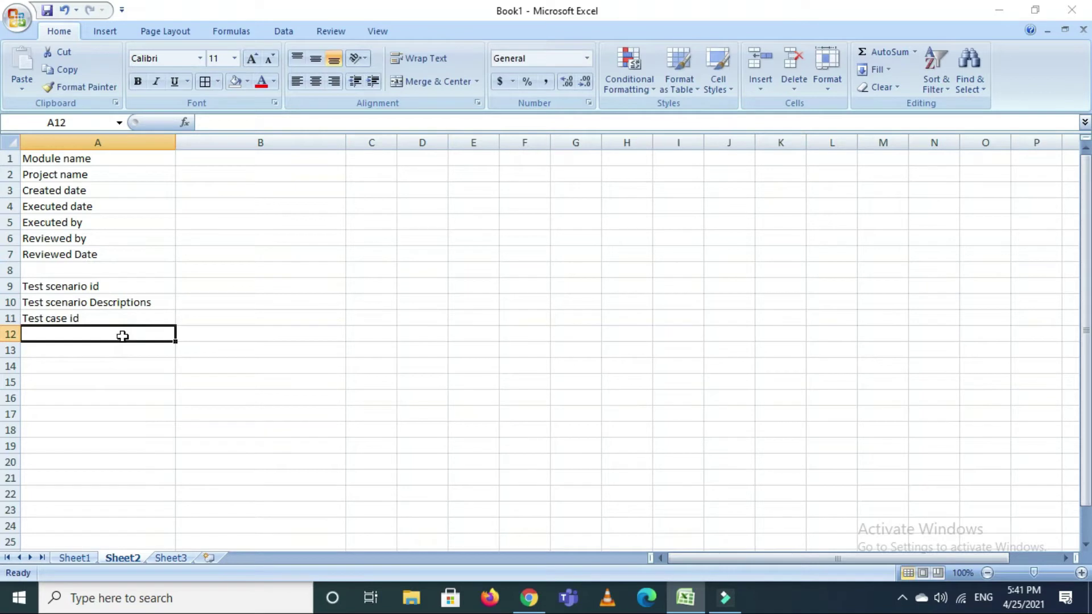
- Enter Test case Description, Test steps, Precondition and Post condition in A12–A15
{"action": "type", "text": "Test case "}
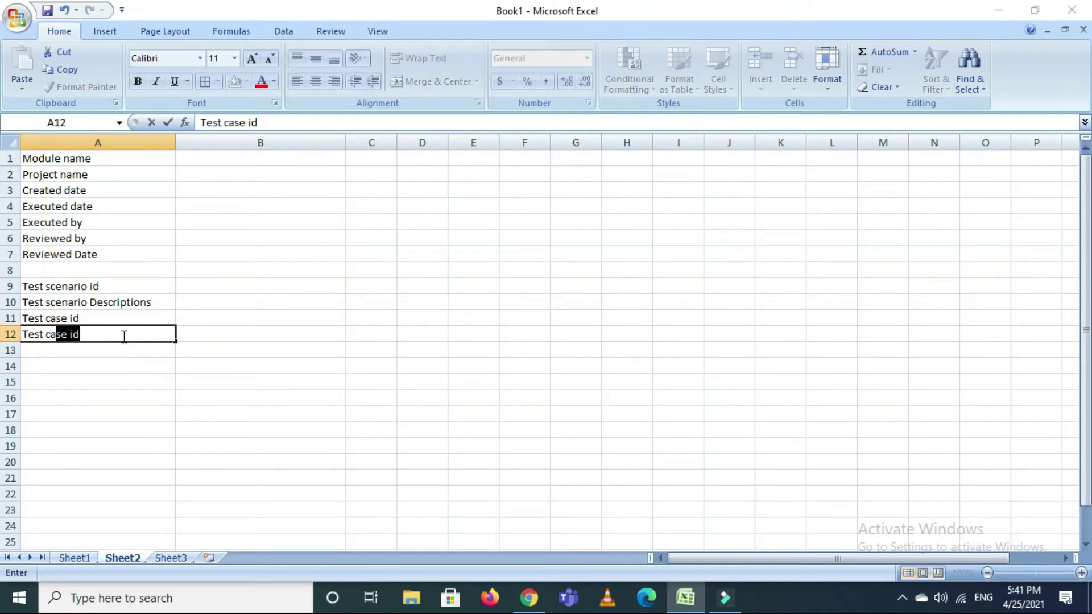
{"action": "type", "text": "Description"}
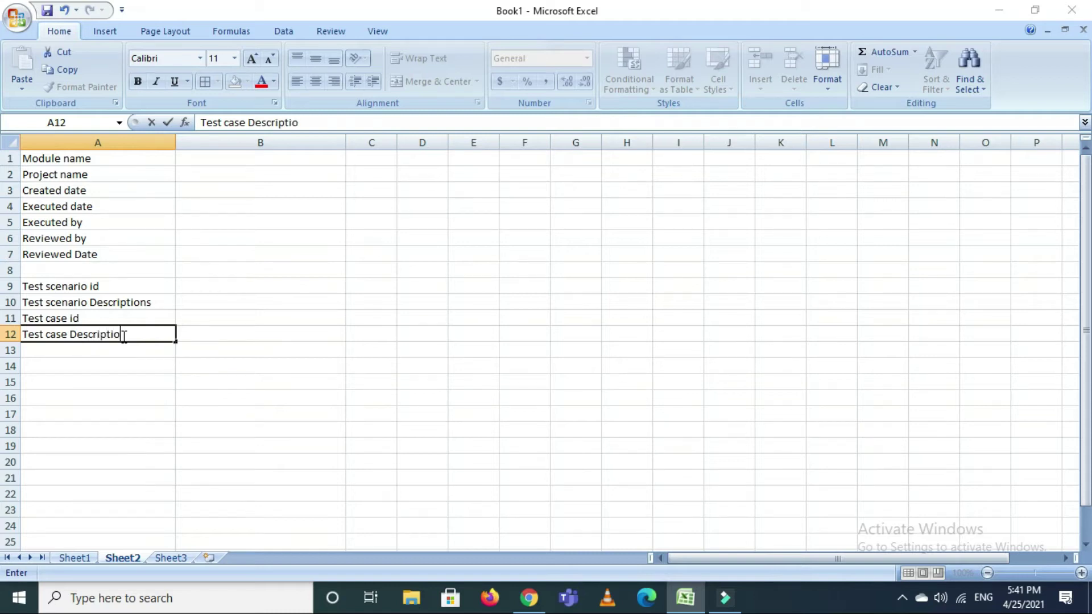
{"action": "left_click", "coordinate": [121, 350]}
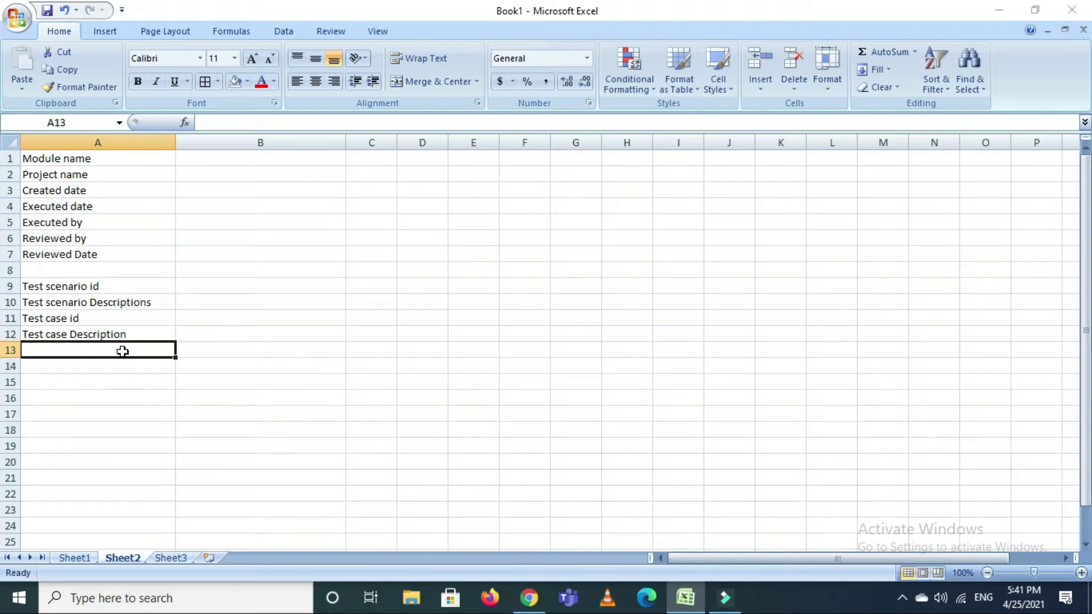
{"action": "type", "text": "T"}
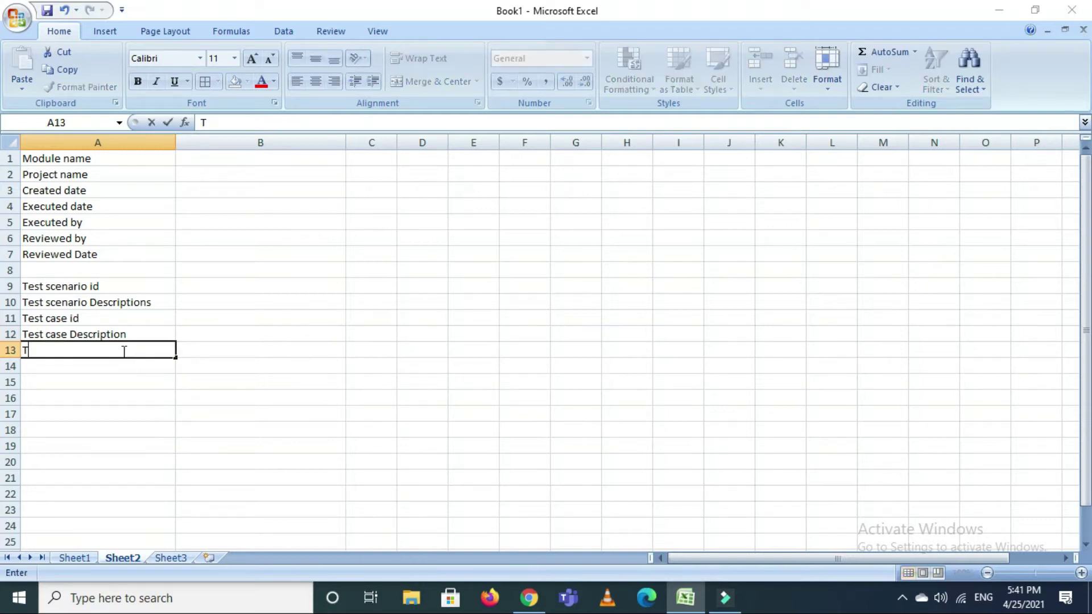
{"action": "type", "text": "est steps"}
{"action": "left_click", "coordinate": [108, 368]}
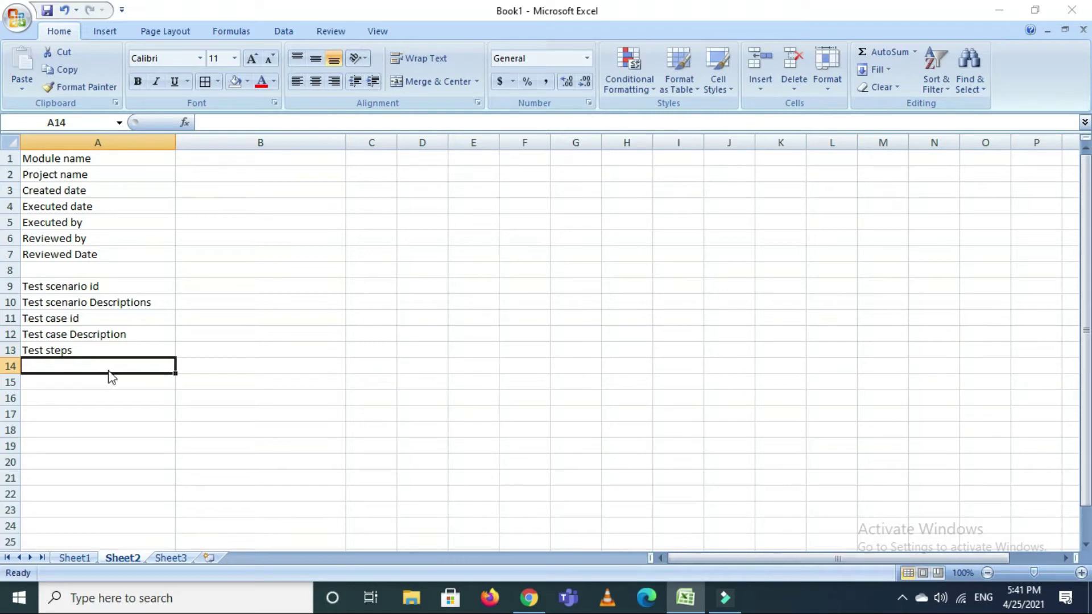
{"action": "type", "text": "Prec"}
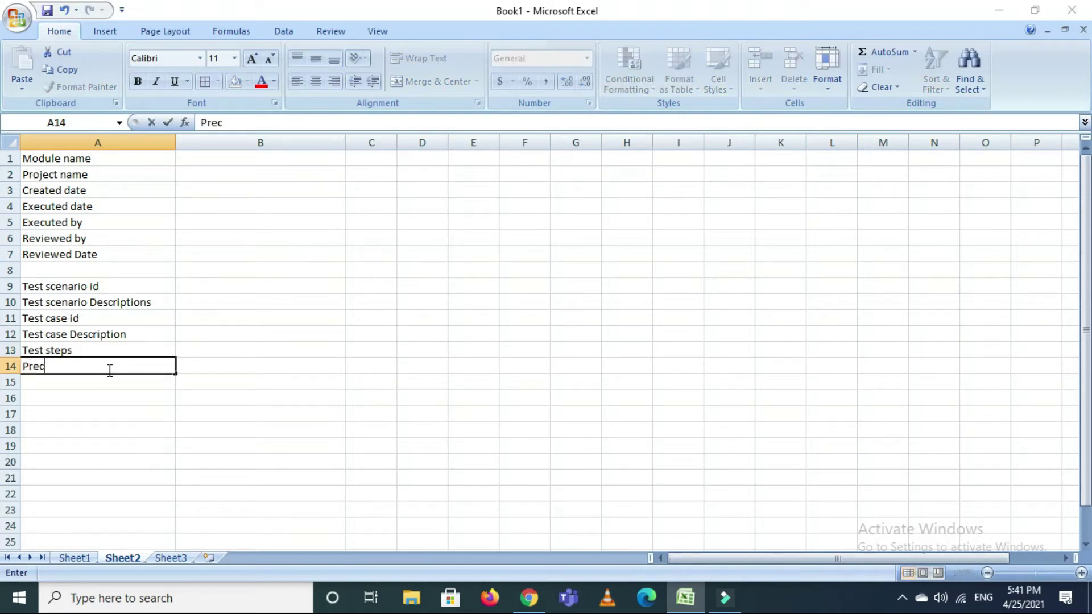
{"action": "type", "text": "ondition"}
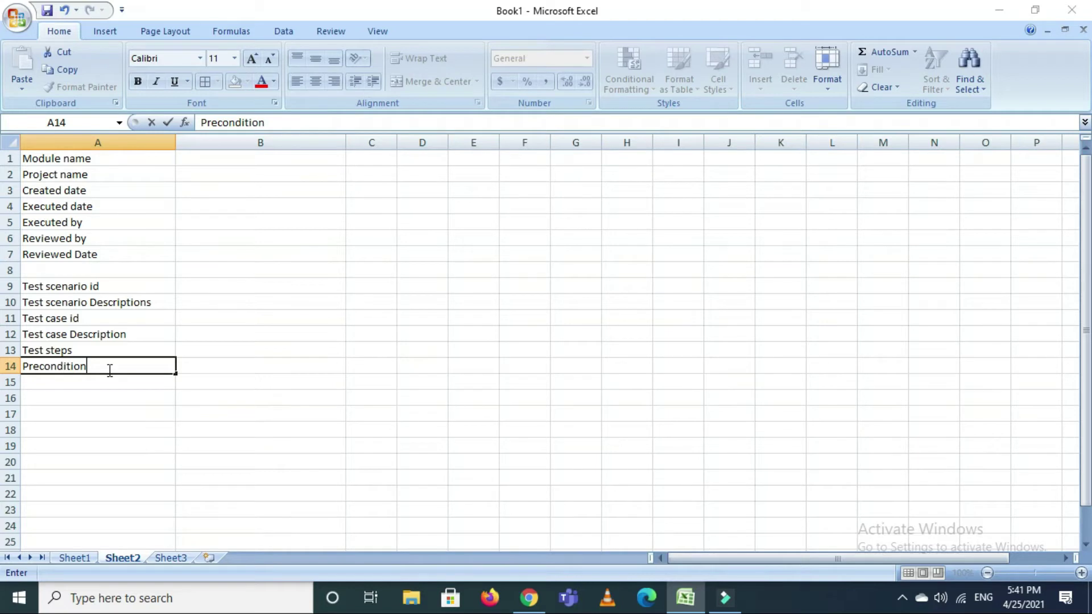
{"action": "key", "text": "Return"}
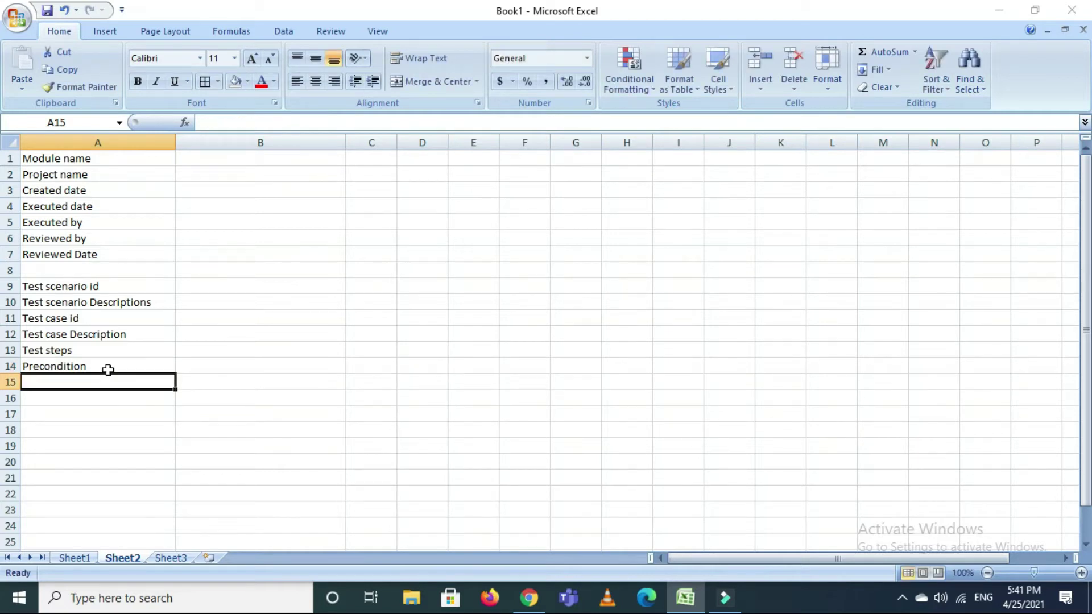
{"action": "type", "text": "Post c"}
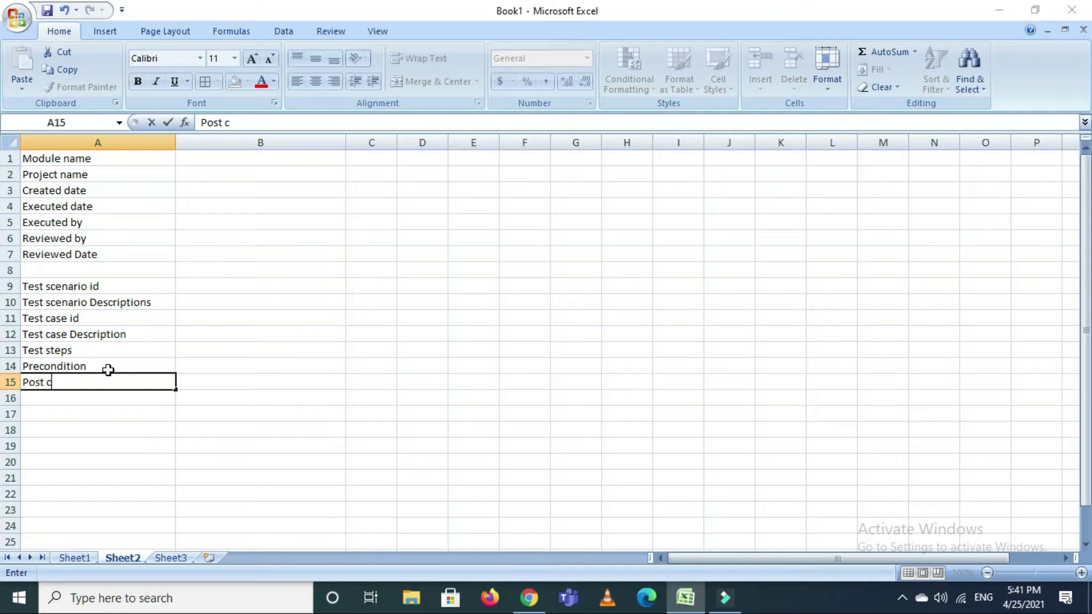
{"action": "type", "text": "ondition"}
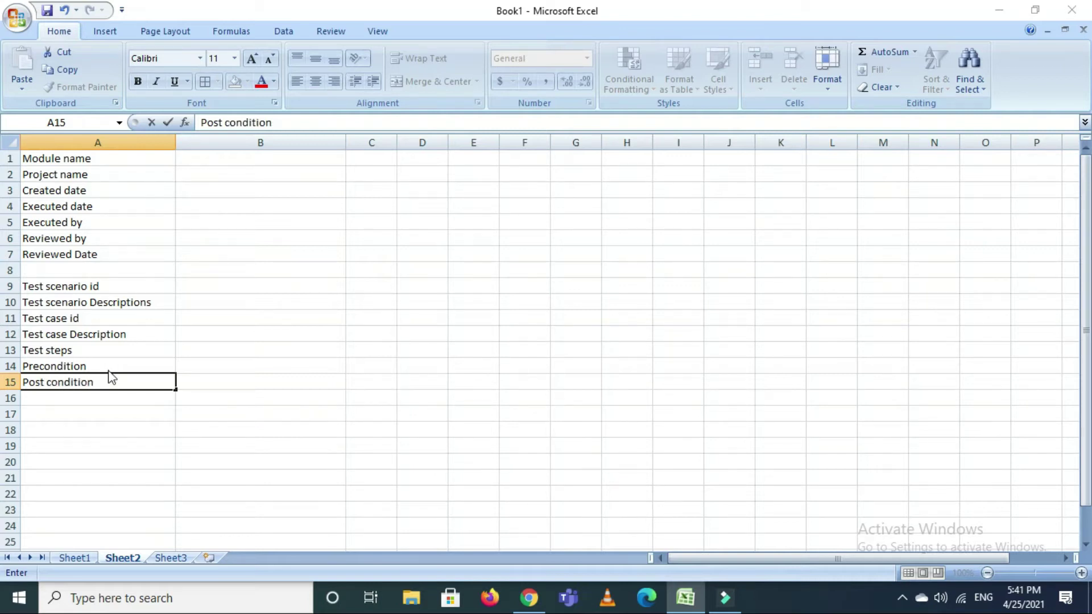
{"action": "left_click", "coordinate": [82, 395]}
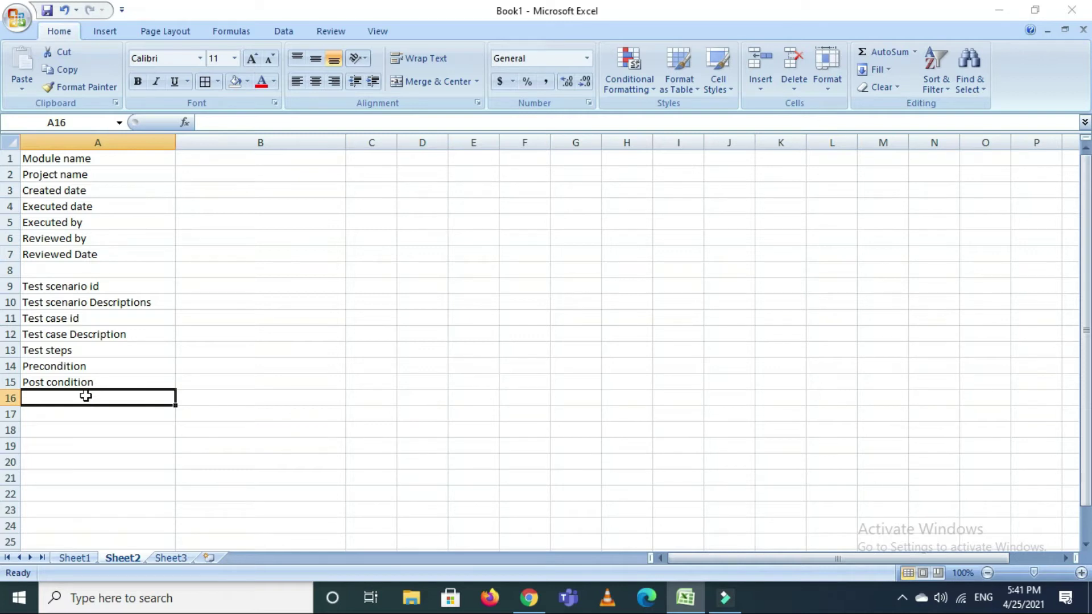
- Enter Expected result, Actual result, Status and Bug id in A16–A19
{"action": "type", "text": "Expected"}
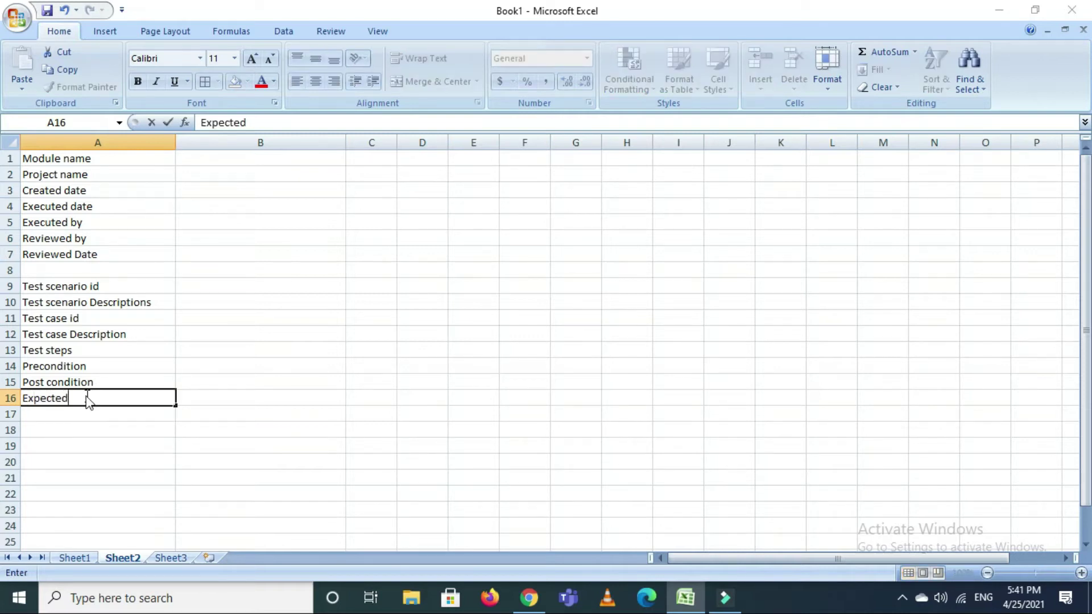
{"action": "type", "text": " result"}
{"action": "left_click", "coordinate": [80, 412]}
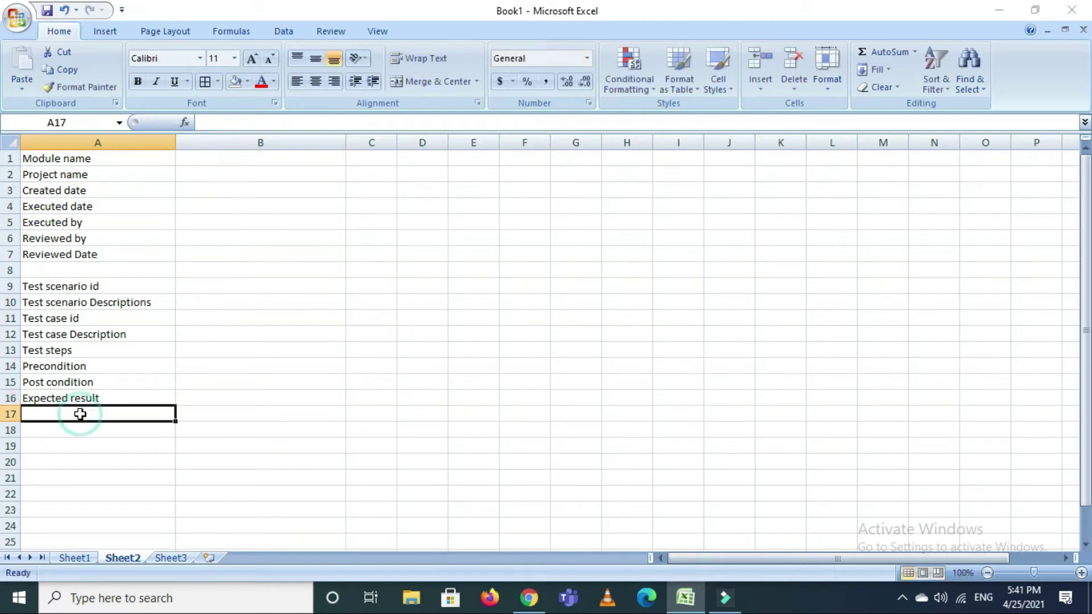
{"action": "type", "text": "E"}
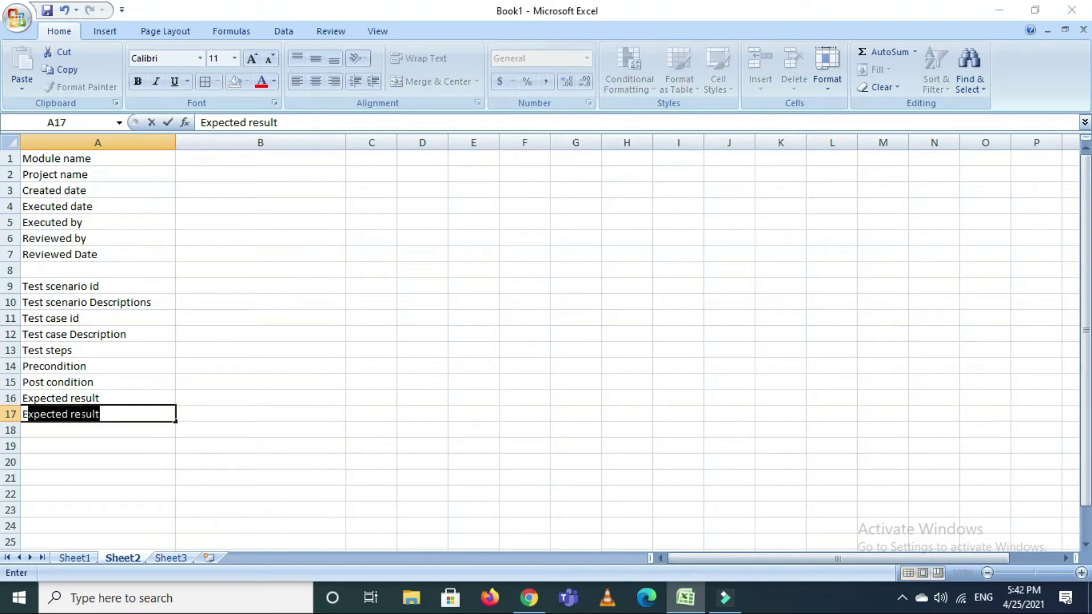
{"action": "key", "text": "BackSpace"}
{"action": "key", "text": "BackSpace"}
{"action": "type", "text": "A"}
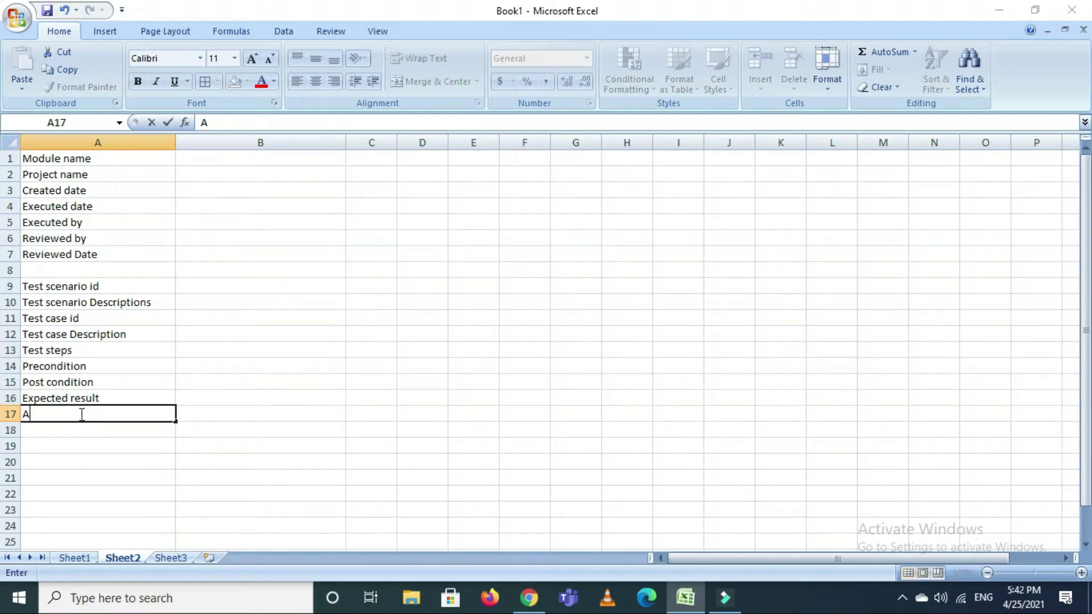
{"action": "type", "text": "ctu"}
{"action": "type", "text": "result"}
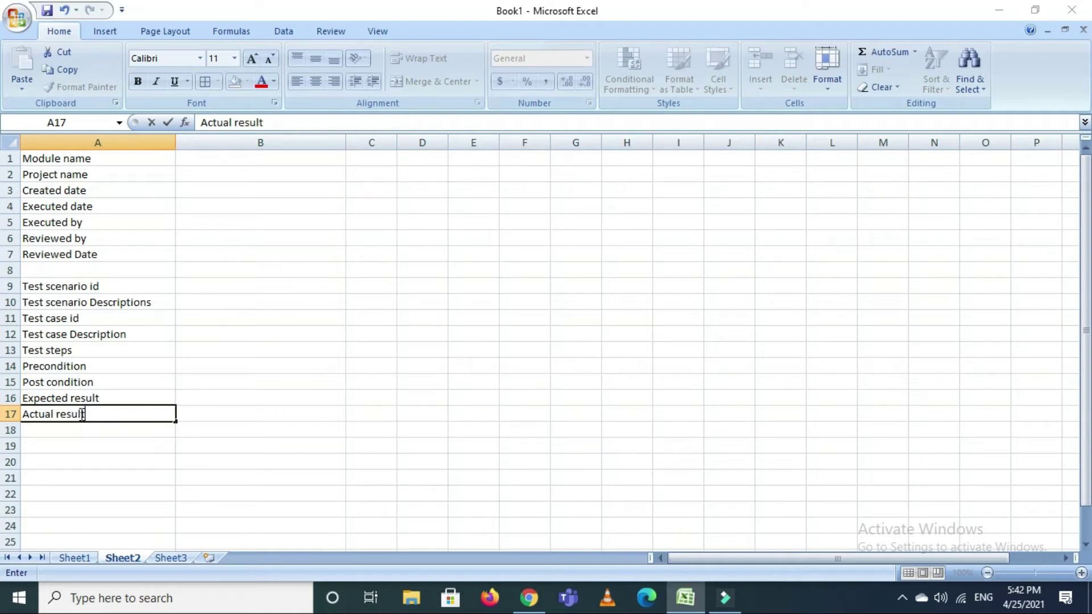
{"action": "key", "text": "Return"}
{"action": "type", "text": "Status"}
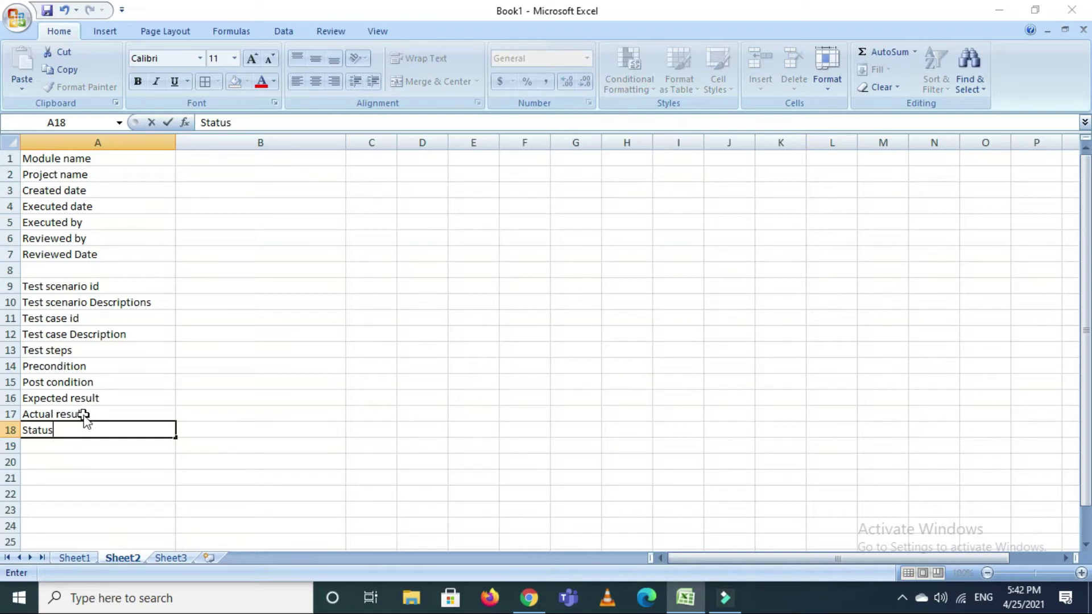
{"action": "left_click", "coordinate": [82, 445]}
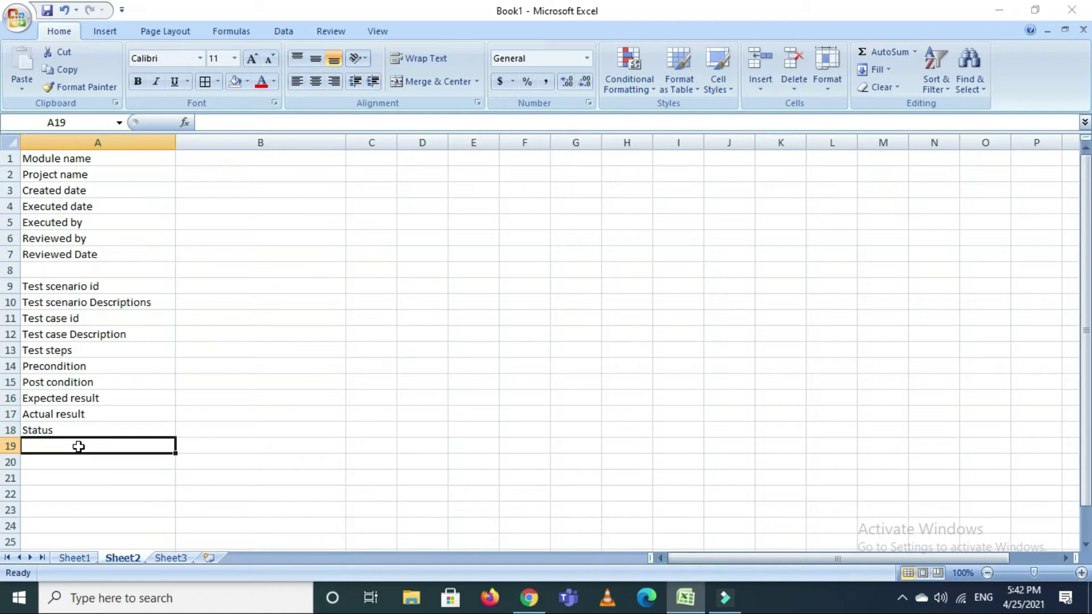
{"action": "type", "text": "Bug id"}
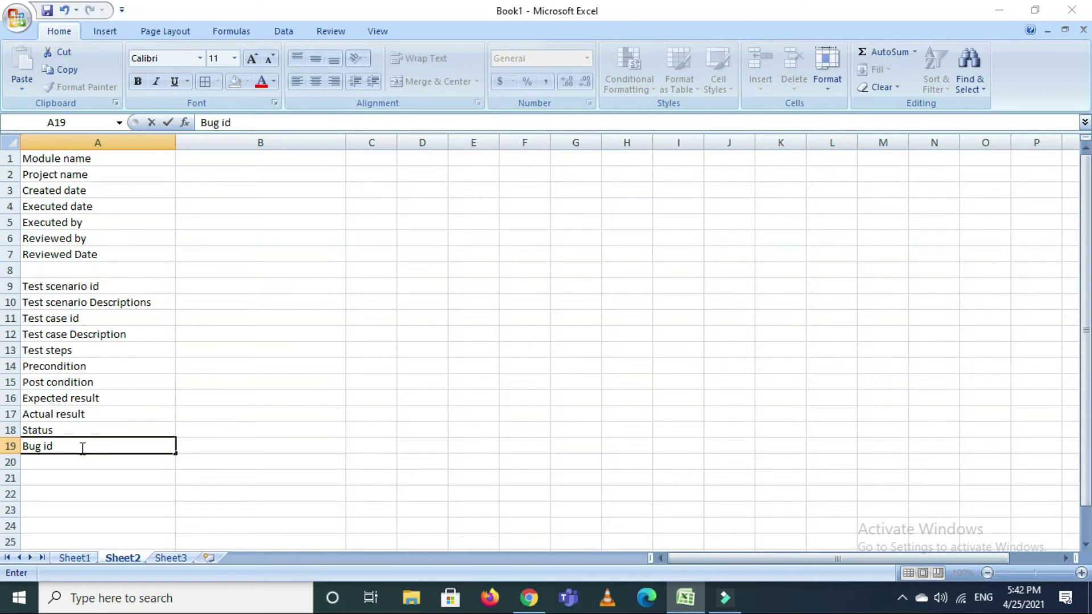
{"action": "left_click", "coordinate": [85, 459]}
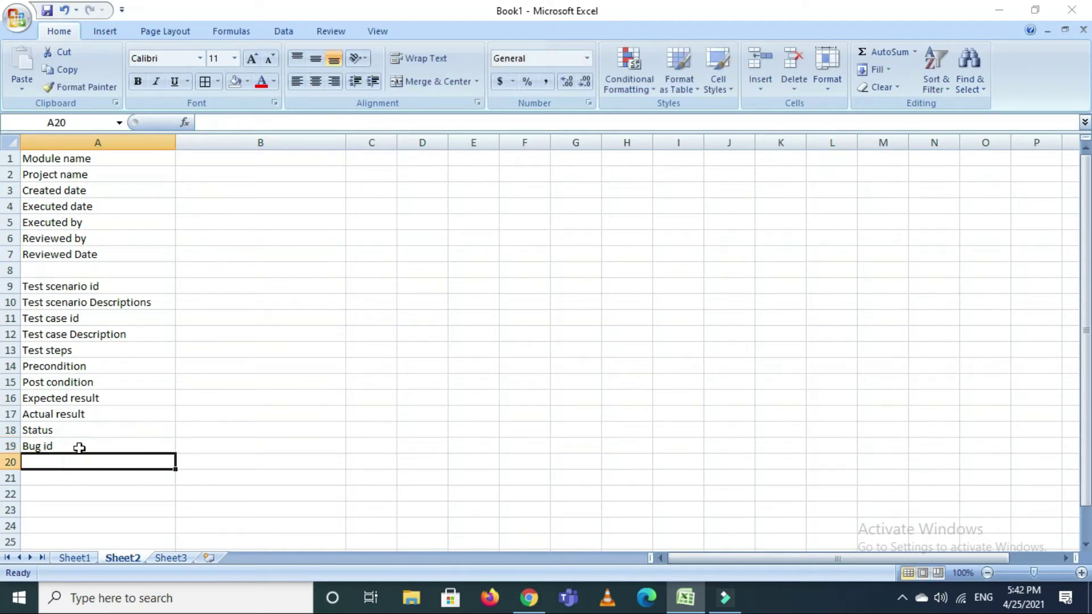
{"action": "left_click", "coordinate": [97, 447]}
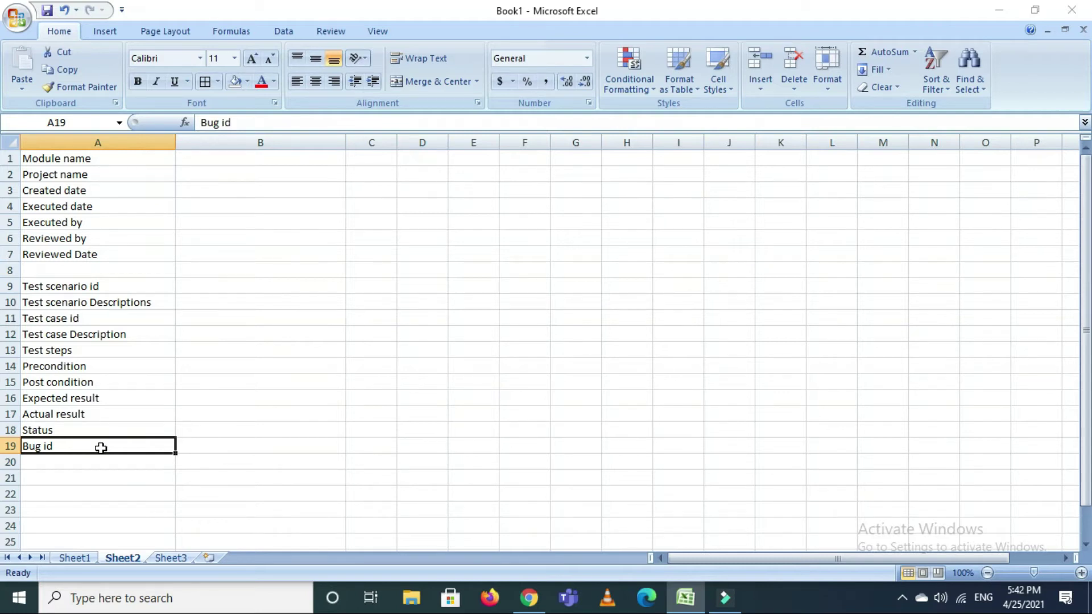
- Fill B1–B3 with module Log in, project Facbook and created date 21/03/2021
{"action": "left_click", "coordinate": [52, 164]}
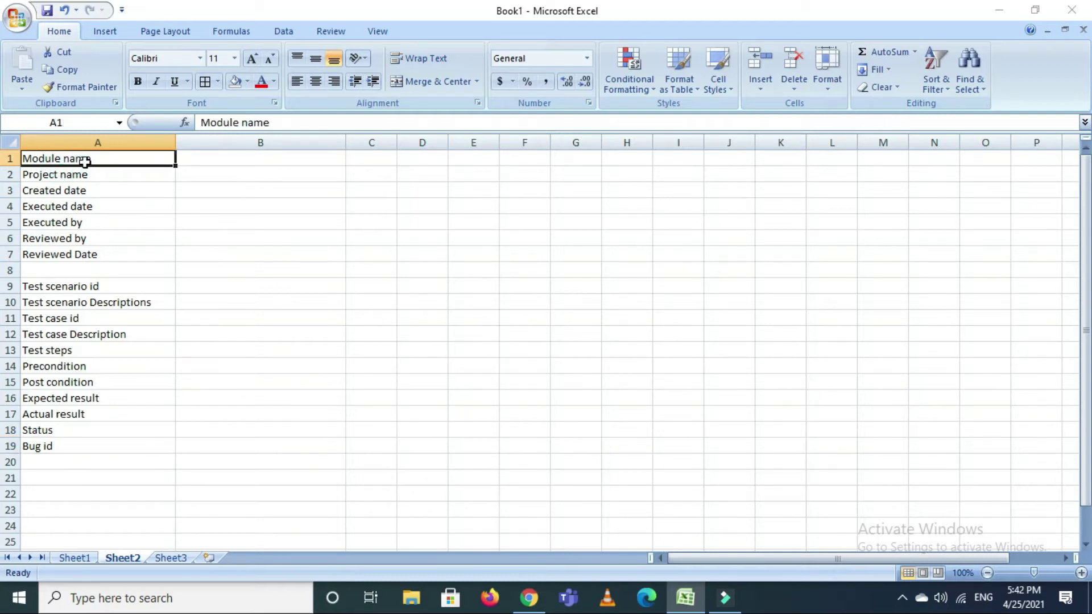
{"action": "left_click", "coordinate": [238, 159]}
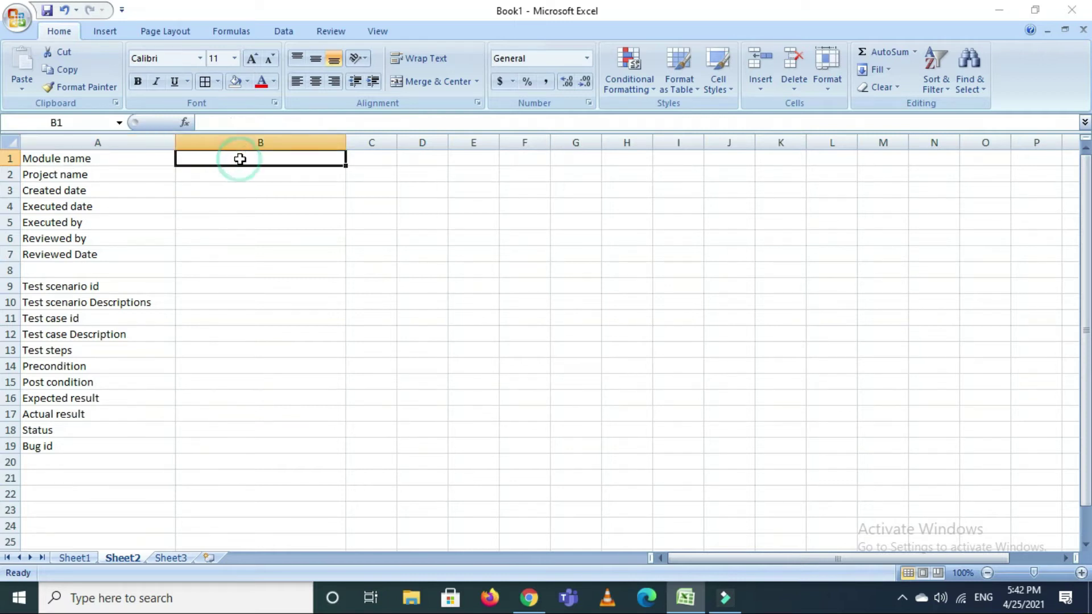
{"action": "type", "text": "Log in"}
{"action": "left_click", "coordinate": [82, 175]}
{"action": "left_click", "coordinate": [220, 173]}
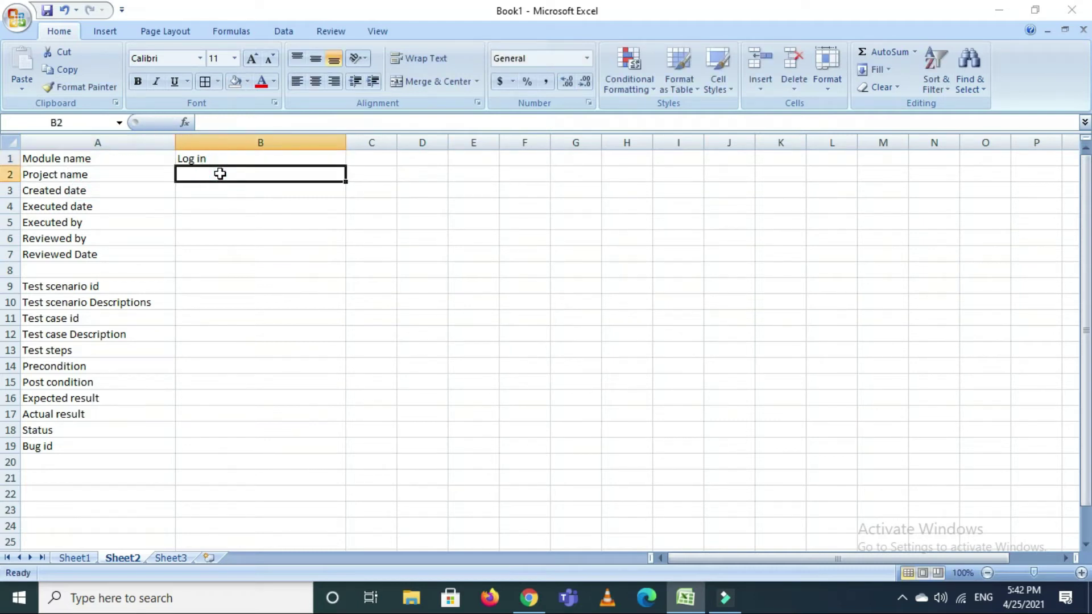
{"action": "type", "text": "Facbook"}
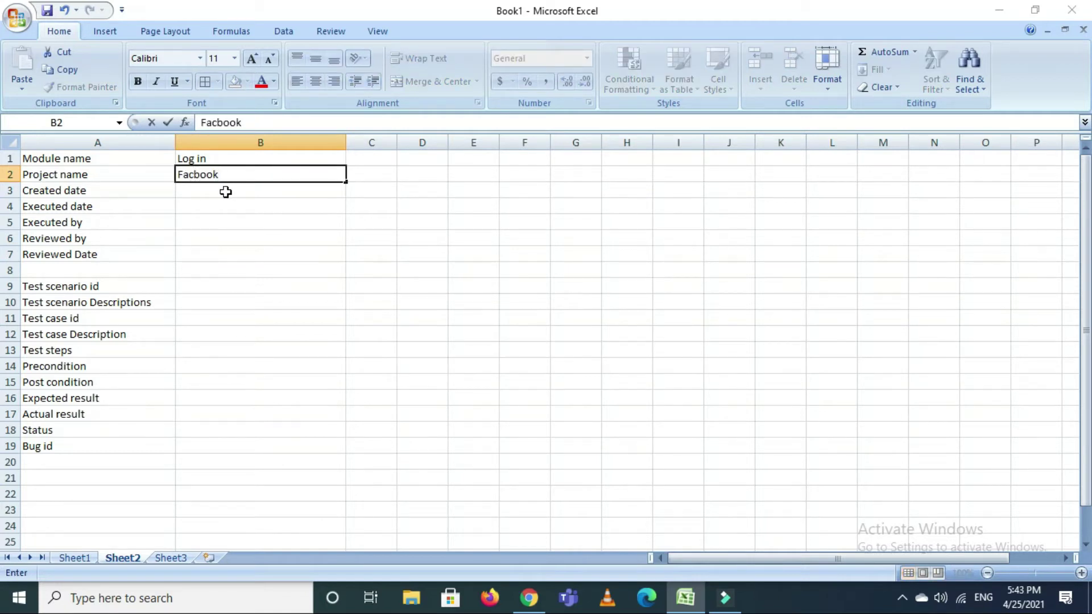
{"action": "left_click", "coordinate": [225, 190]}
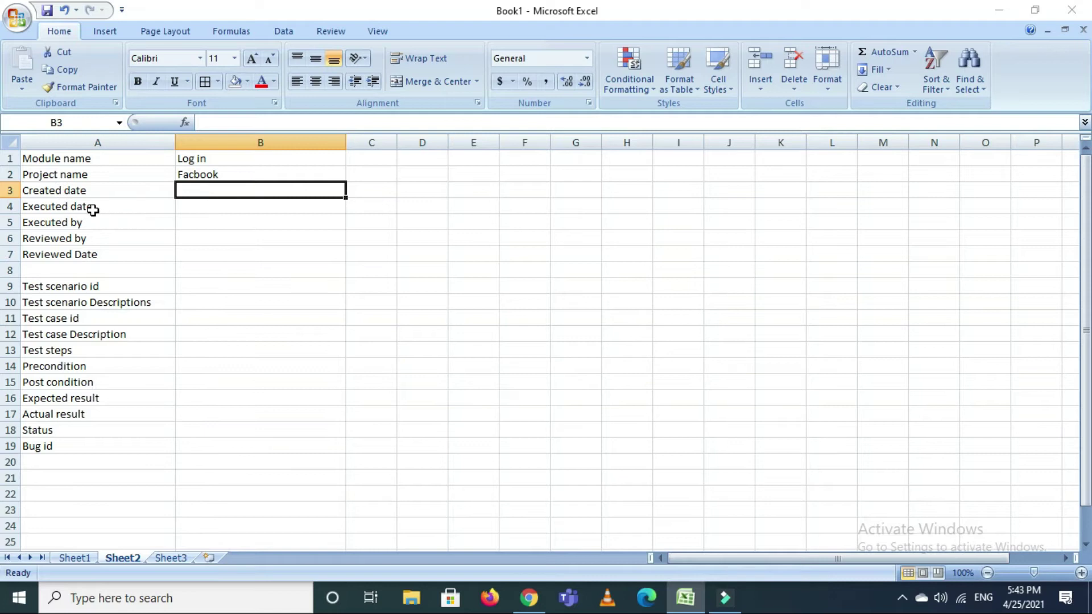
{"action": "left_click", "coordinate": [224, 205]}
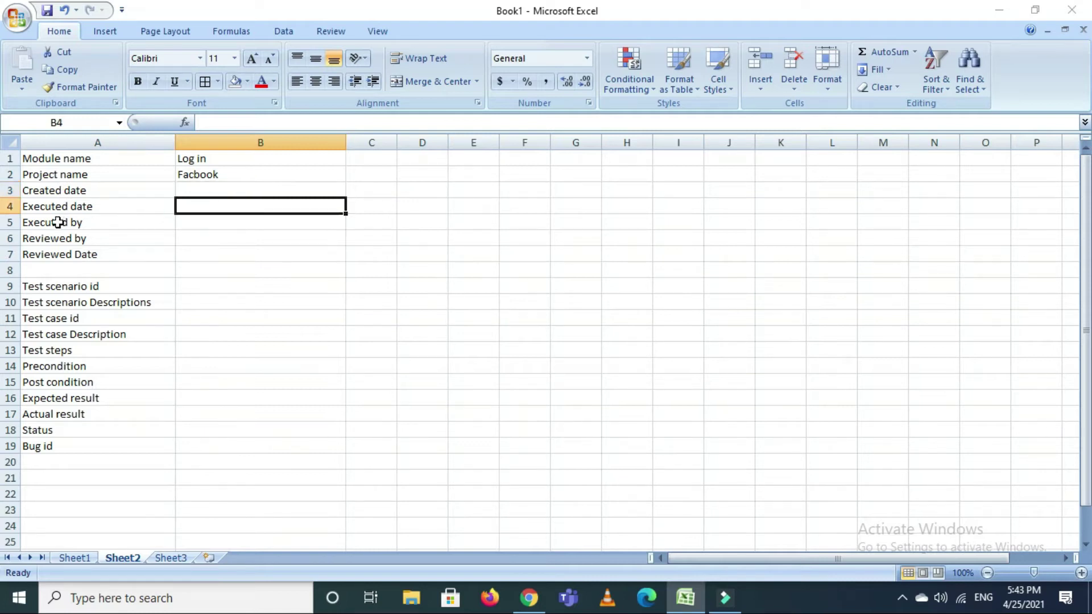
{"action": "left_click", "coordinate": [200, 221]}
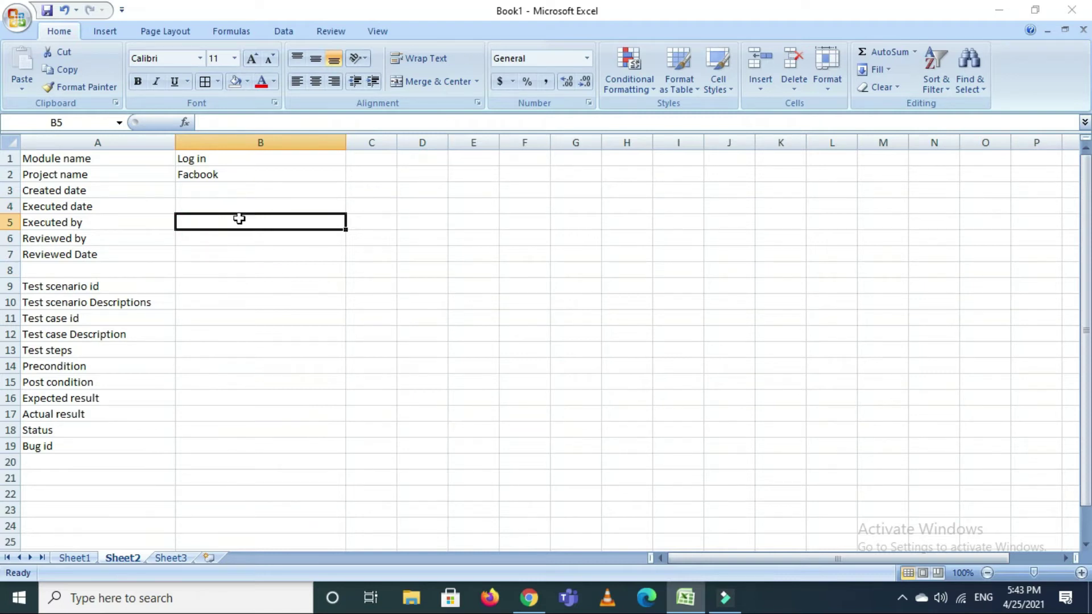
{"action": "left_click", "coordinate": [195, 194]}
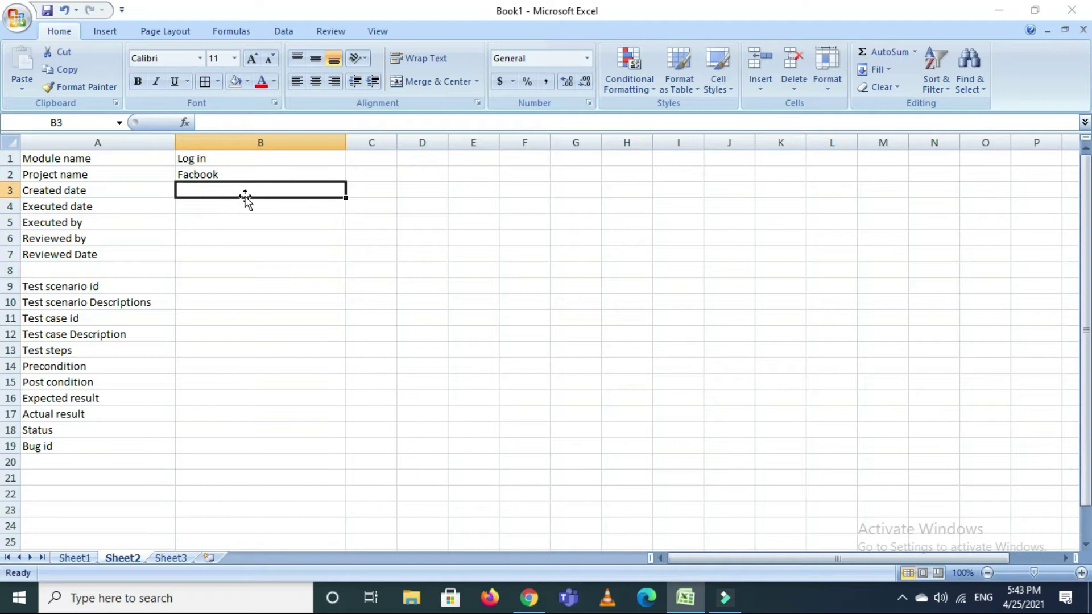
{"action": "type", "text": "21/03/2021"}
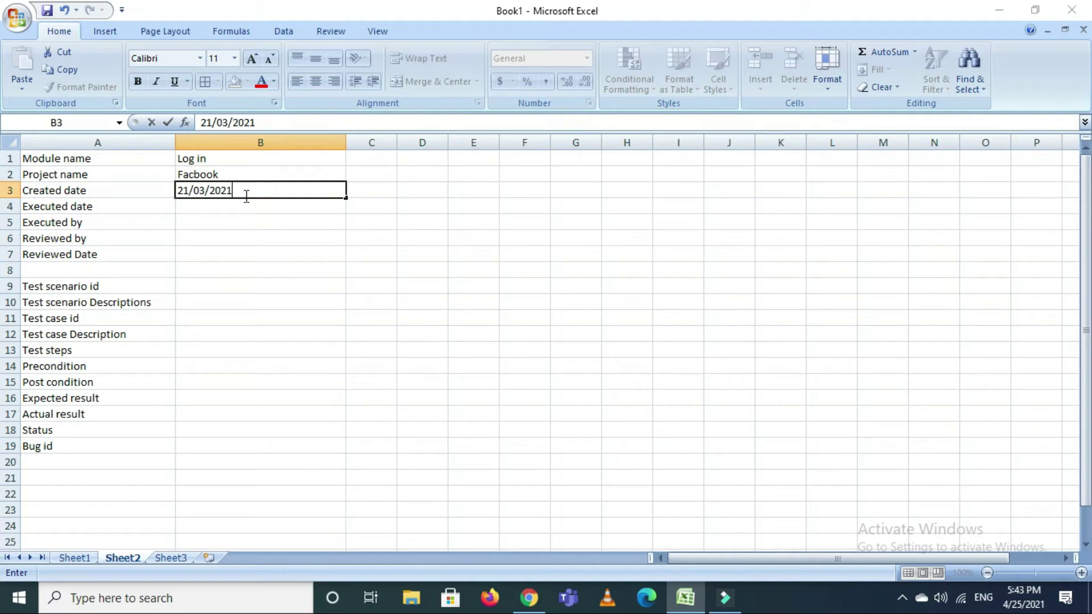
{"action": "left_click", "coordinate": [251, 202]}
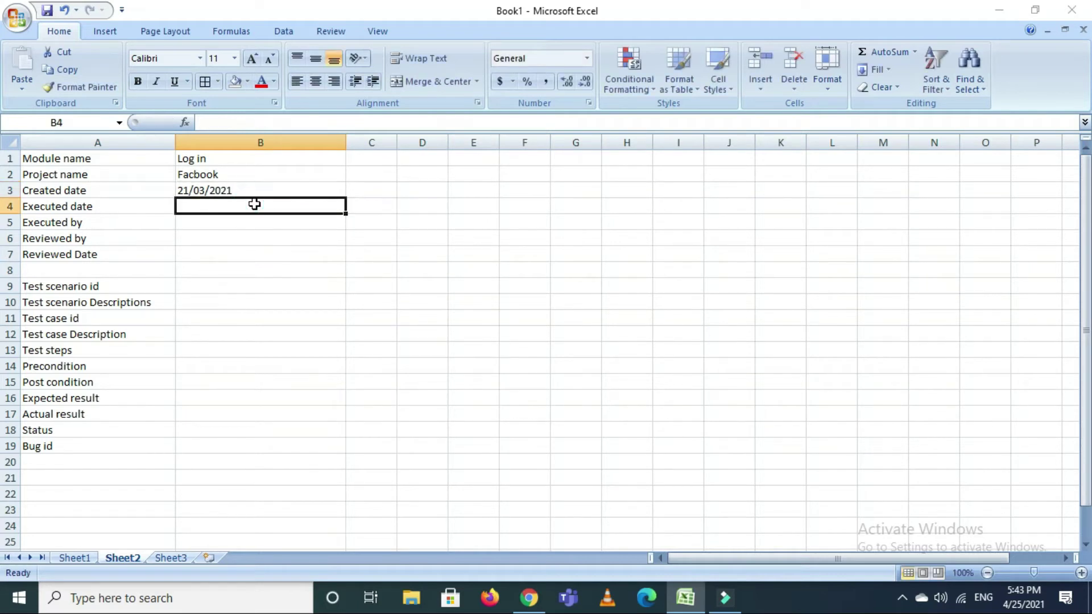
- Fill B4–B7 with 24/04/2021, the executor's name, the reviewer's name and 24/03/2021
{"action": "type", "text": "24"}
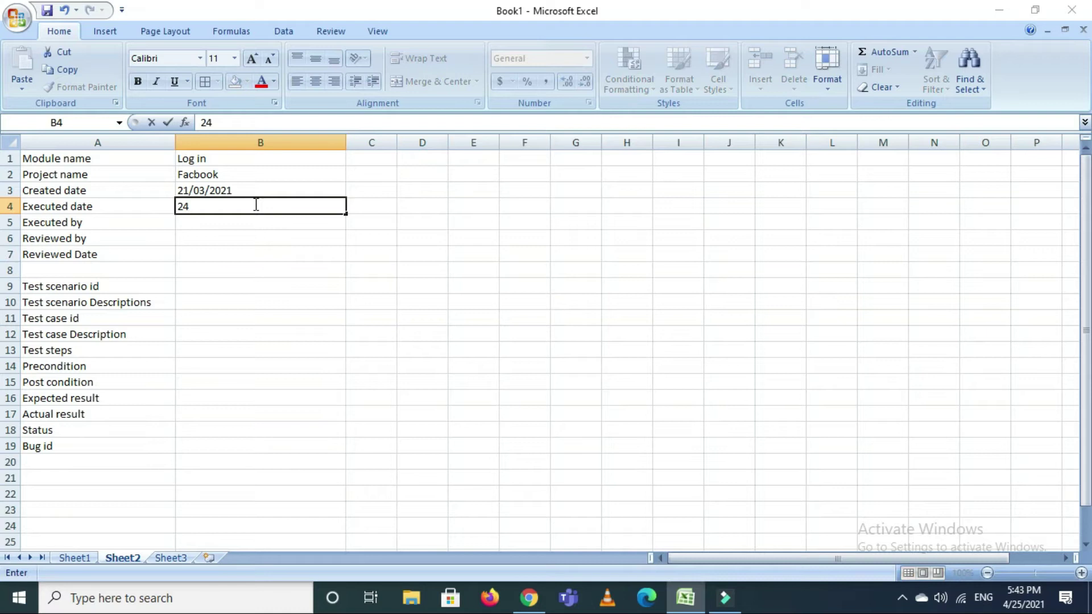
{"action": "type", "text": "/04/2021"}
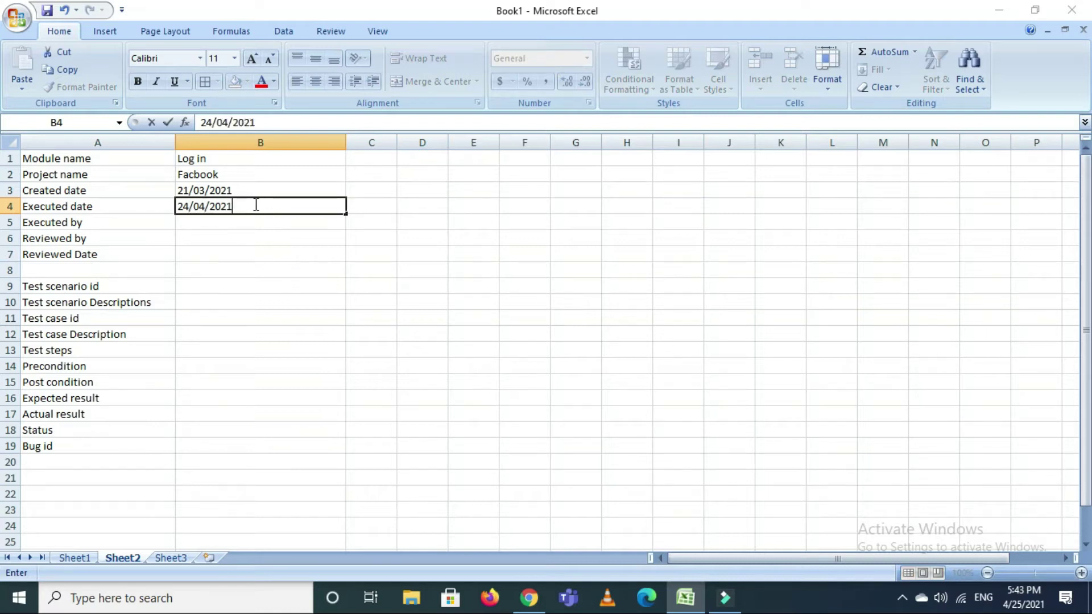
{"action": "left_click", "coordinate": [206, 221]}
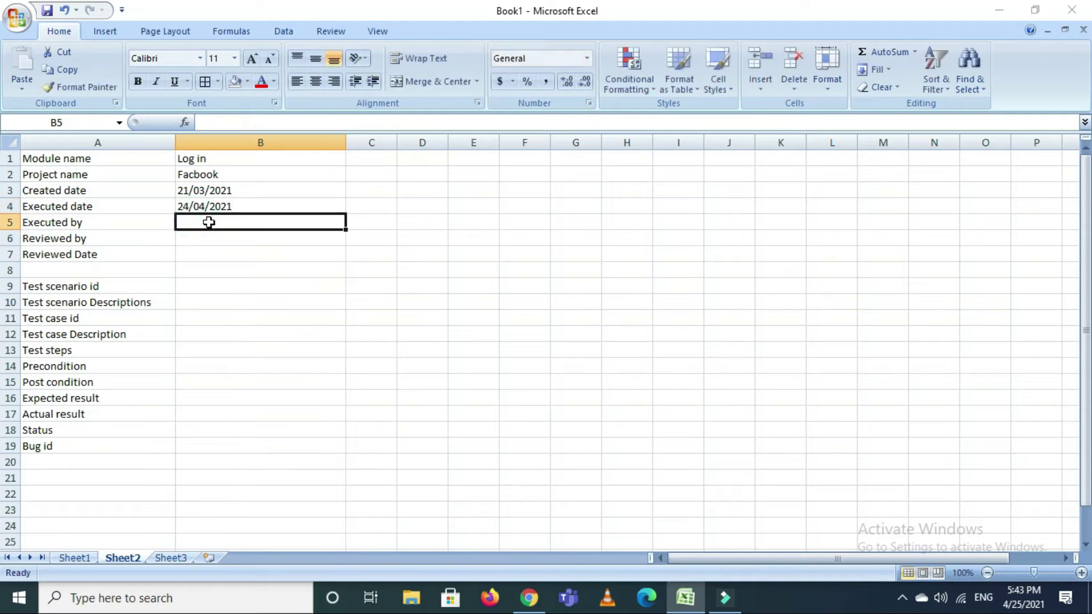
{"action": "type", "text": "Rahul"}
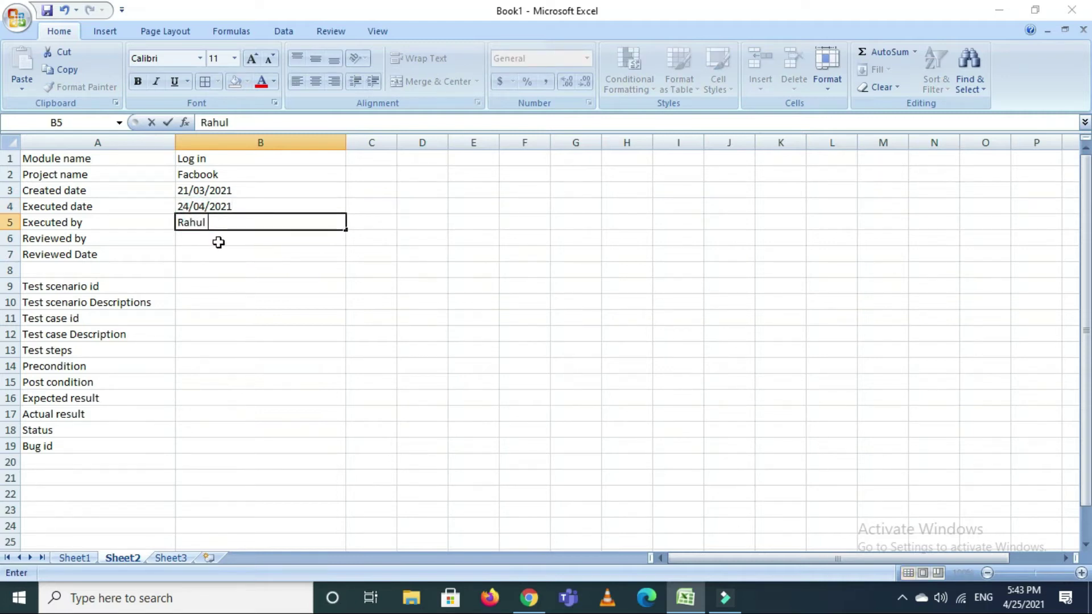
{"action": "left_click", "coordinate": [218, 243]}
{"action": "type", "text": "P"}
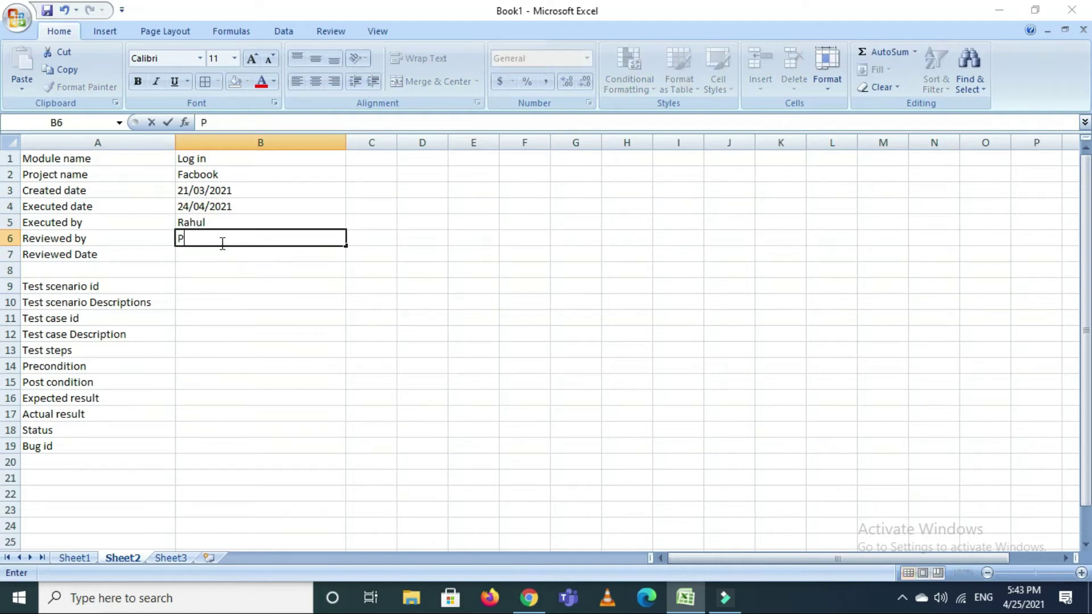
{"action": "type", "text": "ritam"}
{"action": "left_click", "coordinate": [219, 255]}
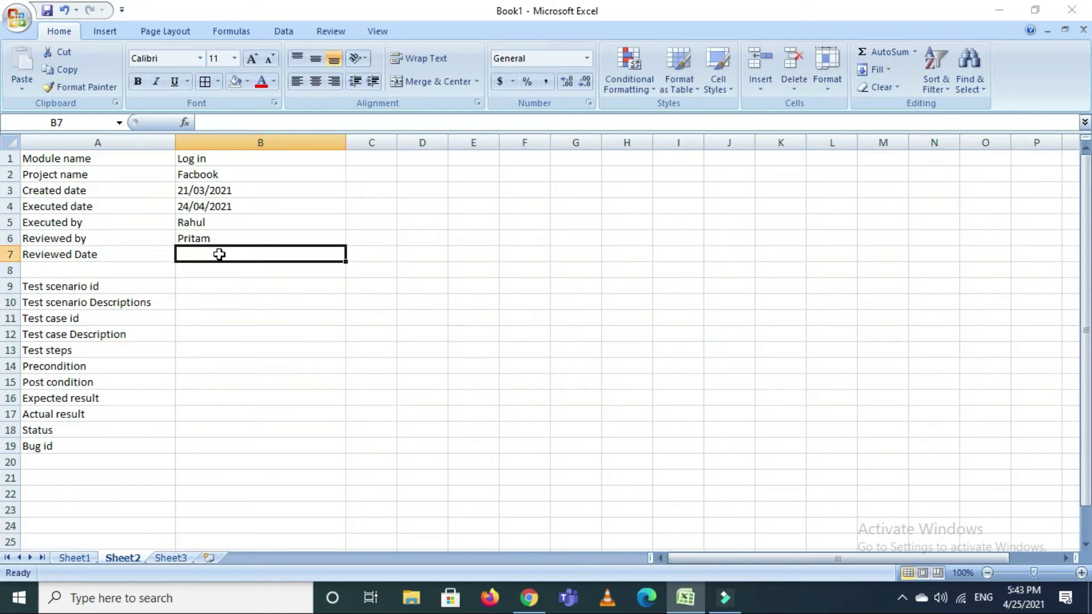
{"action": "type", "text": "24/03"}
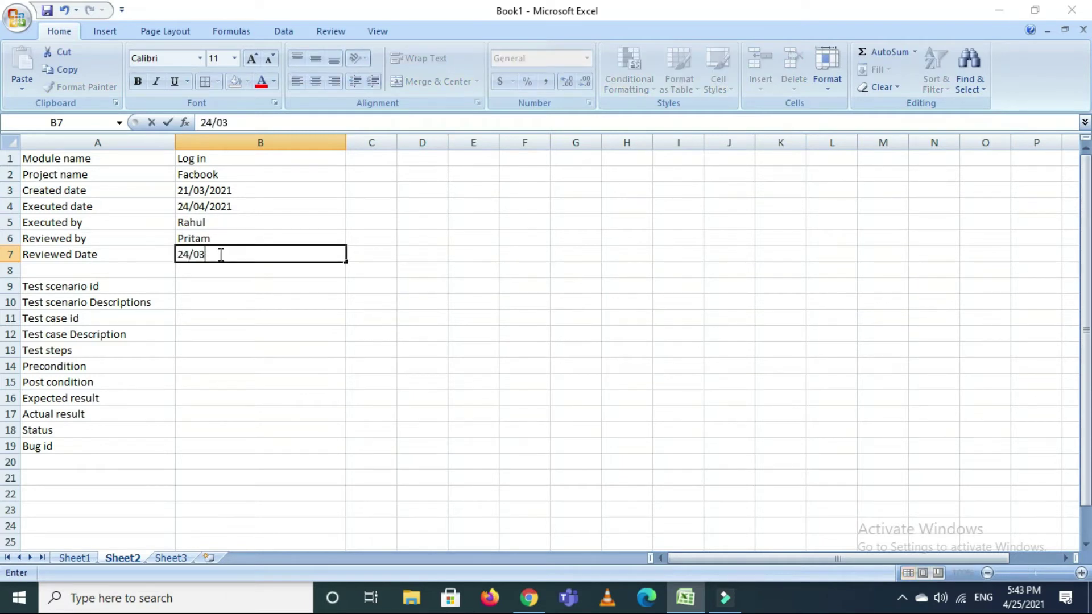
{"action": "type", "text": "/2021"}
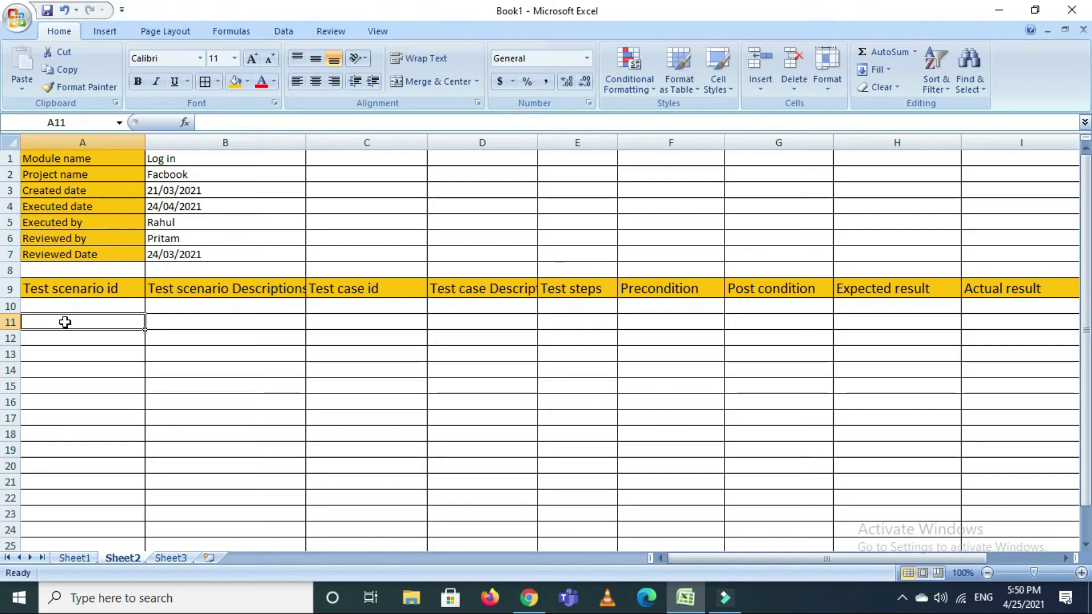
- Enter TS_001 in A11 and 'To verify login functionality of facebook login page/screen' in B11
{"action": "type", "text": "T"}
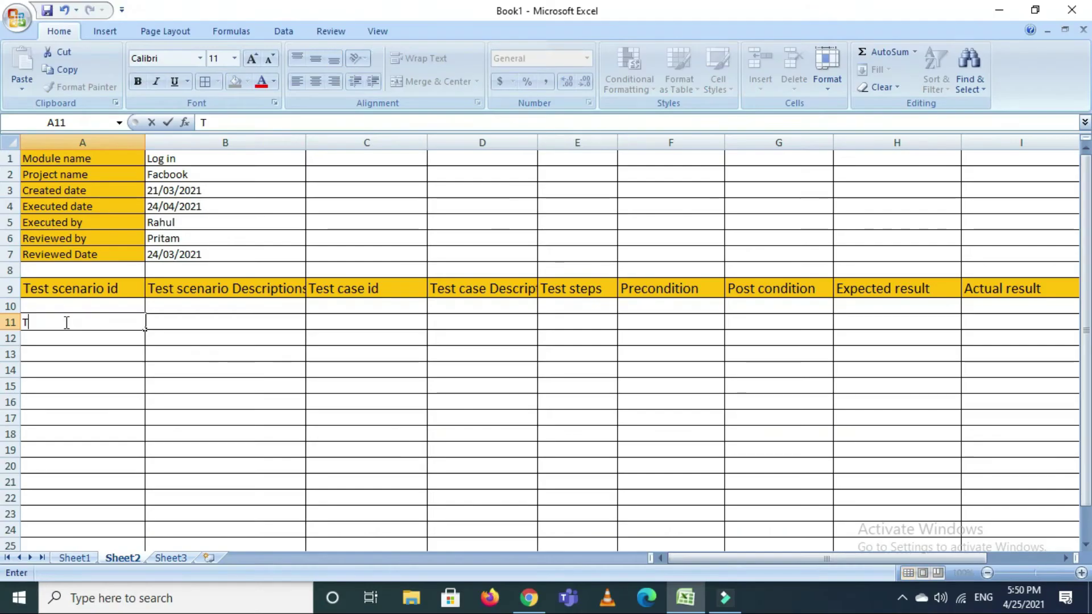
{"action": "type", "text": "S_001"}
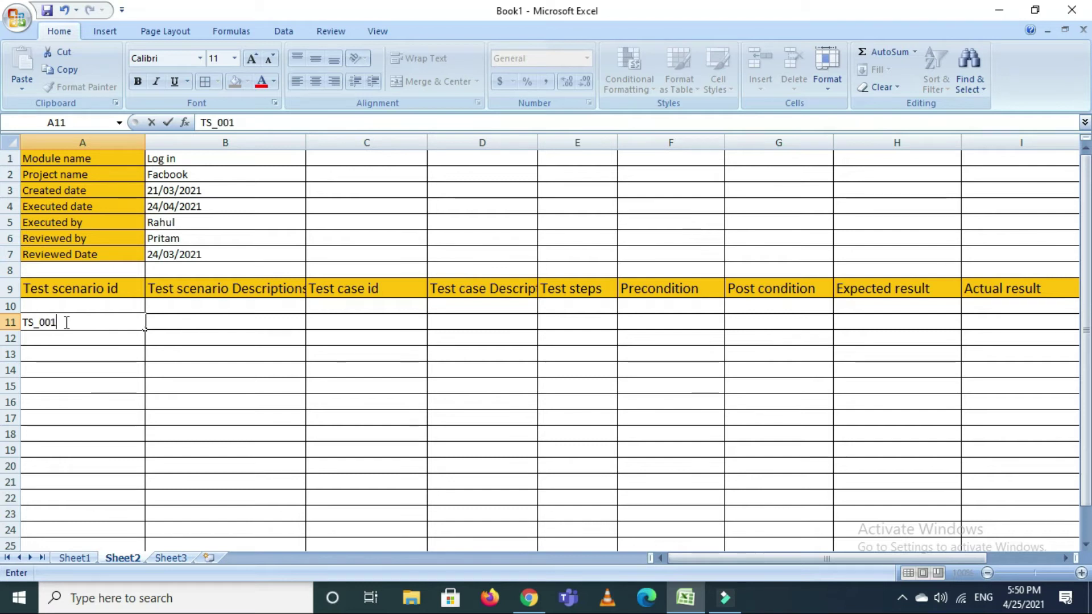
{"action": "key", "text": "Tab"}
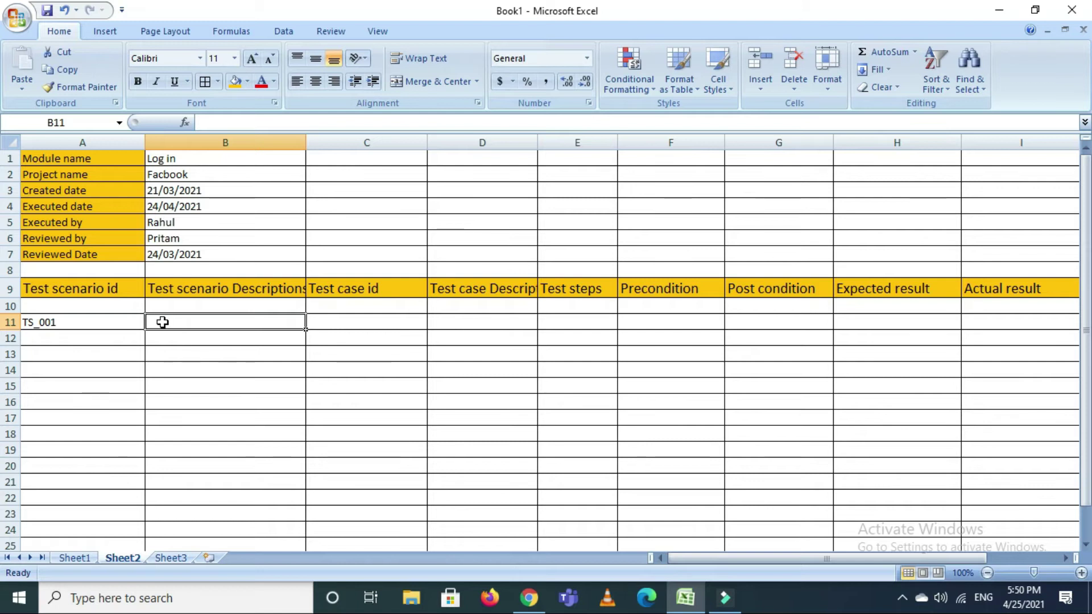
{"action": "type", "text": "To verify lo"}
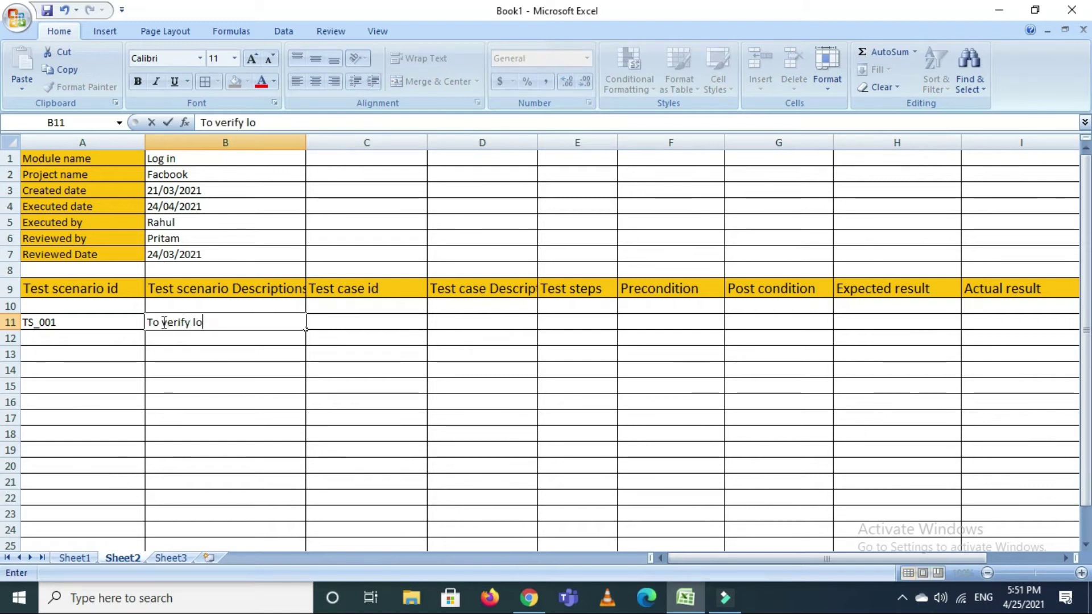
{"action": "type", "text": "gin "}
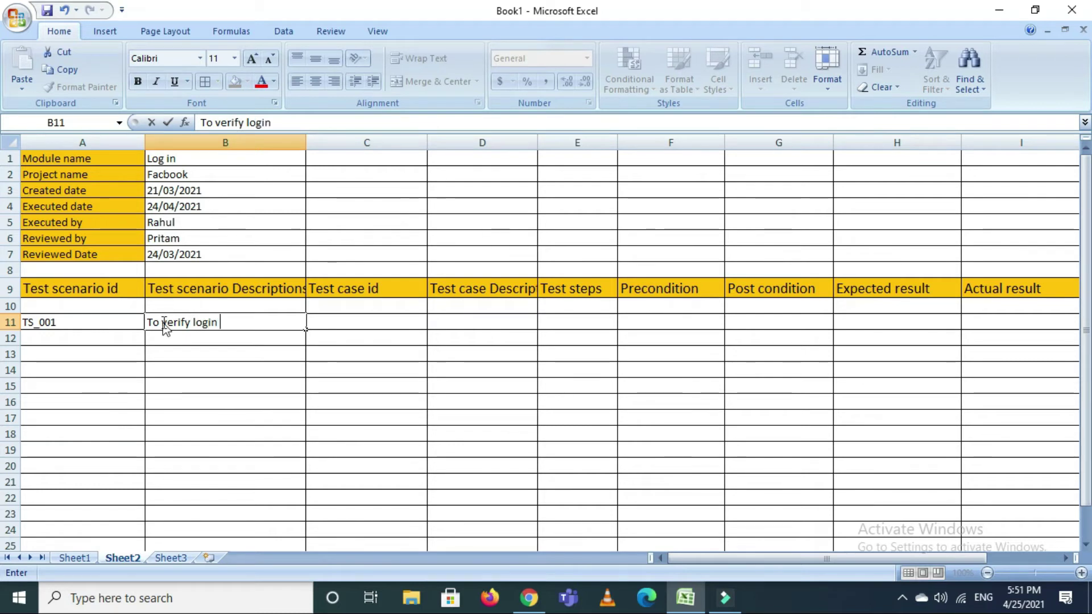
{"action": "type", "text": "functiona"}
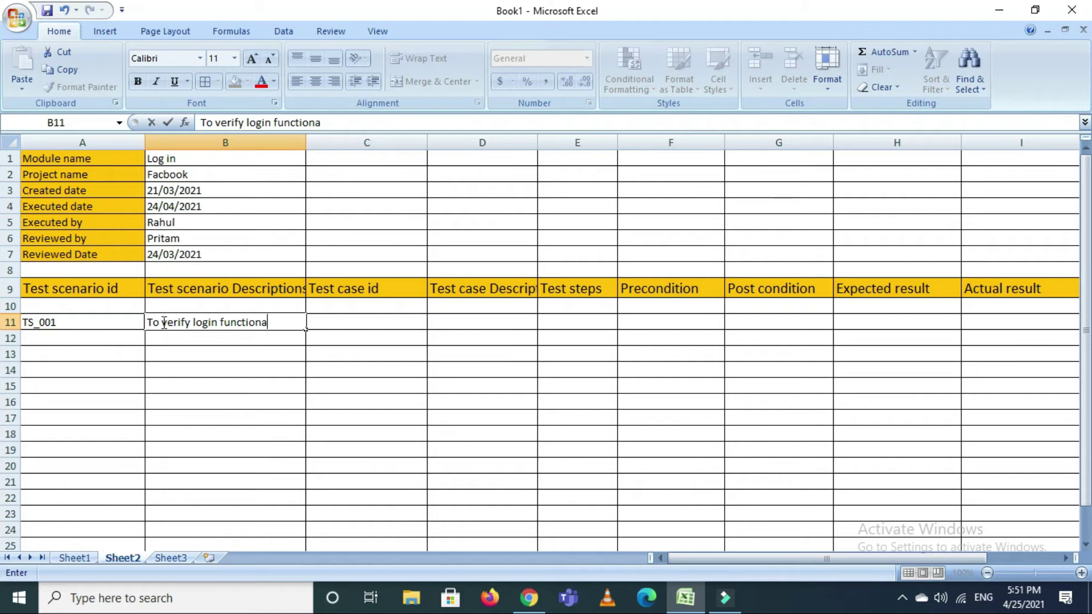
{"action": "type", "text": "lity of "}
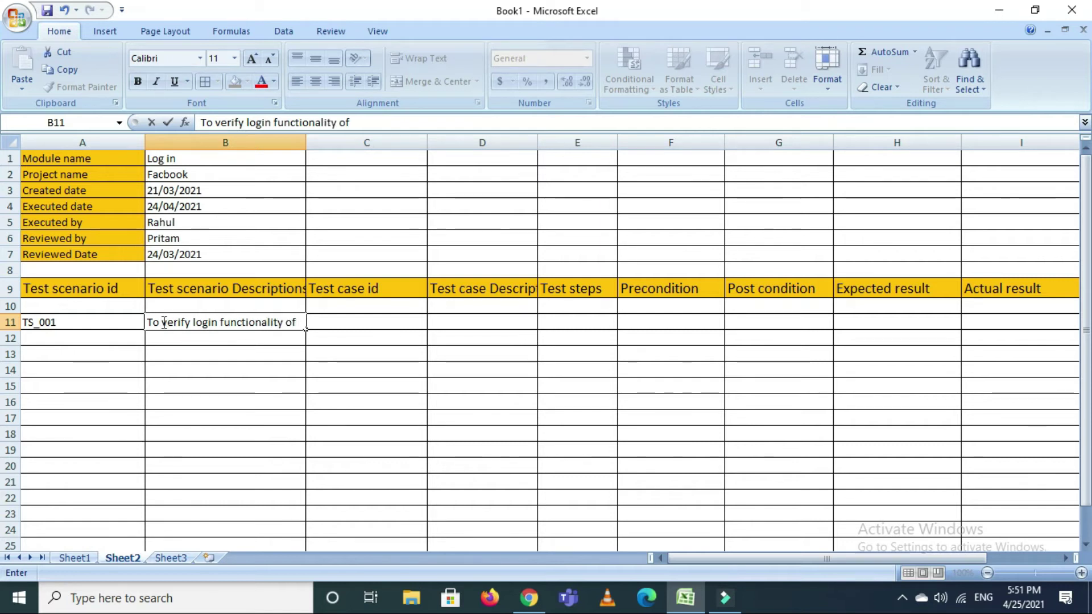
{"action": "type", "text": "faceboo"}
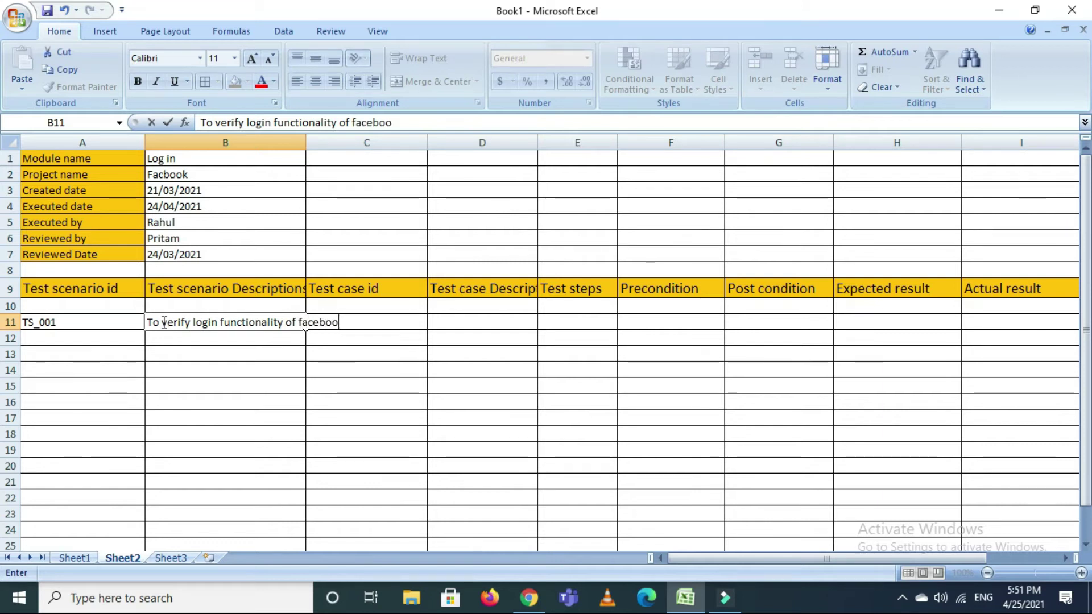
{"action": "type", "text": "k logi"}
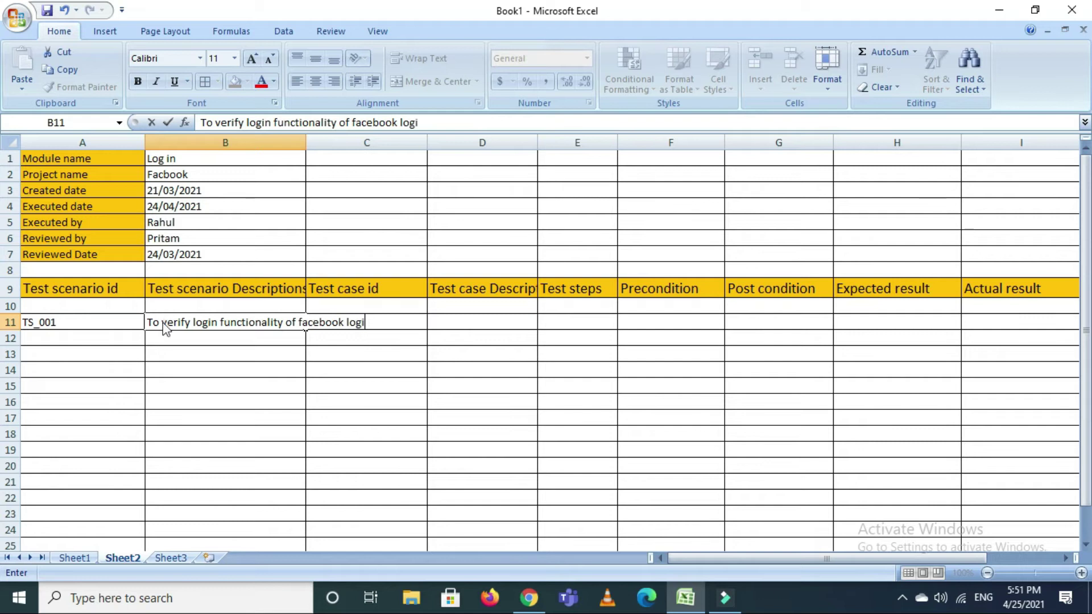
{"action": "type", "text": "n pa"}
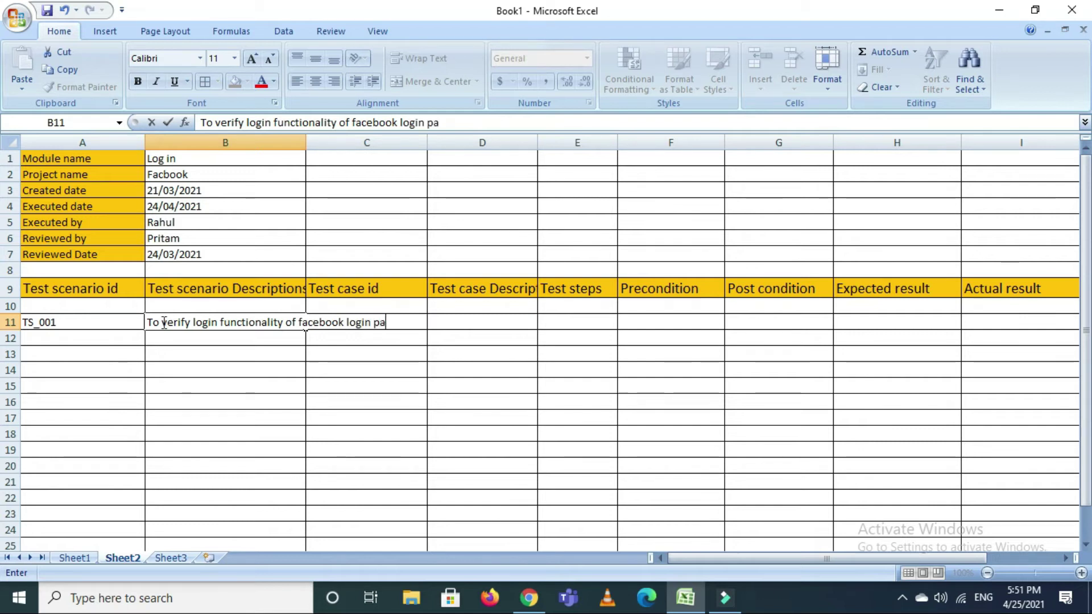
{"action": "type", "text": "ge/screen"}
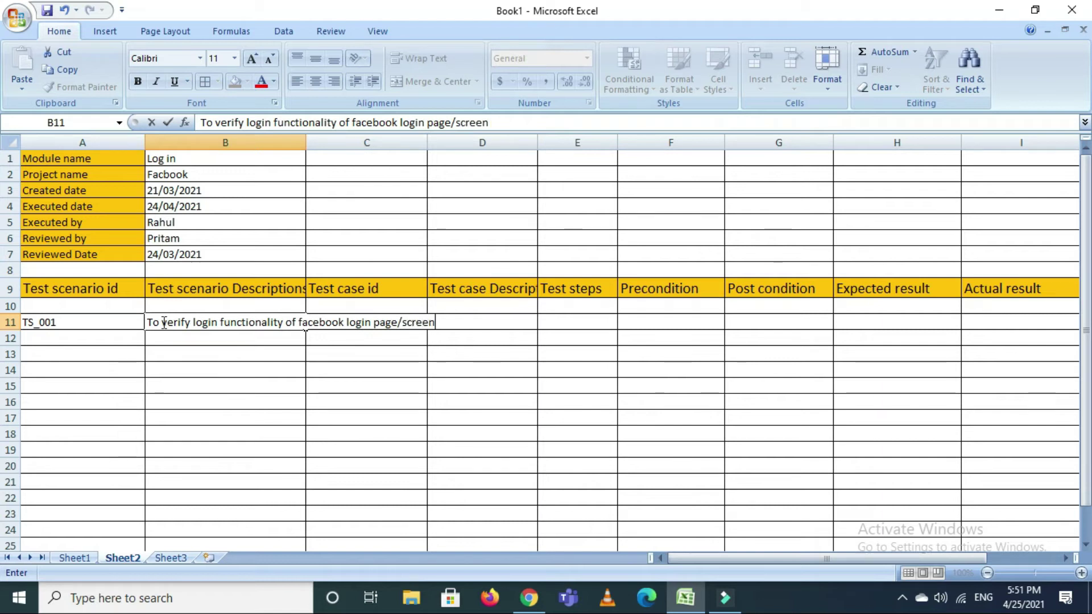
{"action": "left_click", "coordinate": [196, 369]}
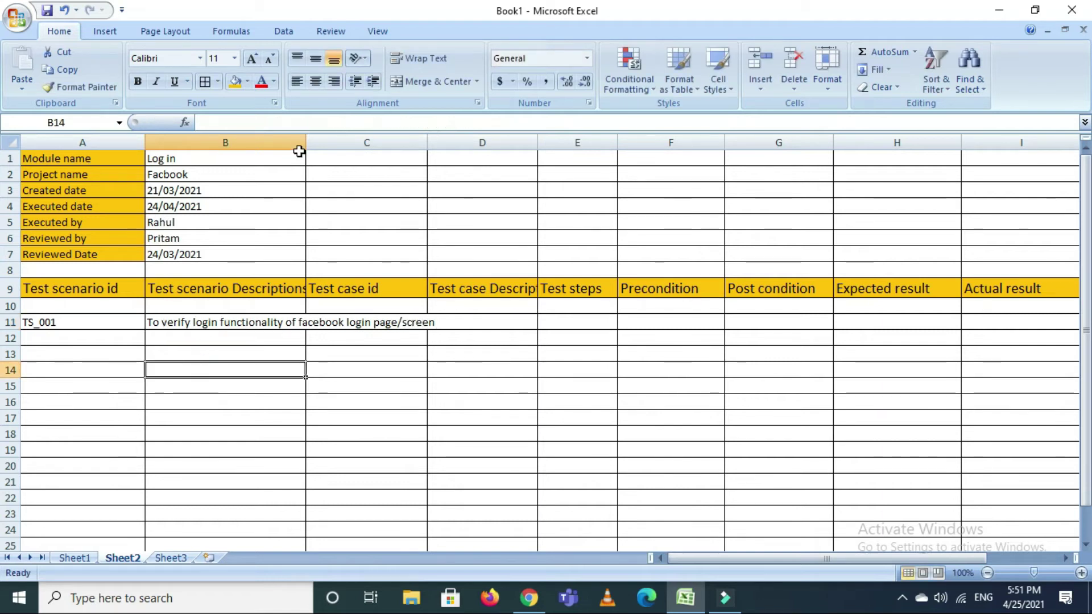
- Drag column B wider and apply Wrap Text to the TS_001 description in B11
{"action": "left_click", "coordinate": [232, 323]}
{"action": "left_click_drag", "start_coordinate": [306, 147], "coordinate": [346, 149]}
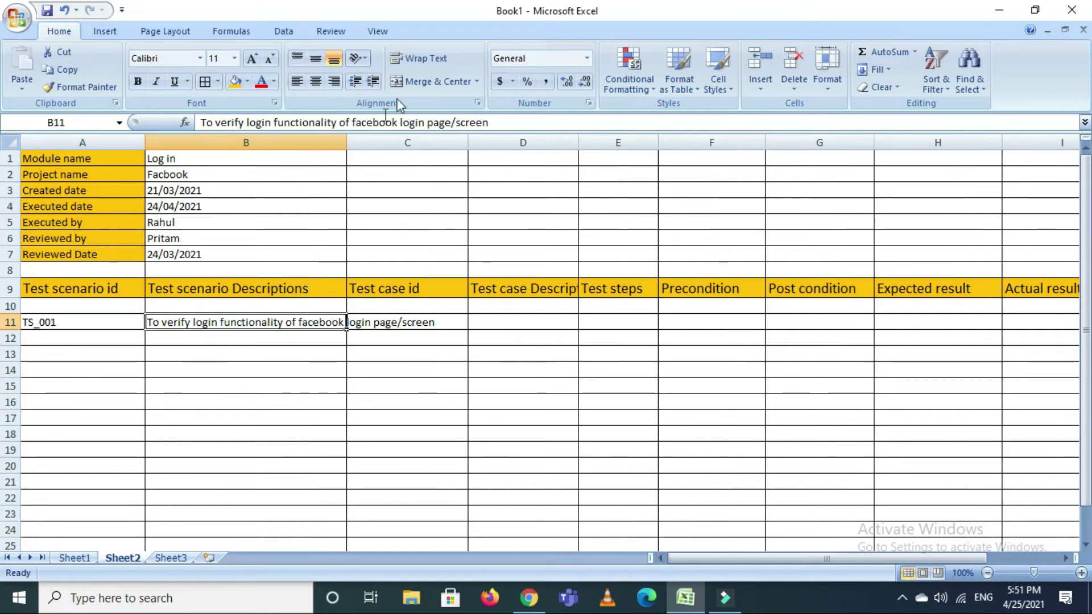
{"action": "left_click", "coordinate": [421, 58]}
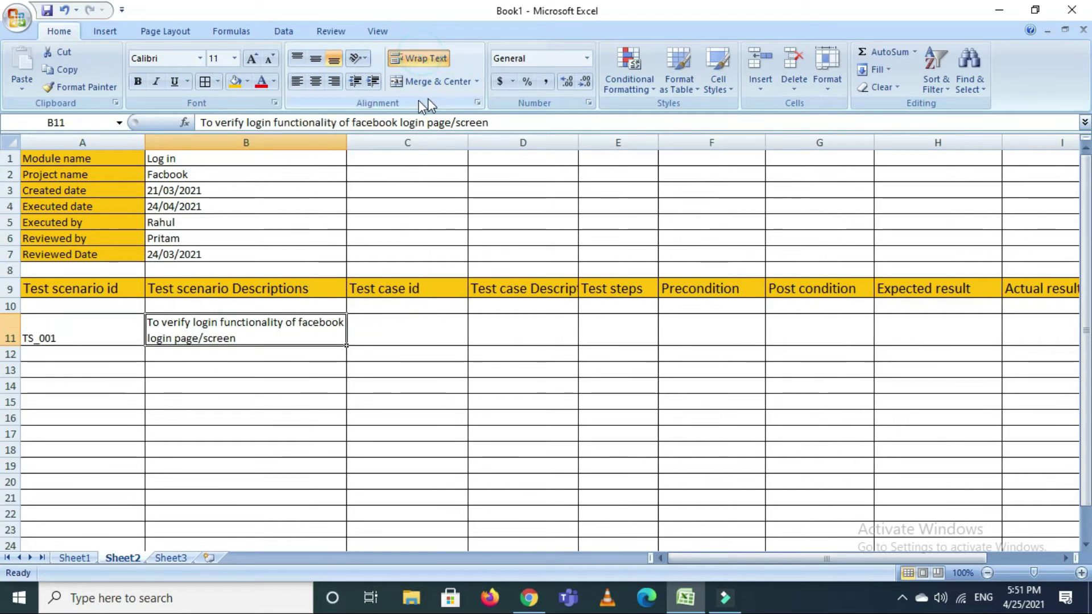
{"action": "left_click", "coordinate": [288, 142]}
{"action": "left_click", "coordinate": [237, 320]}
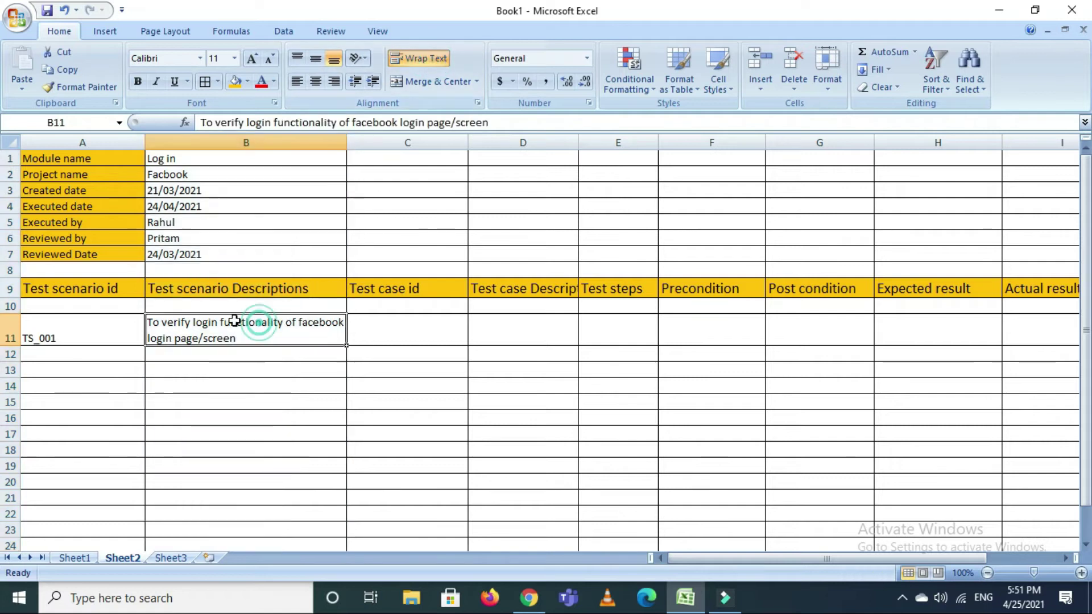
{"action": "left_click_drag", "start_coordinate": [38, 289], "coordinate": [967, 543]}
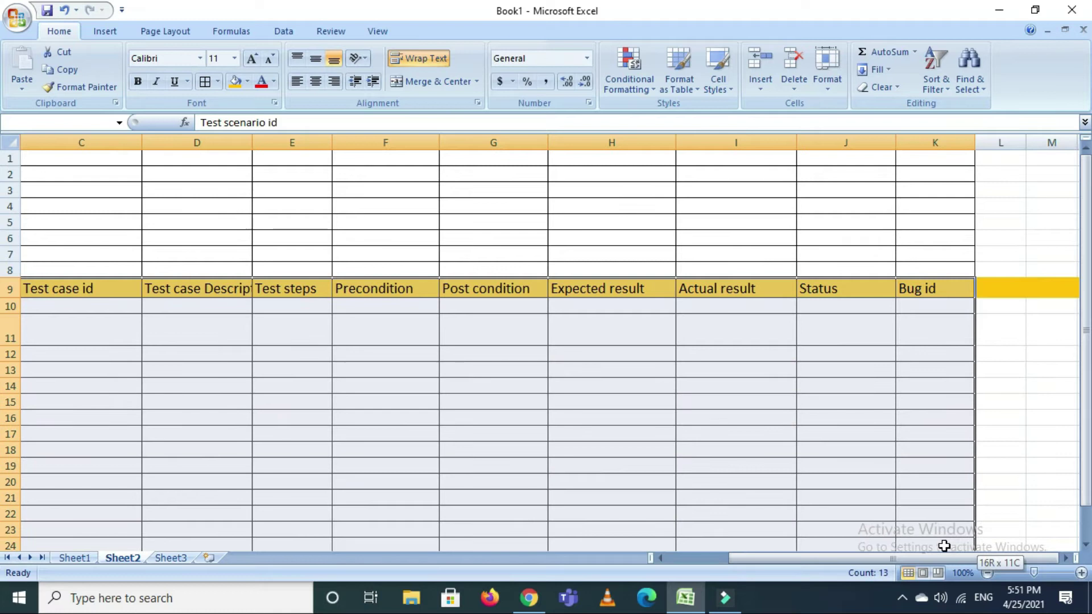
- Make the text in columns A through H bold
{"action": "left_click_drag", "start_coordinate": [823, 561], "coordinate": [722, 572]}
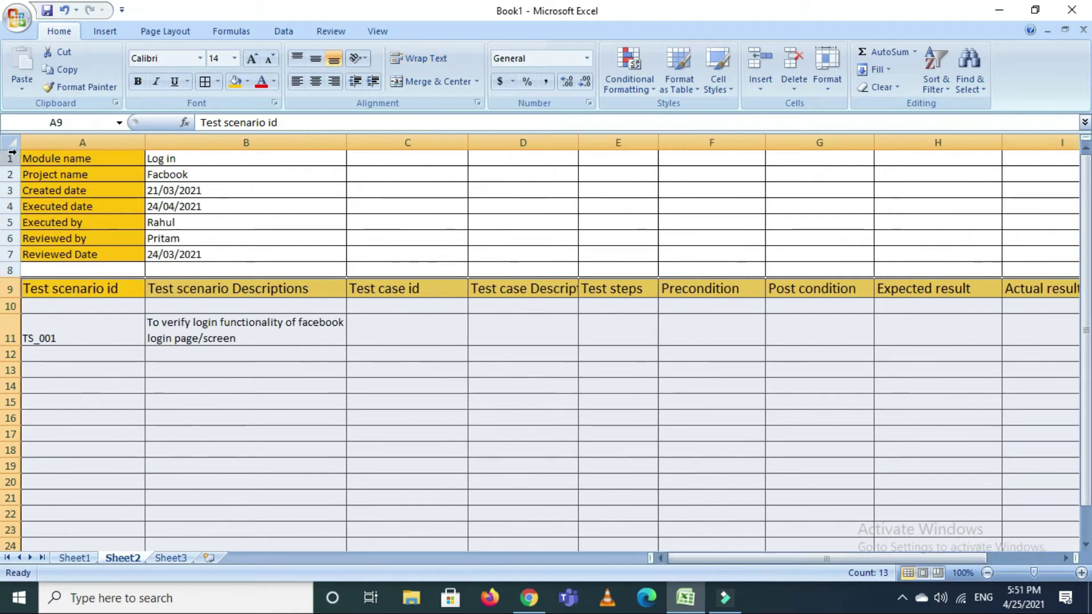
{"action": "left_click", "coordinate": [60, 139]}
{"action": "left_click_drag", "start_coordinate": [61, 139], "coordinate": [940, 171]}
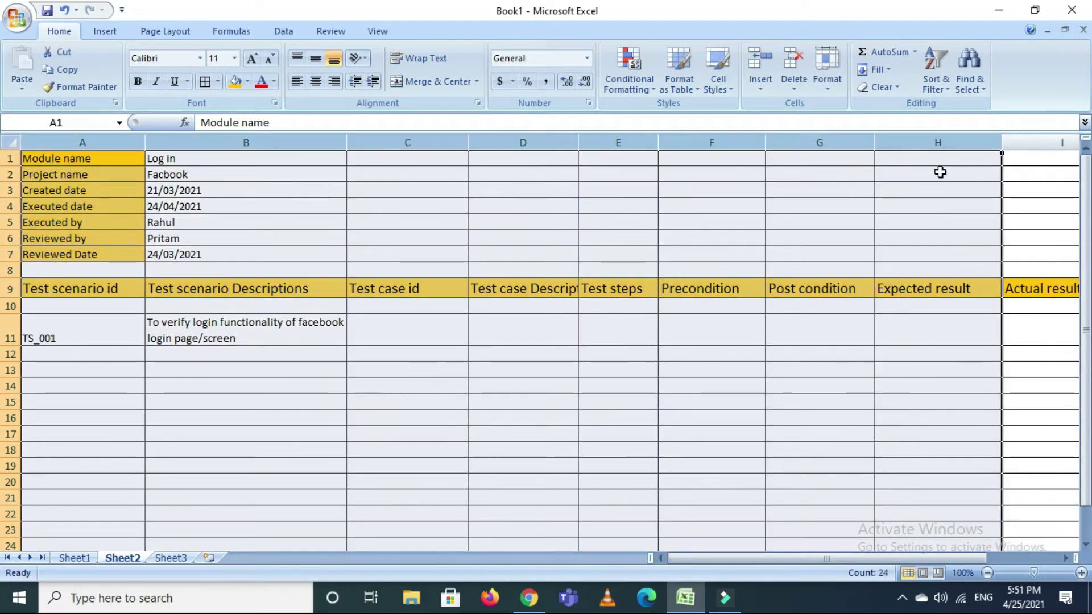
{"action": "left_click", "coordinate": [138, 82]}
{"action": "left_click", "coordinate": [274, 341]}
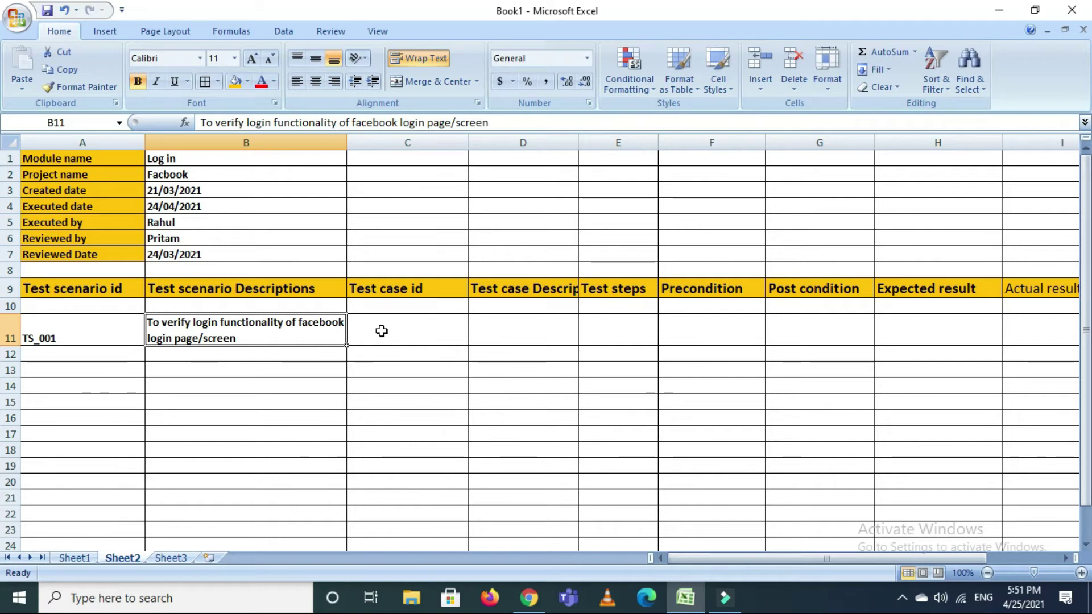
- Enter test case id Tc_Login_01 in C11
{"action": "left_click", "coordinate": [400, 331]}
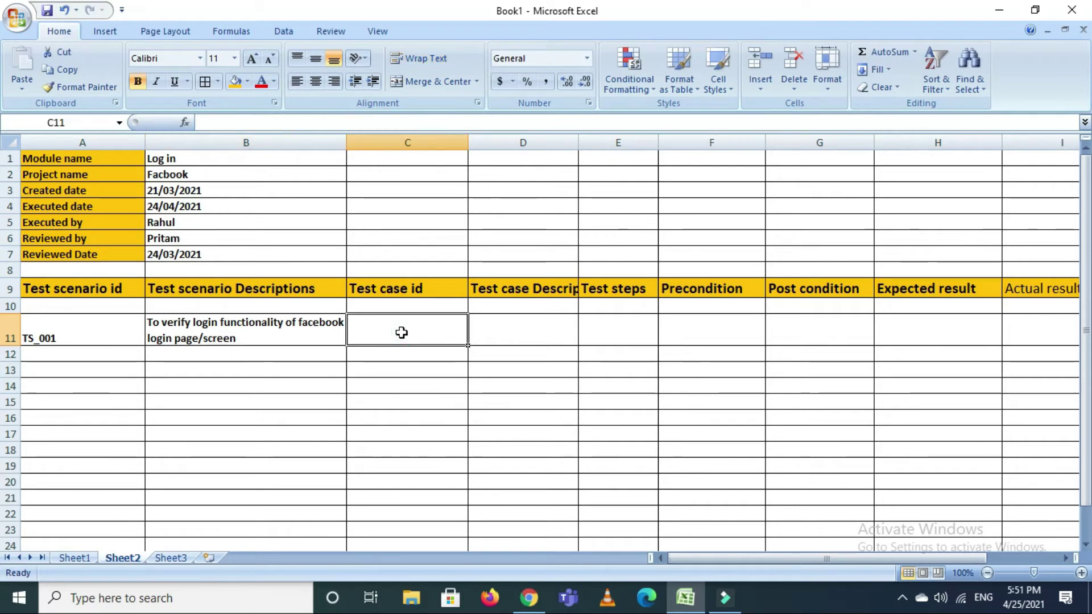
{"action": "type", "text": "Tc"}
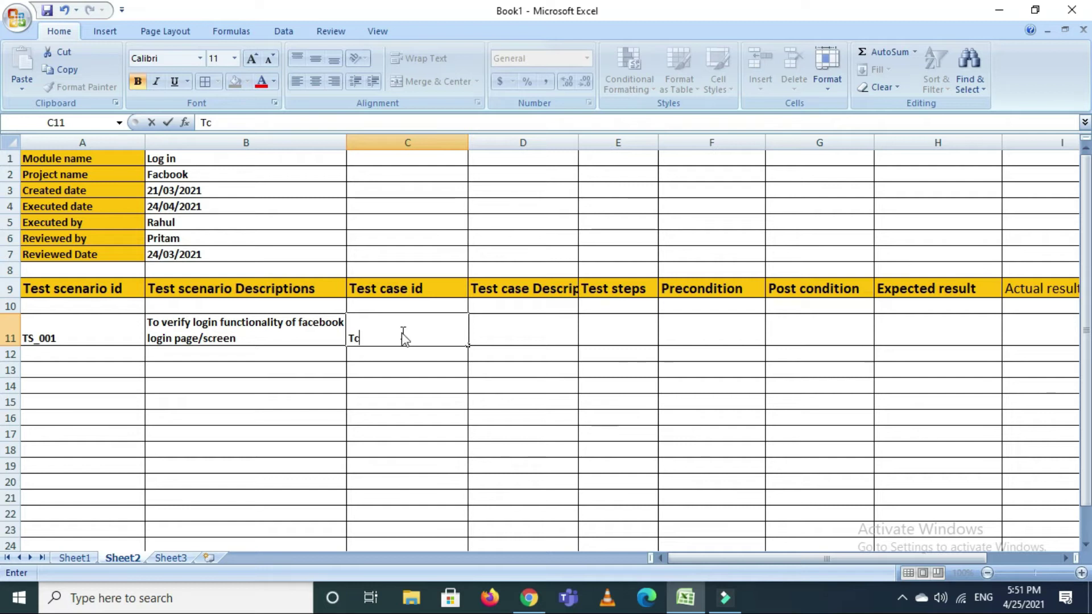
{"action": "type", "text": "_"}
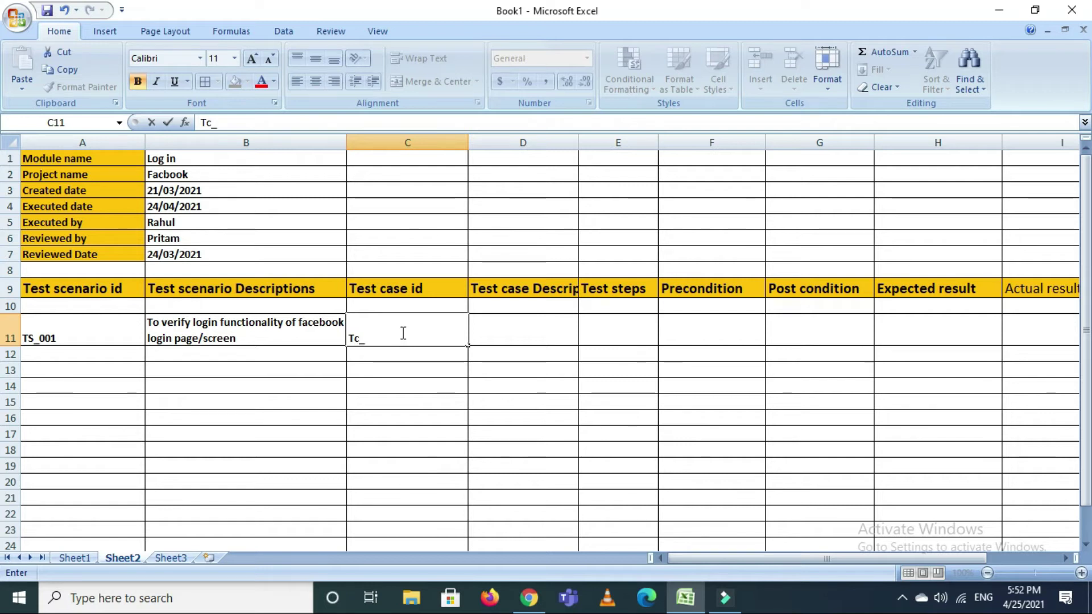
{"action": "type", "text": "Lo"}
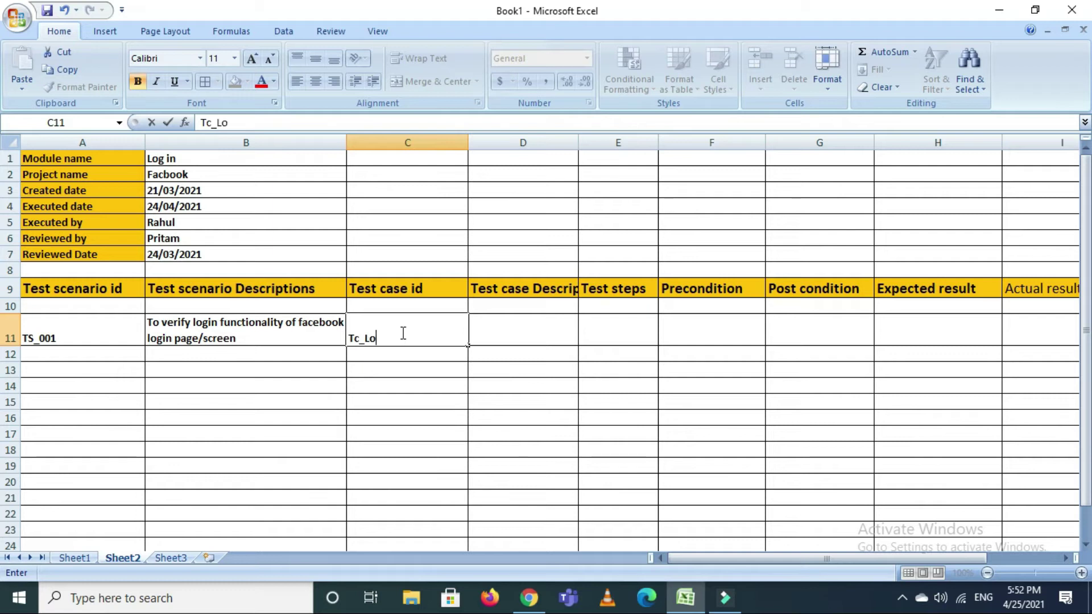
{"action": "type", "text": "gin_01"}
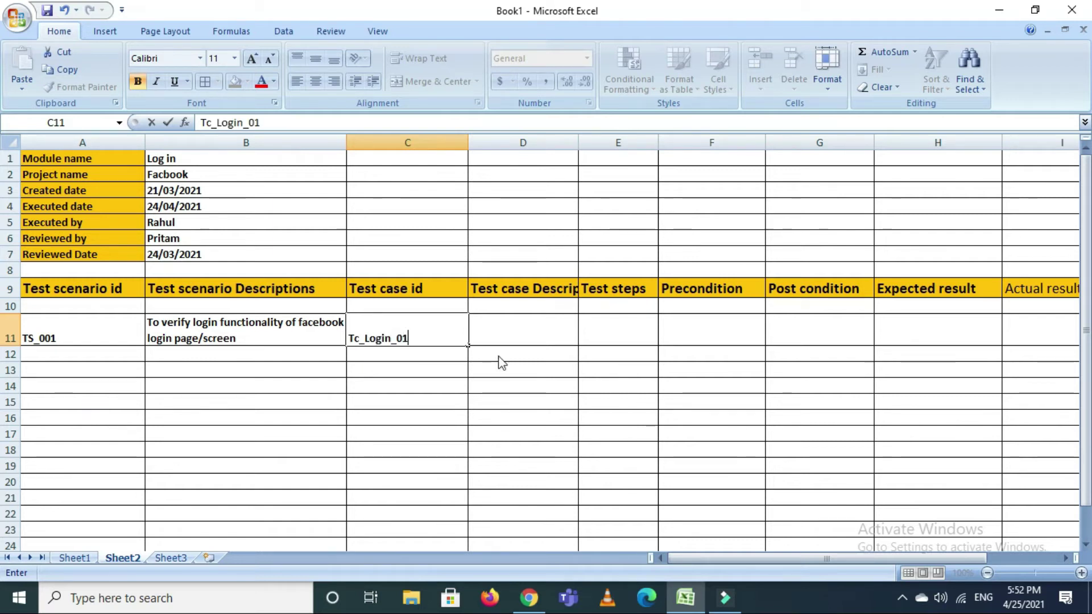
{"action": "left_click", "coordinate": [506, 326]}
- Enter 'Enter a valid username/phonenumber & valid passowrd' in D11, wrap column D, widen column E
{"action": "left_click_drag", "start_coordinate": [576, 142], "coordinate": [663, 147]}
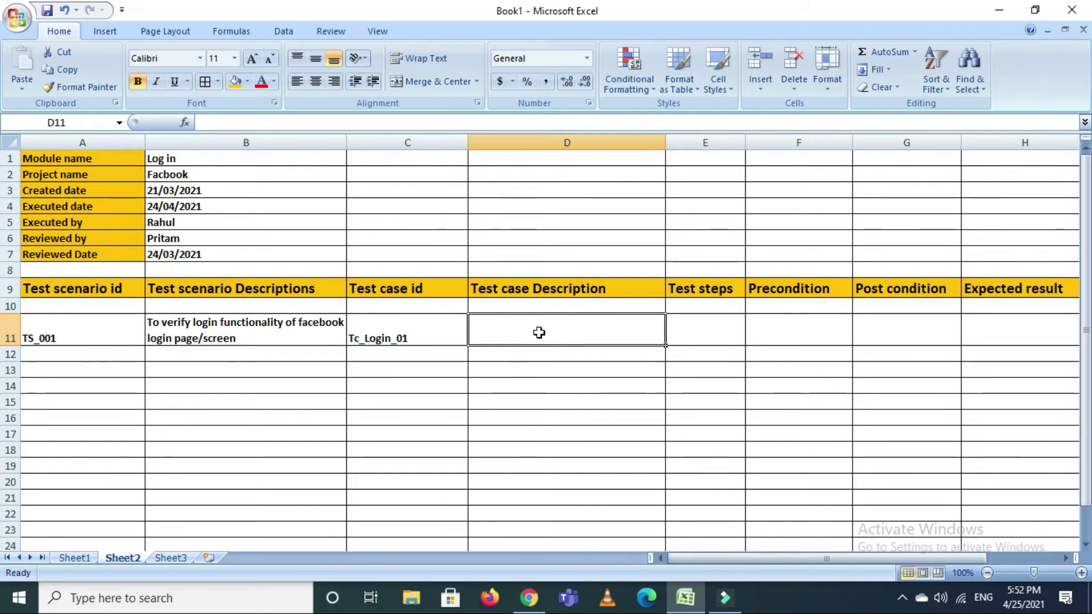
{"action": "type", "text": "Enter"}
{"action": "type", "text": "a valid"}
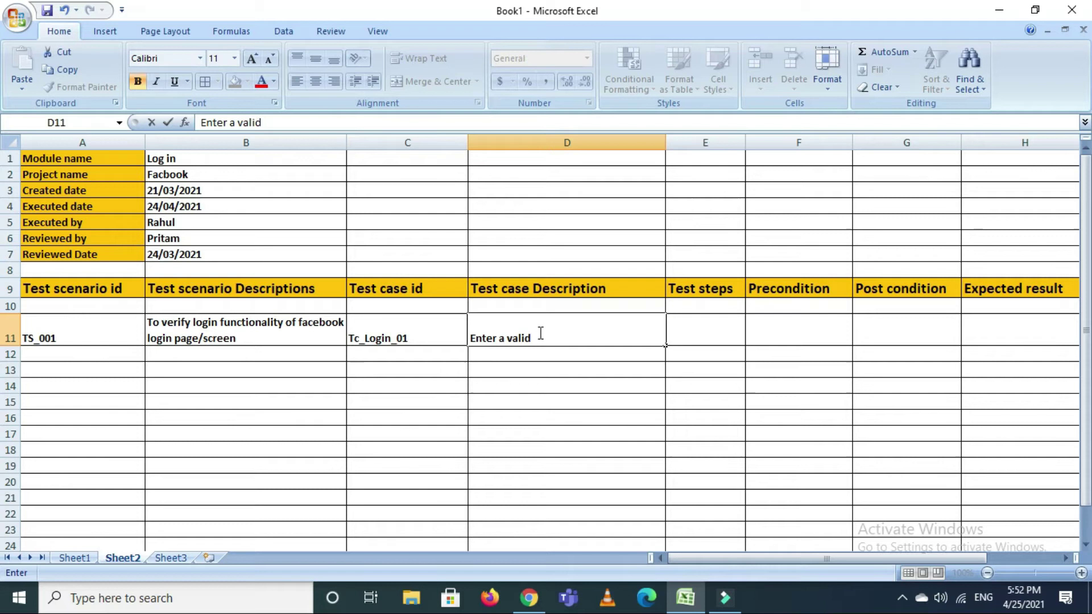
{"action": "type", "text": " user"}
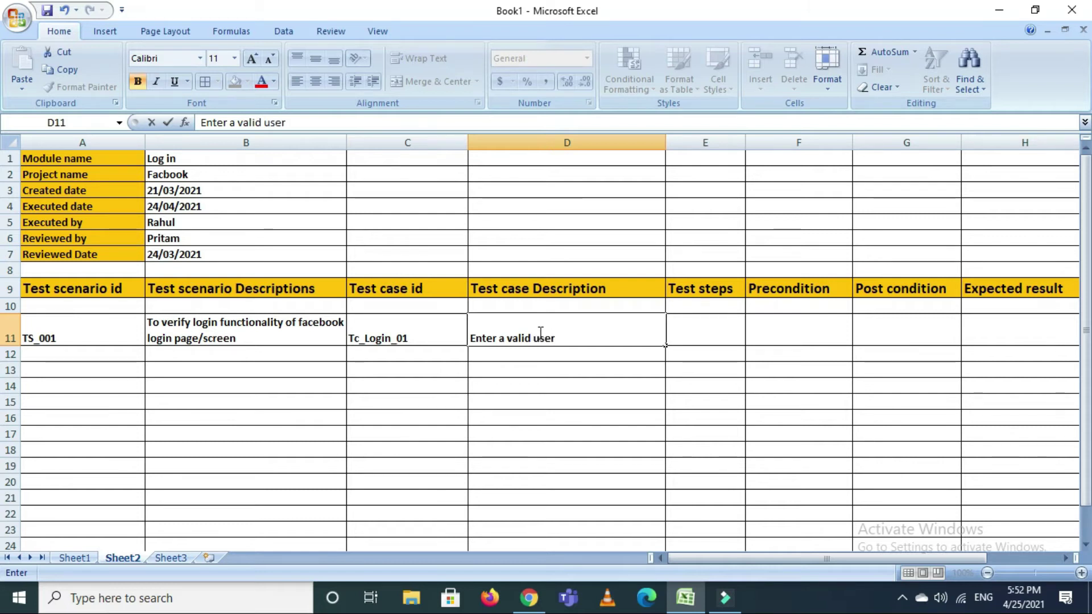
{"action": "type", "text": "name/"}
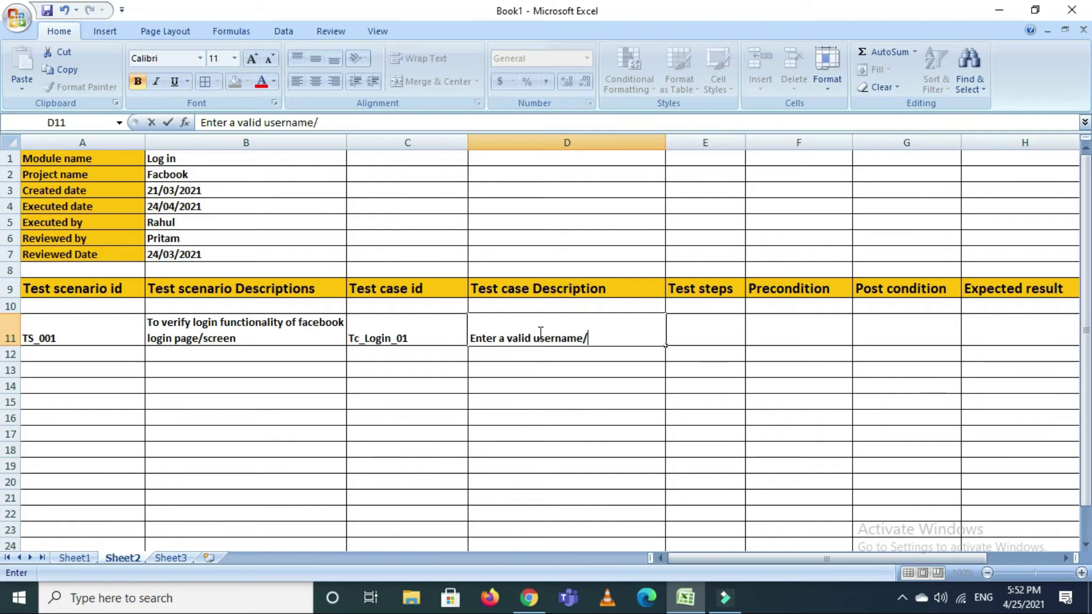
{"action": "type", "text": "phonen"}
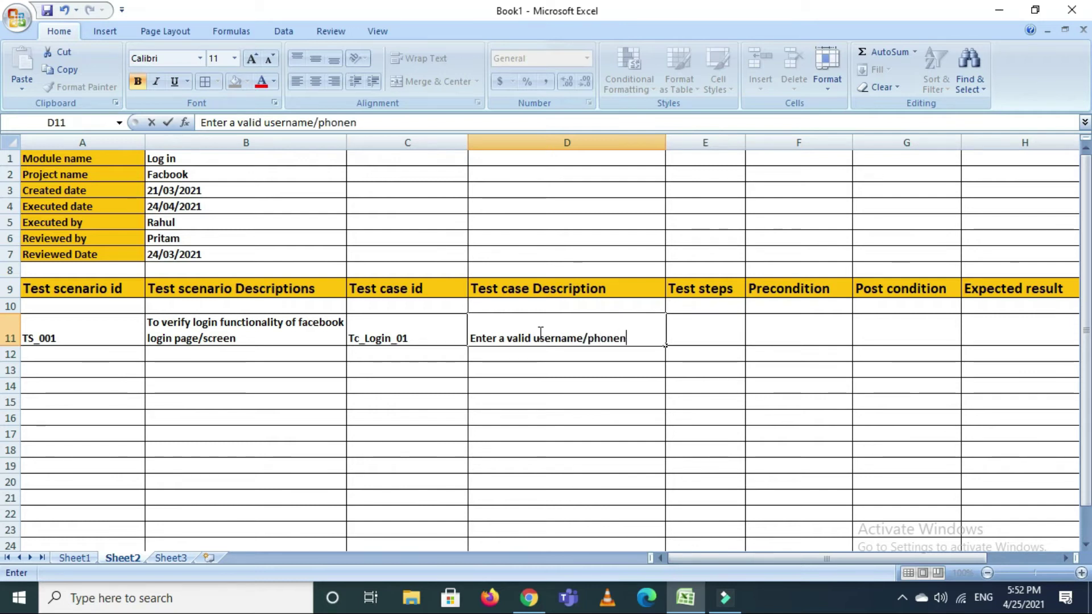
{"action": "type", "text": "umber"}
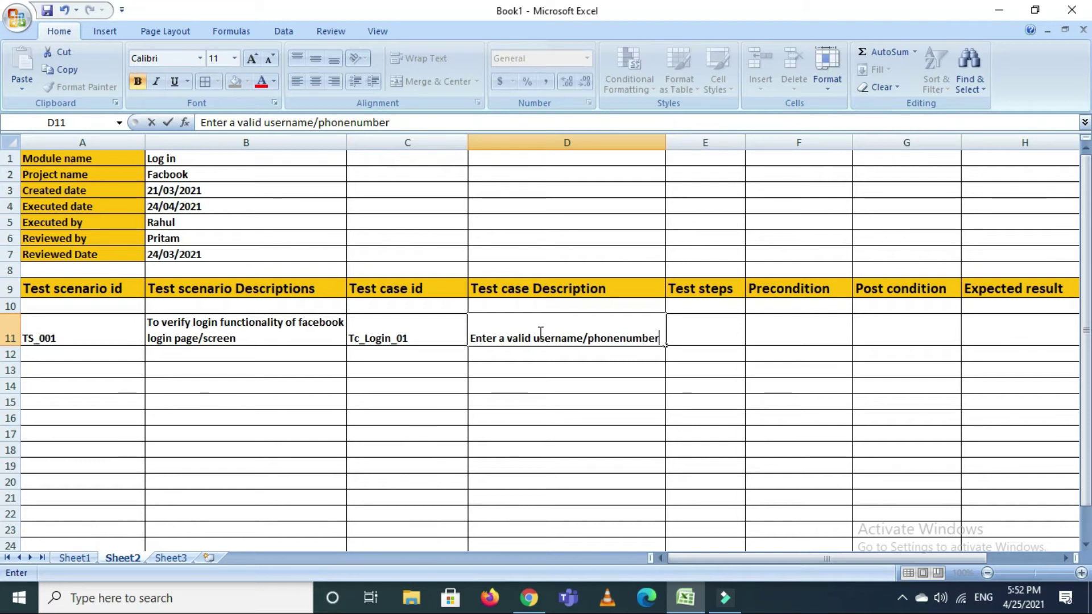
{"action": "type", "text": " & valid"}
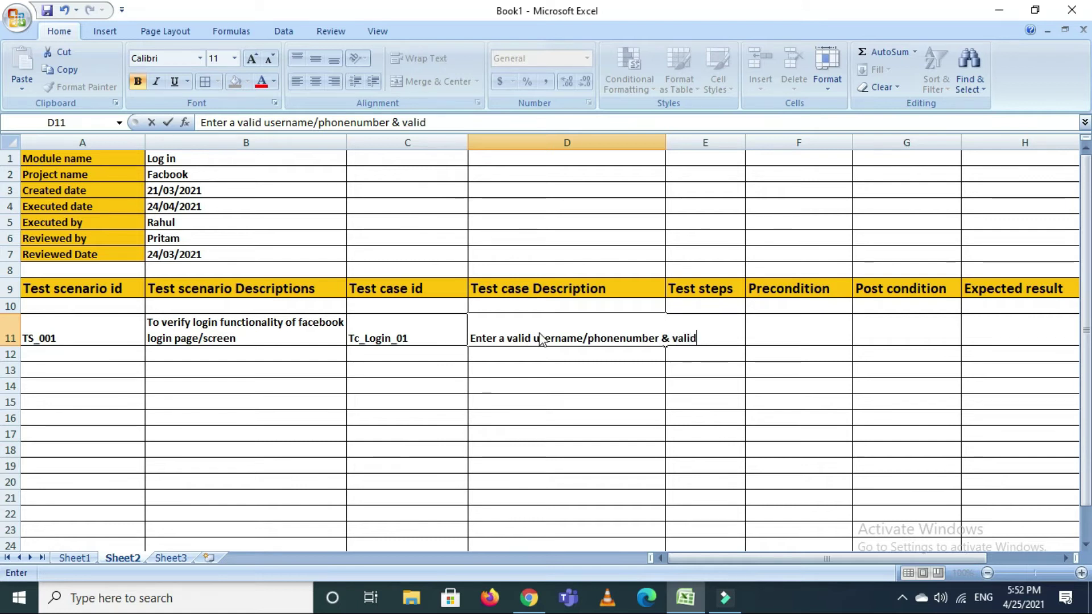
{"action": "type", "text": " passowrd"}
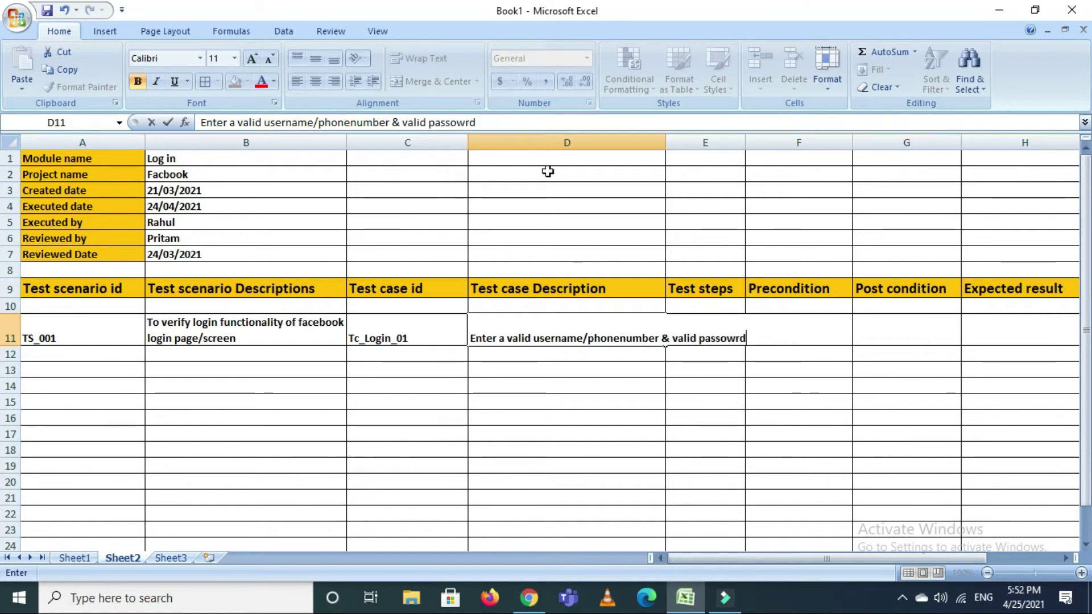
{"action": "left_click", "coordinate": [569, 143]}
{"action": "left_click", "coordinate": [420, 58]}
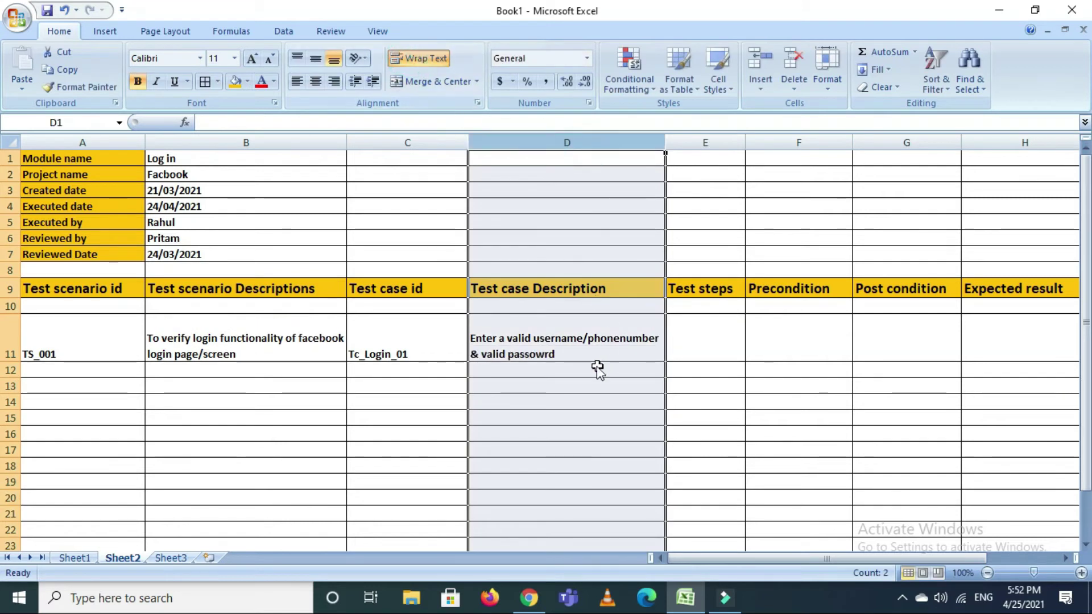
{"action": "left_click", "coordinate": [597, 344]}
{"action": "left_click_drag", "start_coordinate": [745, 145], "coordinate": [791, 145]}
{"action": "left_click", "coordinate": [723, 335]}
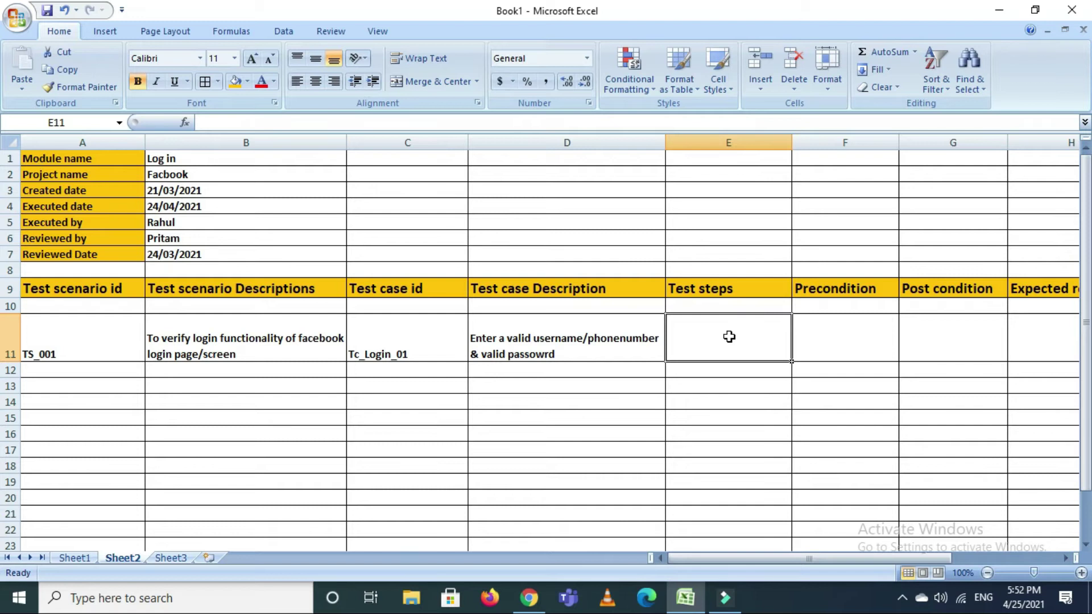
- Top-align the contents of the Test steps column E
{"action": "double_click", "coordinate": [731, 334]}
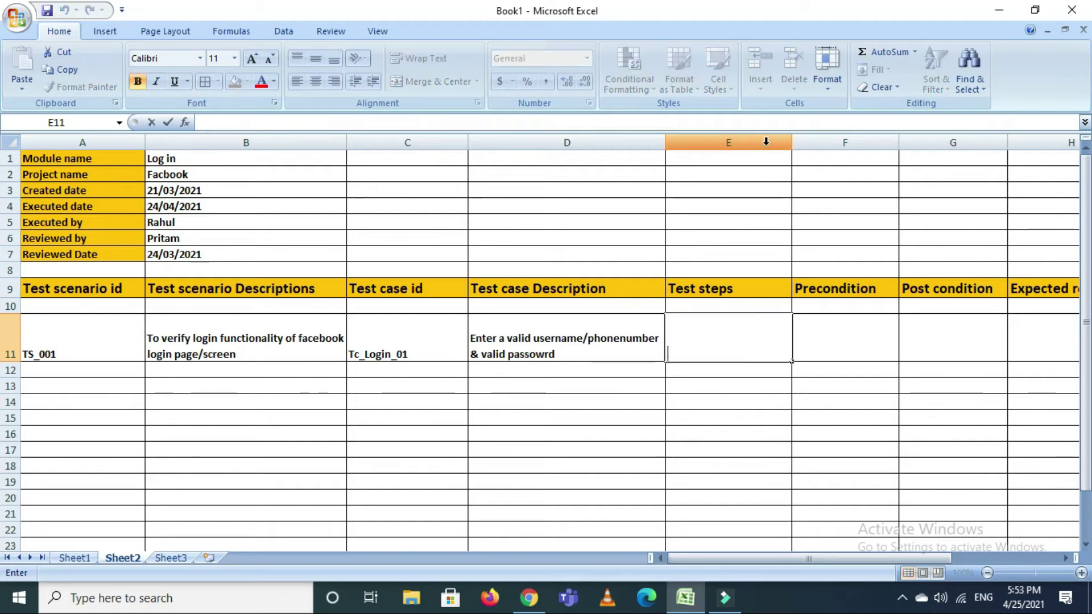
{"action": "left_click", "coordinate": [728, 143]}
{"action": "left_click", "coordinate": [296, 58]}
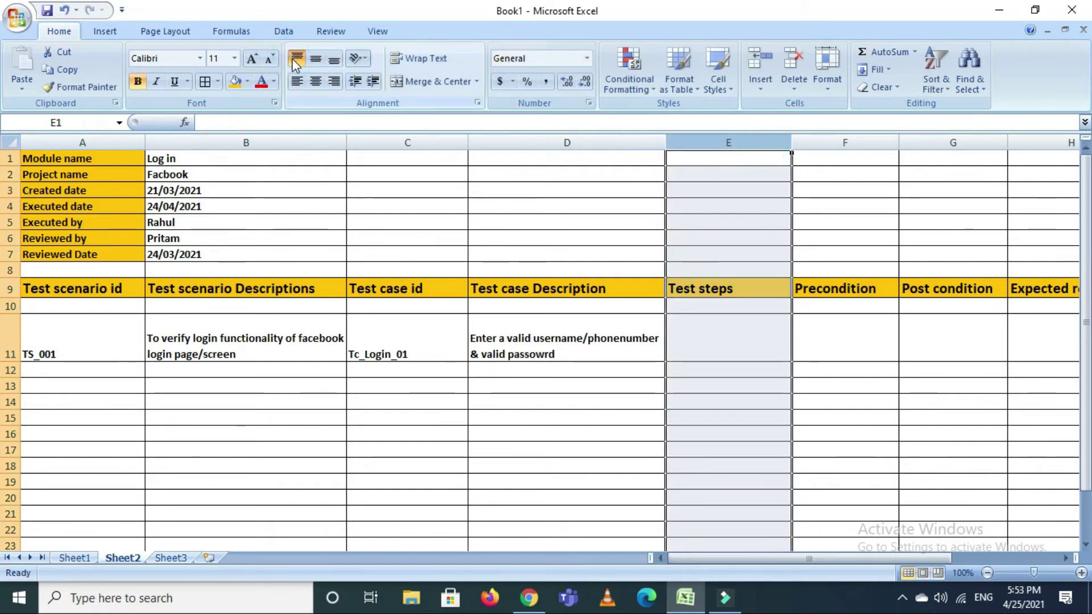
{"action": "left_click", "coordinate": [711, 331]}
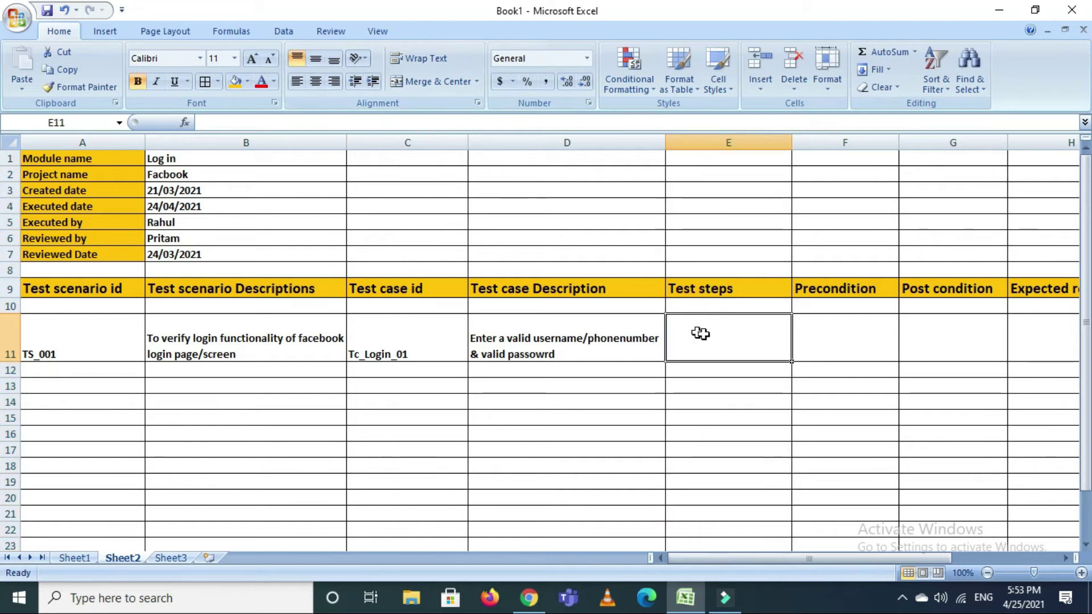
- Enter three lines in E11: 1.Enter valid username, 2.Enter valid password, 3.Click on login button
{"action": "double_click", "coordinate": [702, 334]}
{"action": "type", "text": "1"}
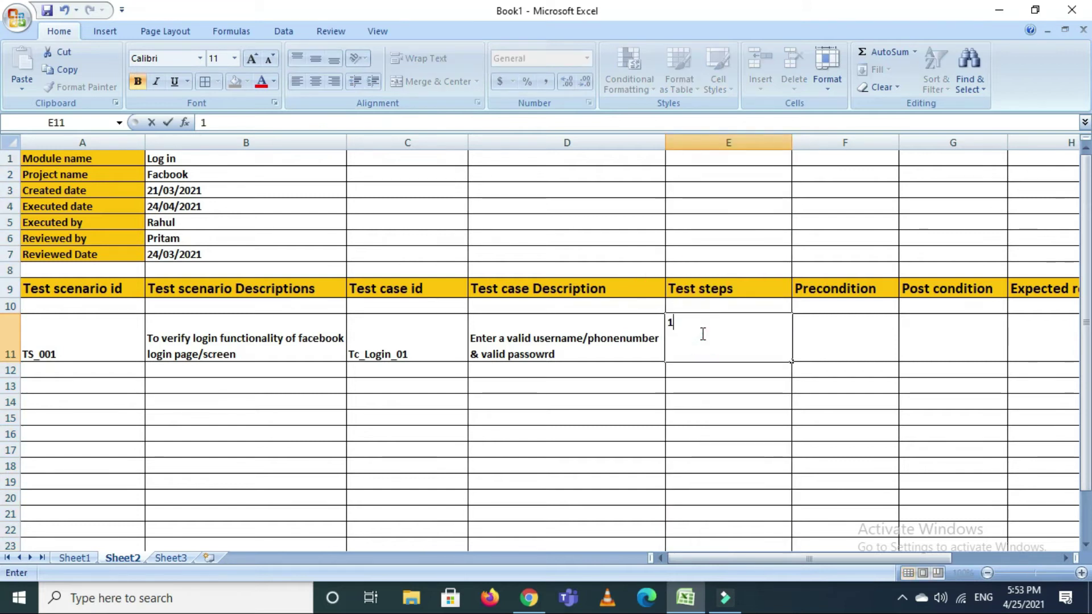
{"action": "type", "text": ".E"}
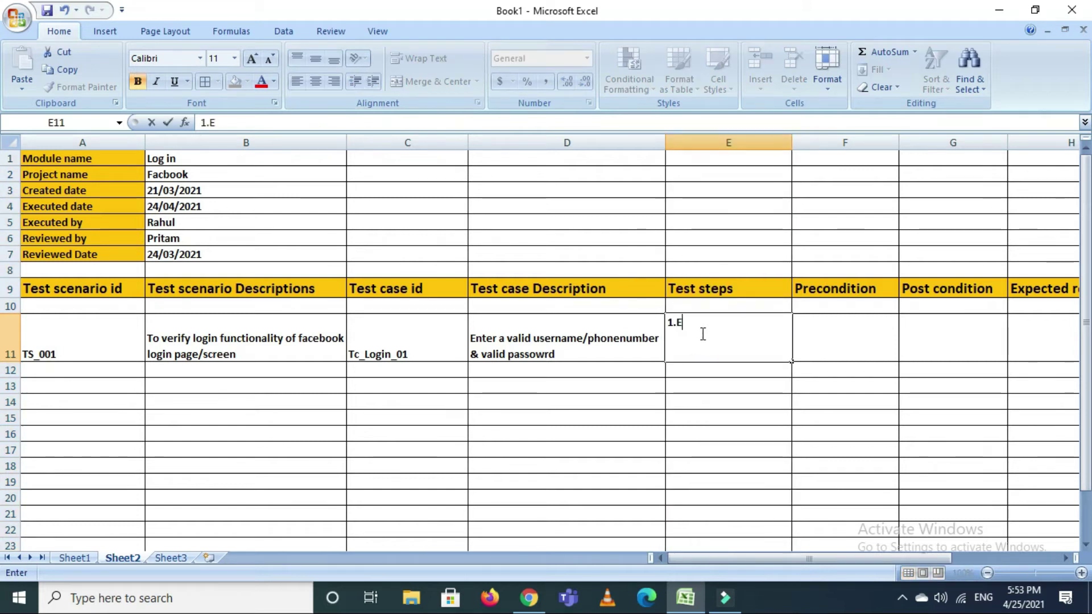
{"action": "type", "text": "nter val"}
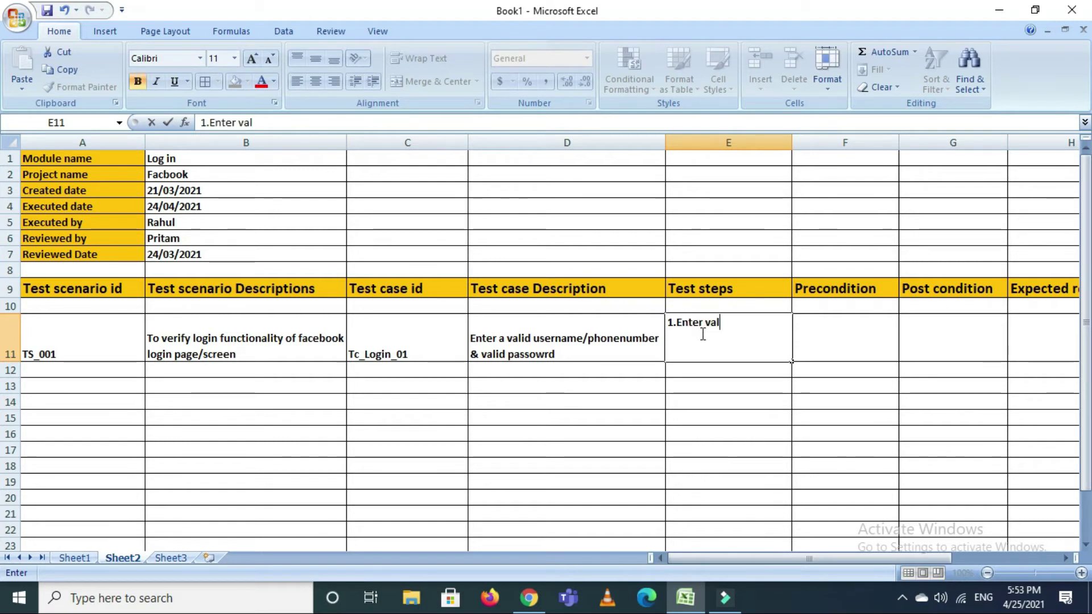
{"action": "type", "text": "id username"}
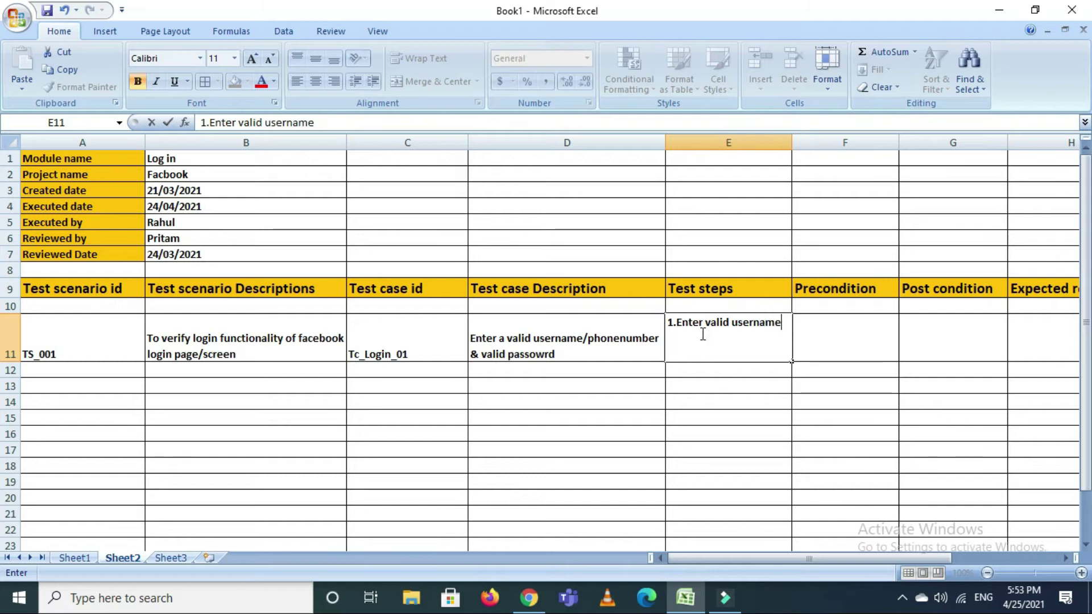
{"action": "key", "text": "alt+Return"}
{"action": "type", "text": "2.En"}
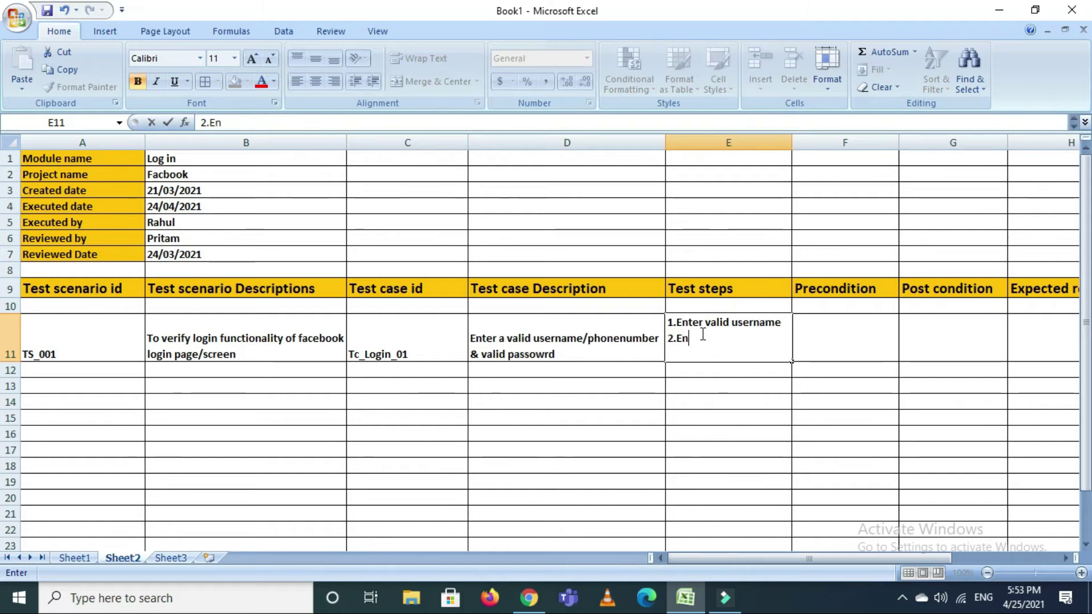
{"action": "type", "text": "ter valid"}
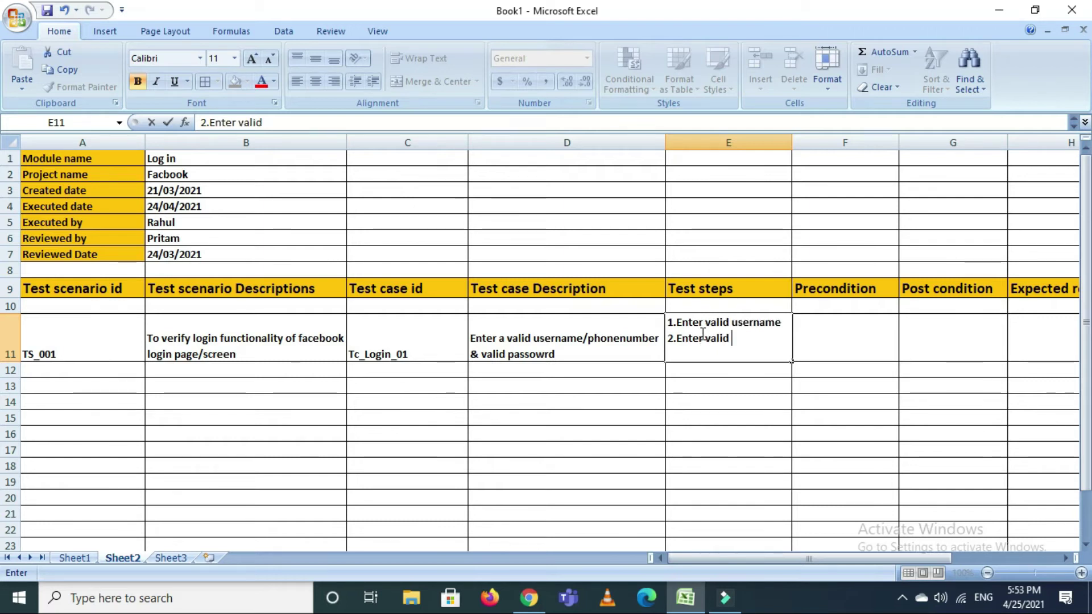
{"action": "type", "text": " password"}
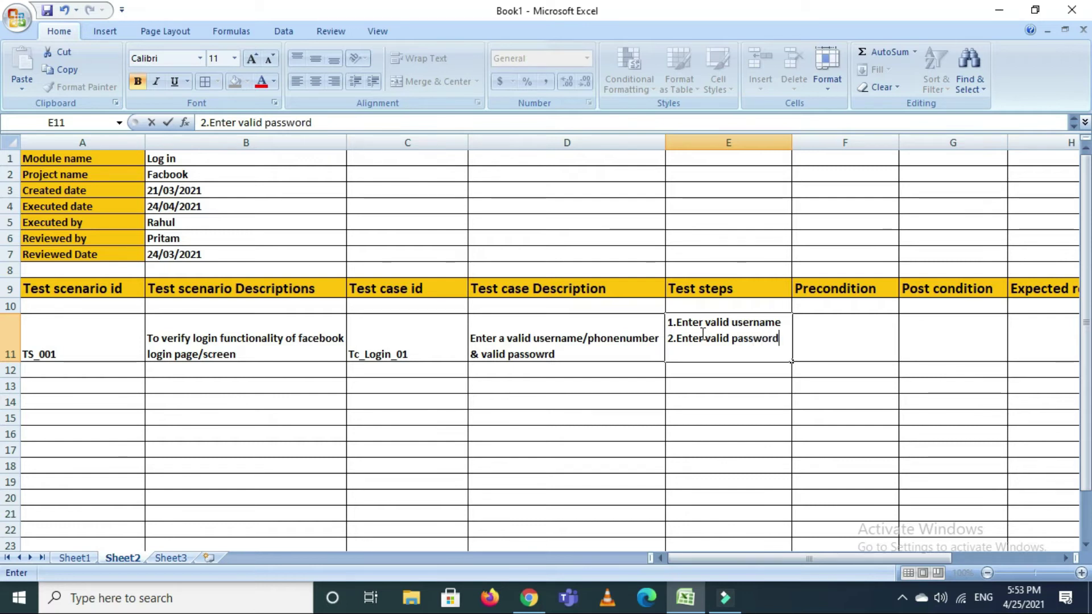
{"action": "key", "text": "alt+Return"}
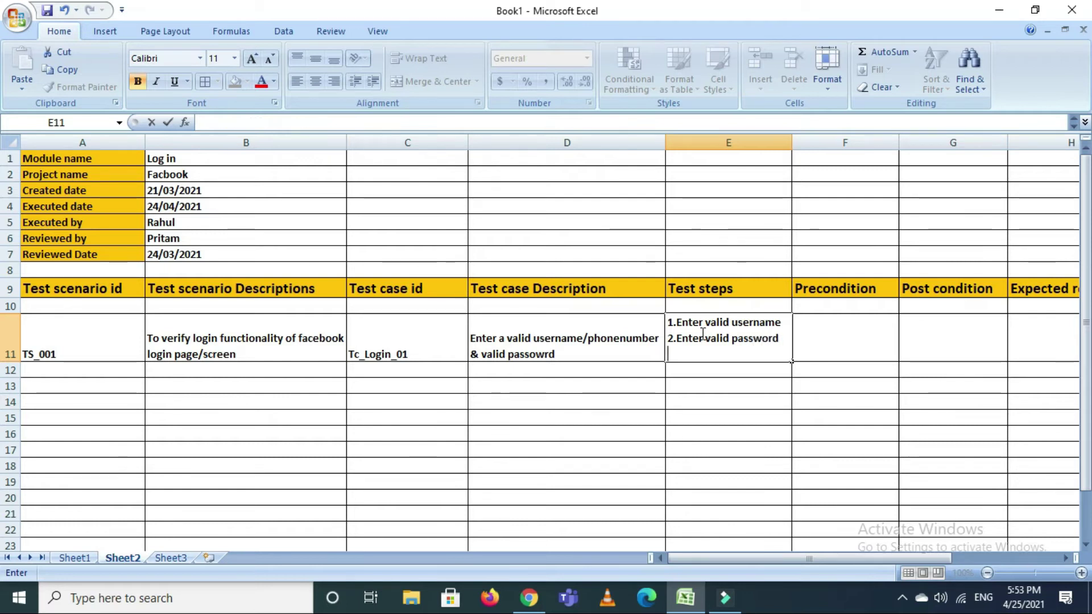
{"action": "type", "text": "3.Click on login button"}
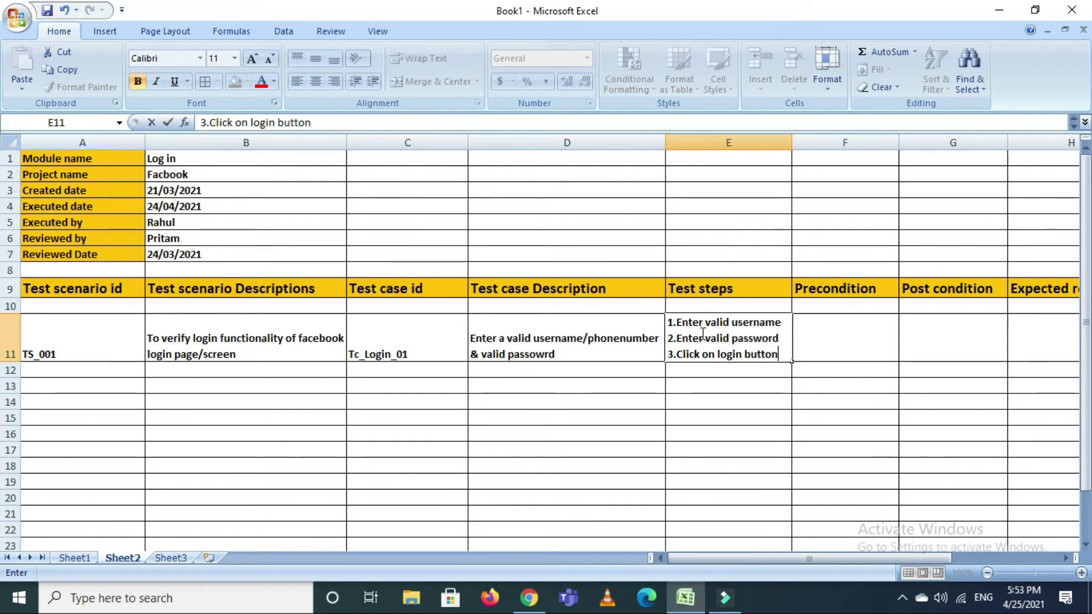
{"action": "left_click", "coordinate": [569, 340]}
{"action": "left_click", "coordinate": [529, 597]}
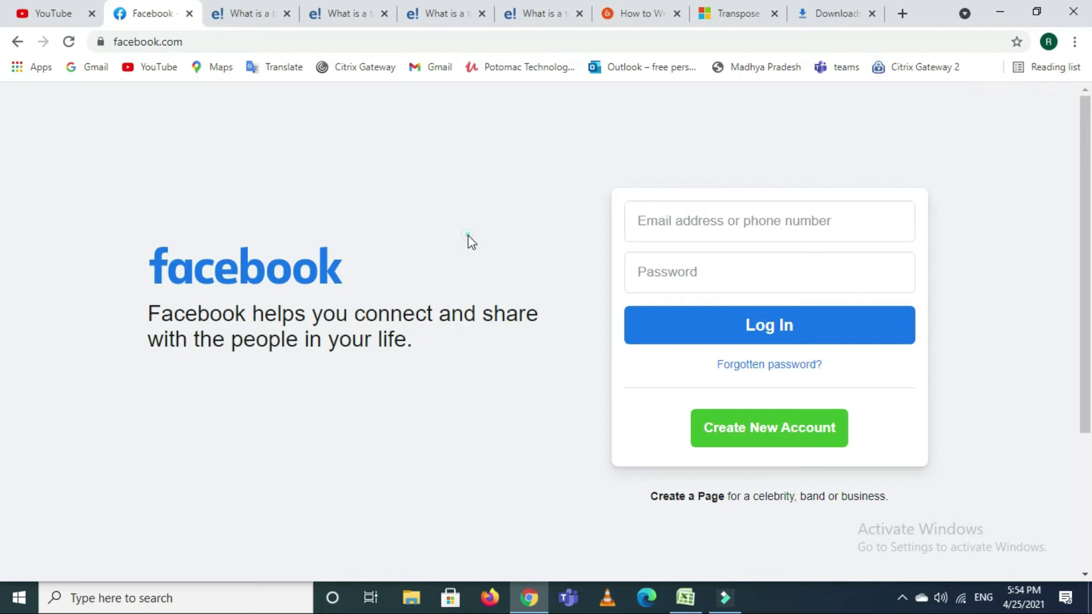
{"action": "left_click", "coordinate": [692, 227]}
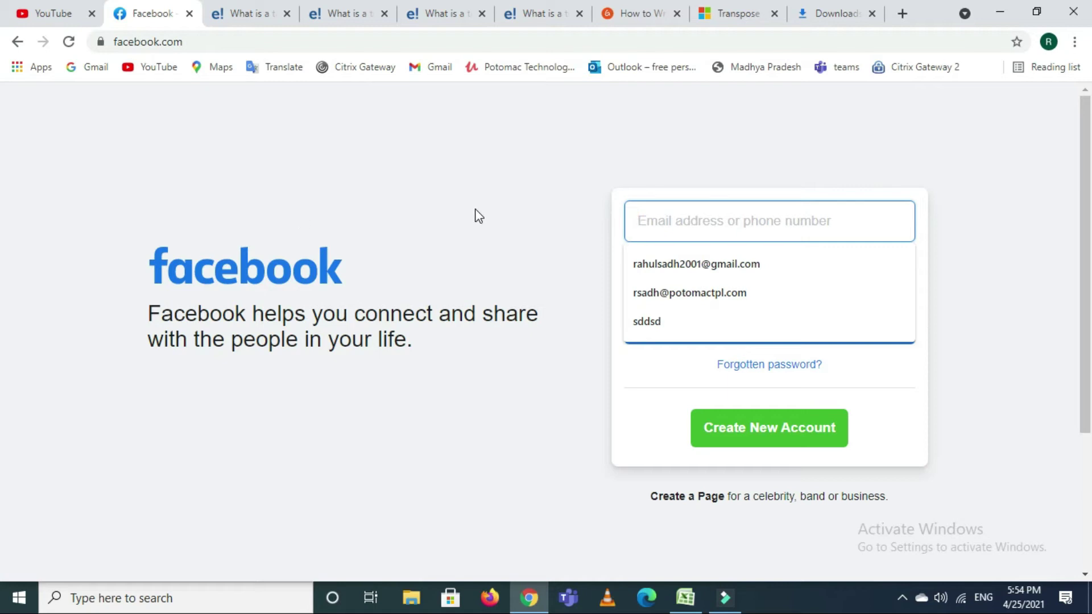
{"action": "left_click", "coordinate": [649, 221]}
{"action": "left_click", "coordinate": [483, 215]}
{"action": "left_click", "coordinate": [688, 275]}
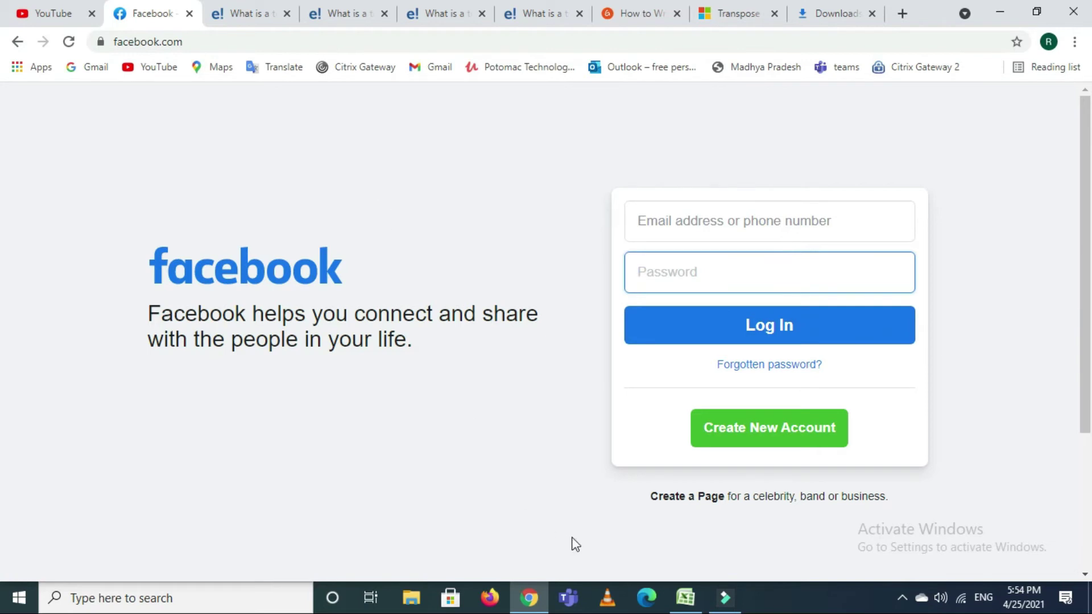
{"action": "left_click", "coordinate": [683, 601]}
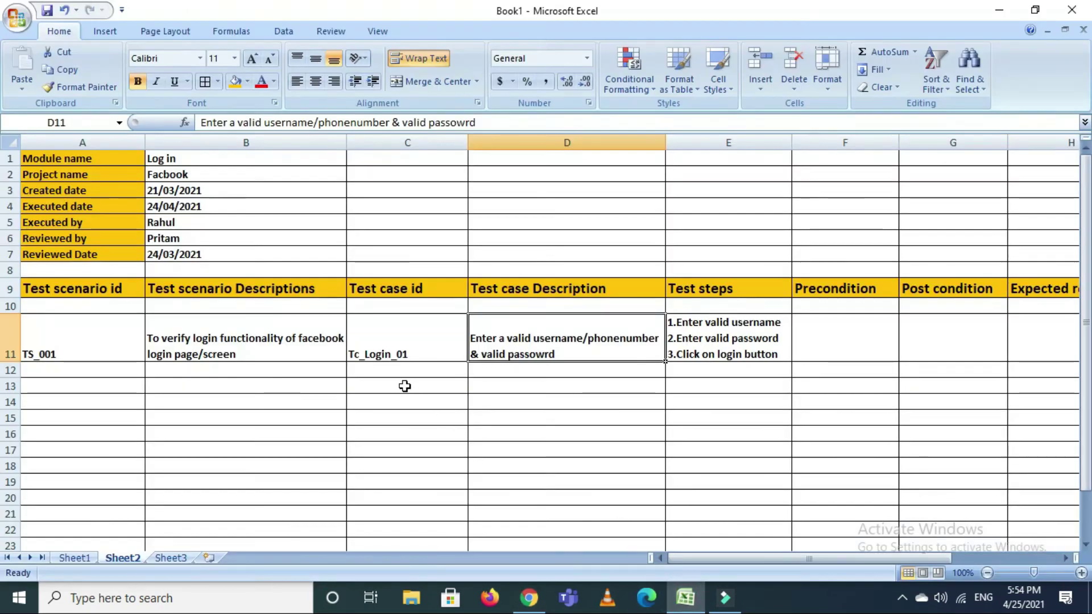
- Enter the precondition 'URL should be correct' in F11 for Tc_Login_01
{"action": "left_click", "coordinate": [847, 337]}
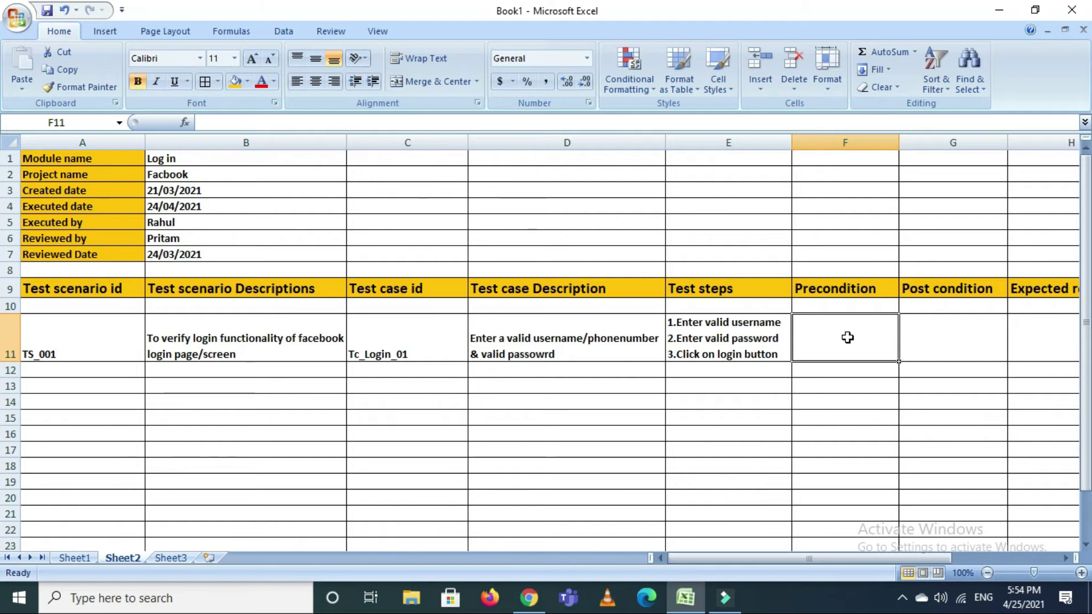
{"action": "double_click", "coordinate": [801, 340]}
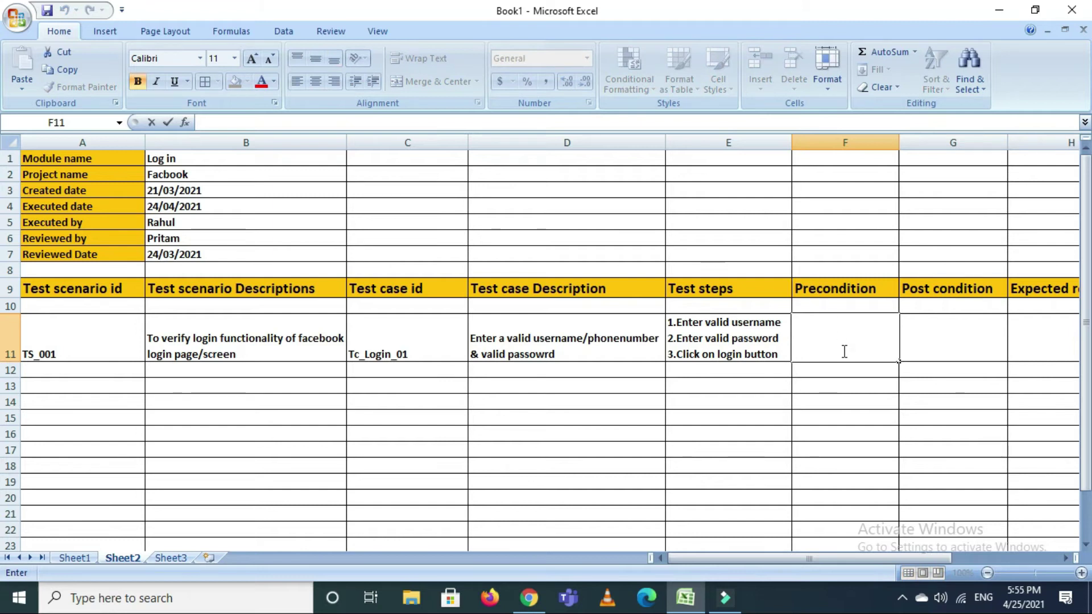
{"action": "type", "text": "UR"}
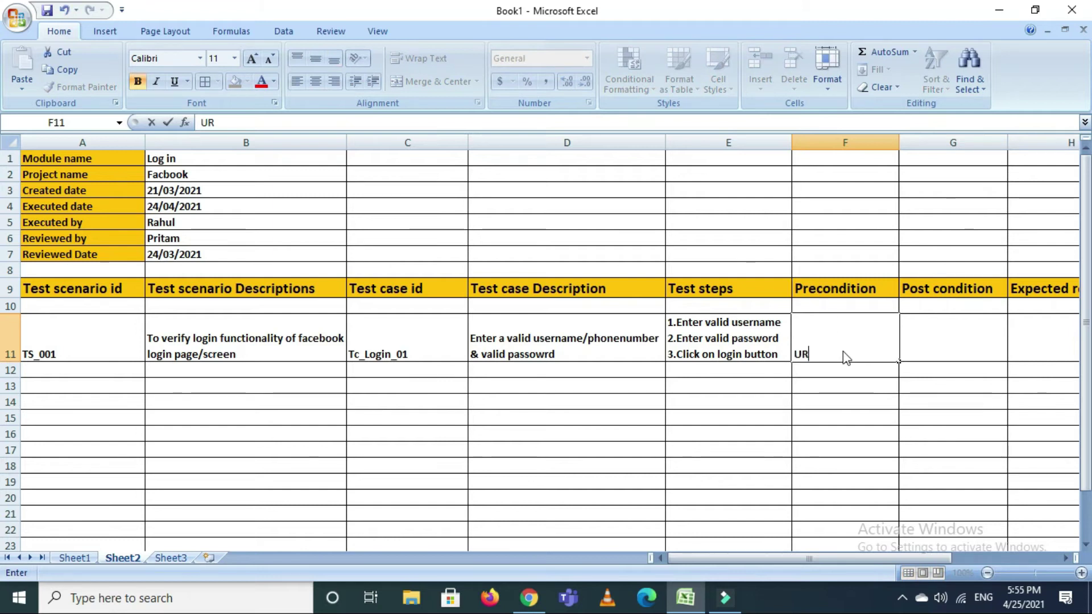
{"action": "type", "text": "L should be"}
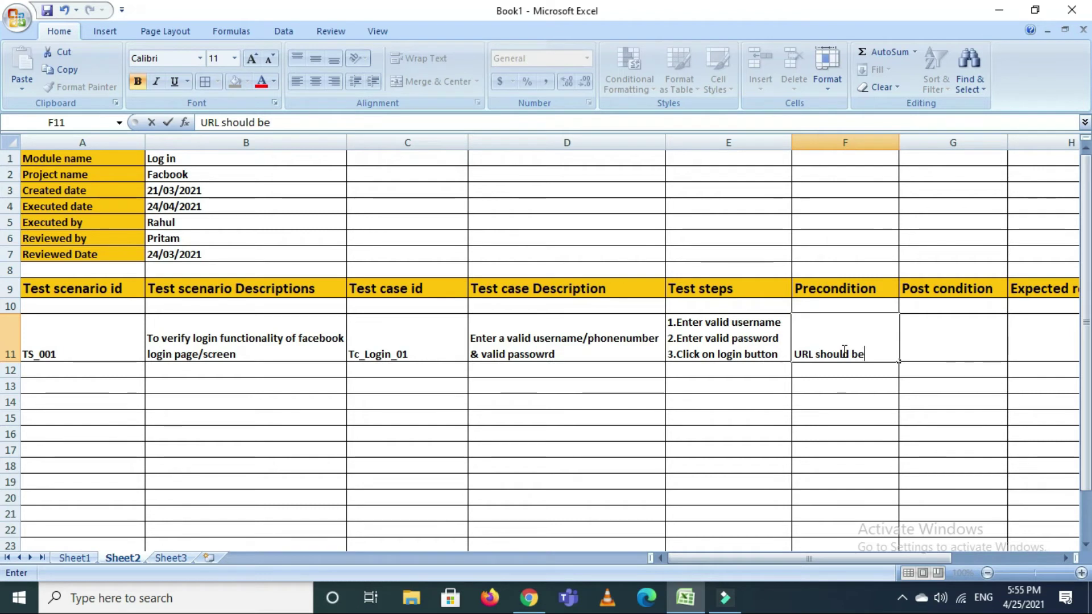
{"action": "type", "text": "correct"}
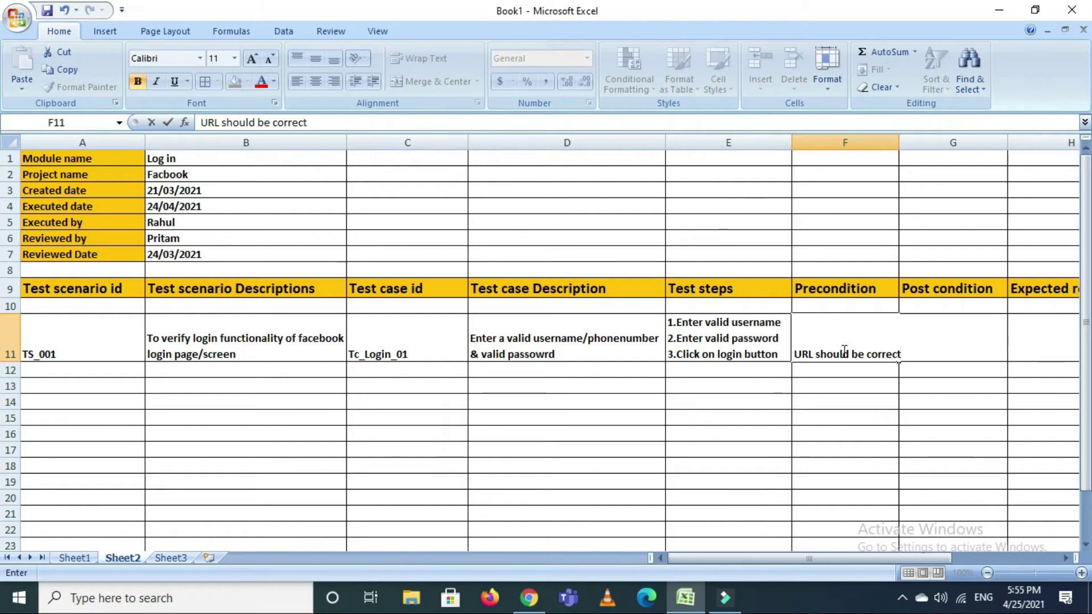
{"action": "left_click", "coordinate": [934, 346]}
{"action": "left_click", "coordinate": [783, 344]}
{"action": "left_click", "coordinate": [806, 333]}
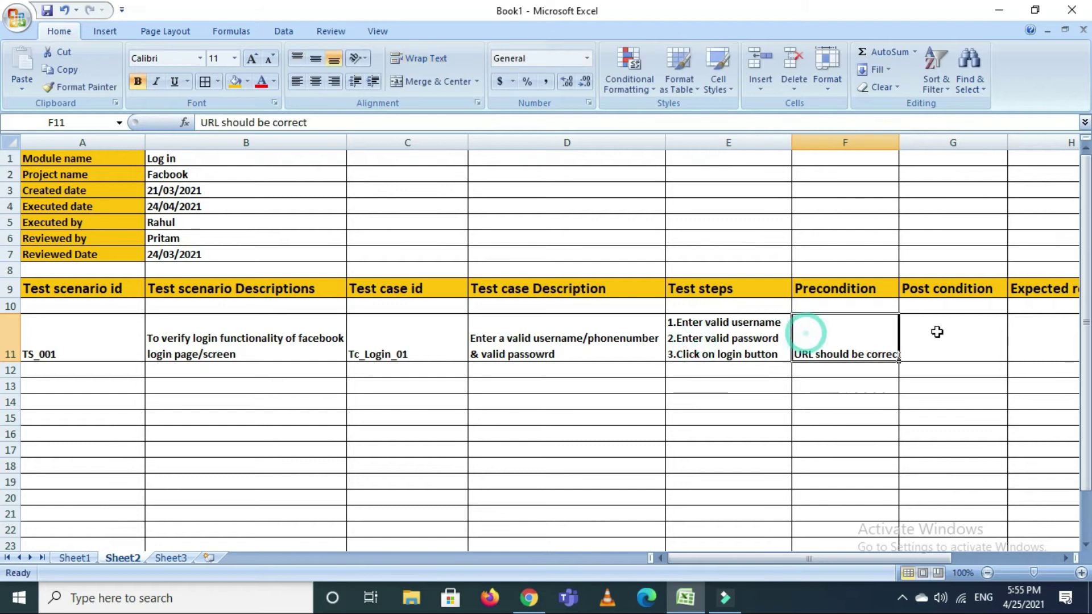
{"action": "left_click", "coordinate": [947, 334]}
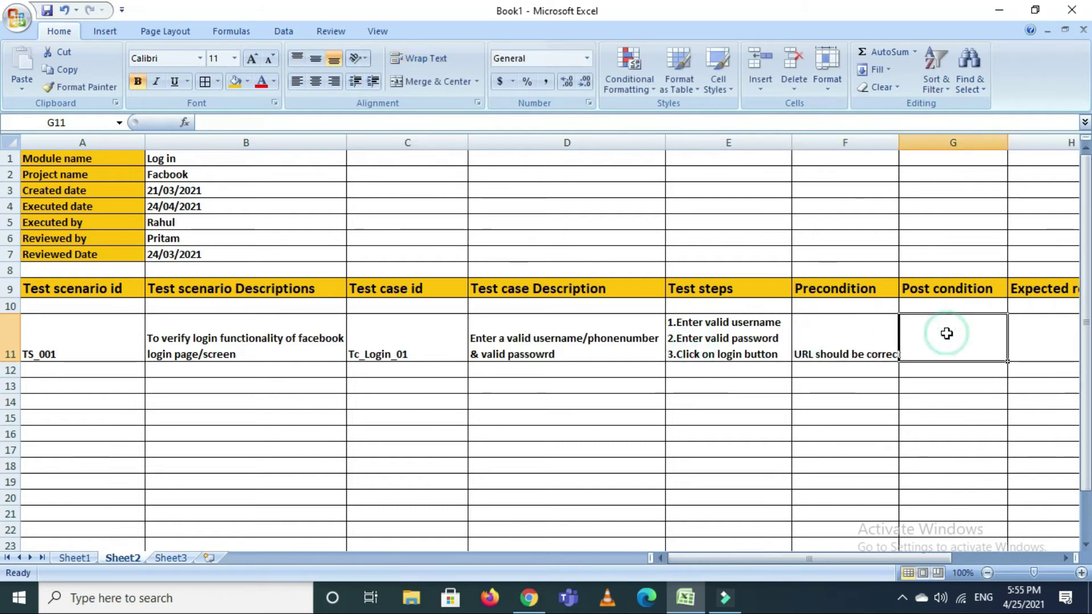
- Minimize the Facebook login page in Chrome to bring the Excel test case sheet back
{"action": "left_click", "coordinate": [529, 598]}
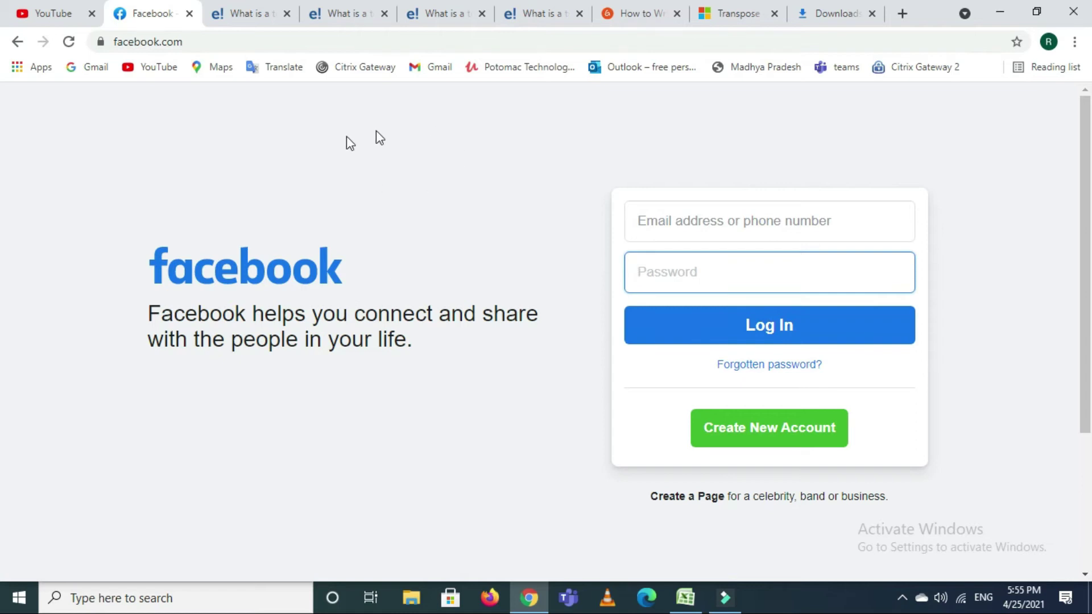
{"action": "left_click", "coordinate": [528, 597]}
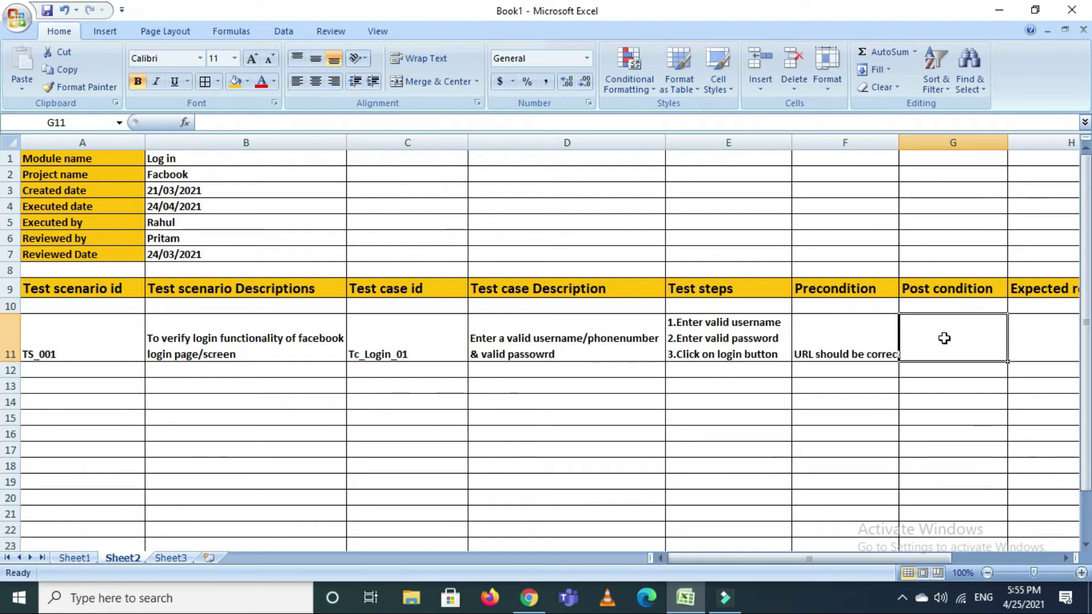
- Enter 'User should be logged in' in G11 as Tc_Login_01's post condition
{"action": "type", "text": "User should"}
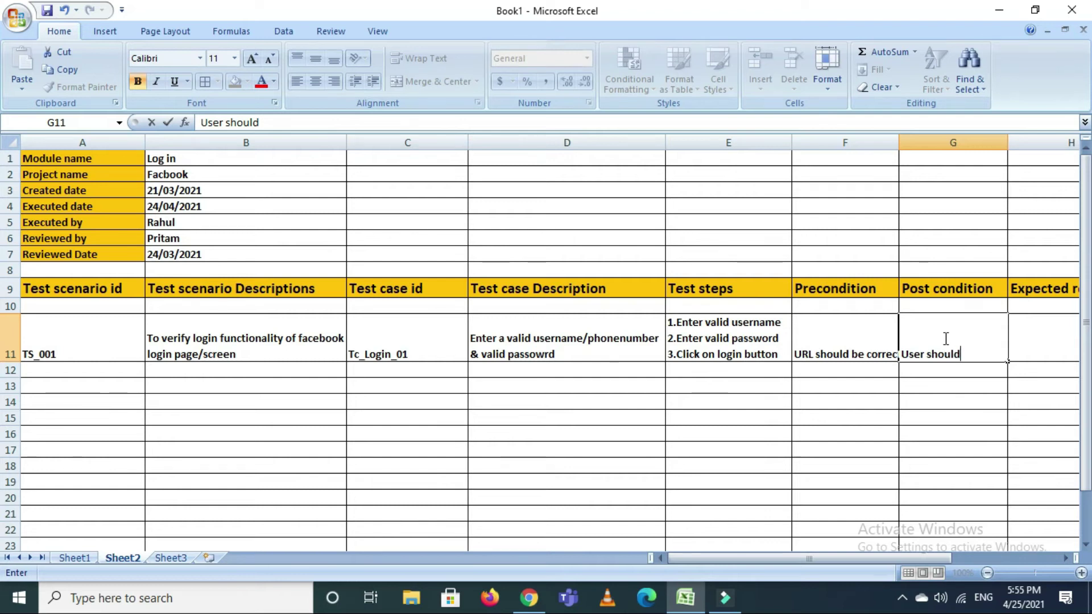
{"action": "type", "text": "be logg"}
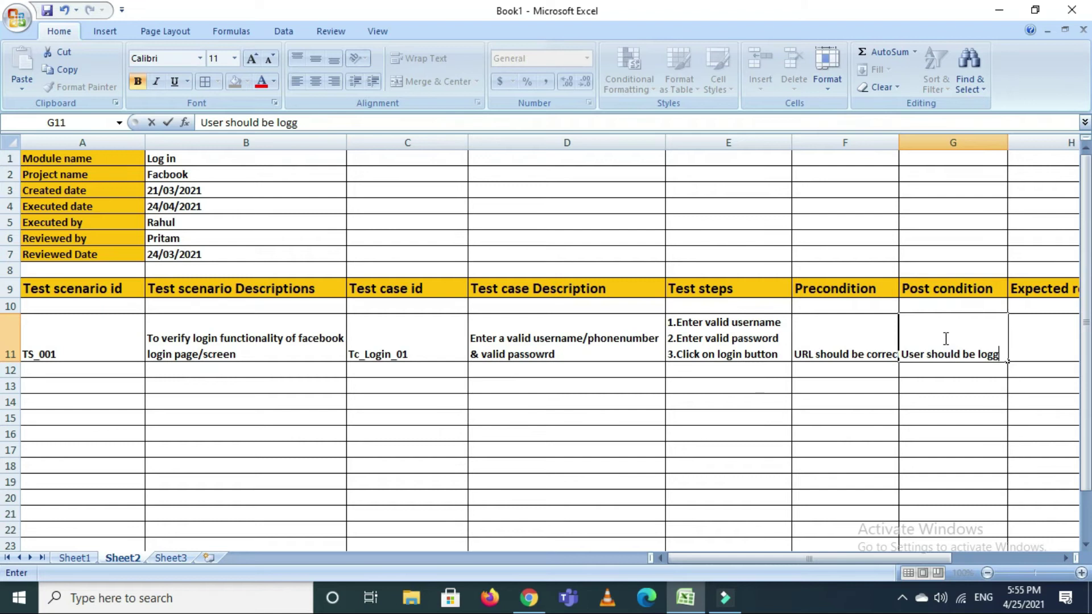
{"action": "type", "text": "ed in"}
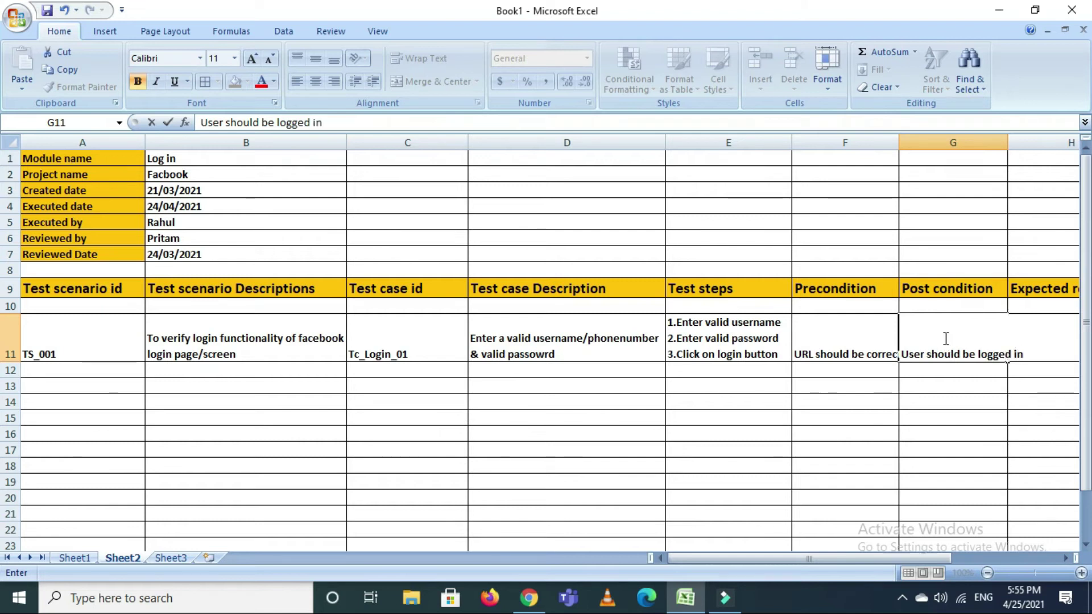
{"action": "left_click", "coordinate": [945, 340]}
{"action": "left_click", "coordinate": [848, 338]}
{"action": "left_click", "coordinate": [954, 338]}
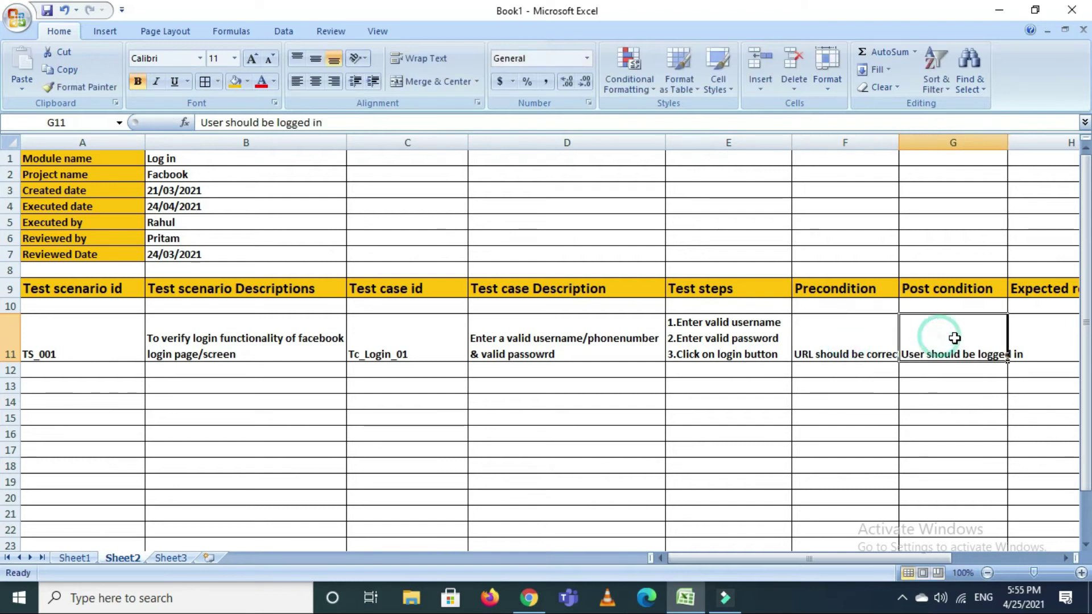
- Enter 'Succesfully login' in H11 as Tc_Login_01's expected result
{"action": "left_click", "coordinate": [1039, 342]}
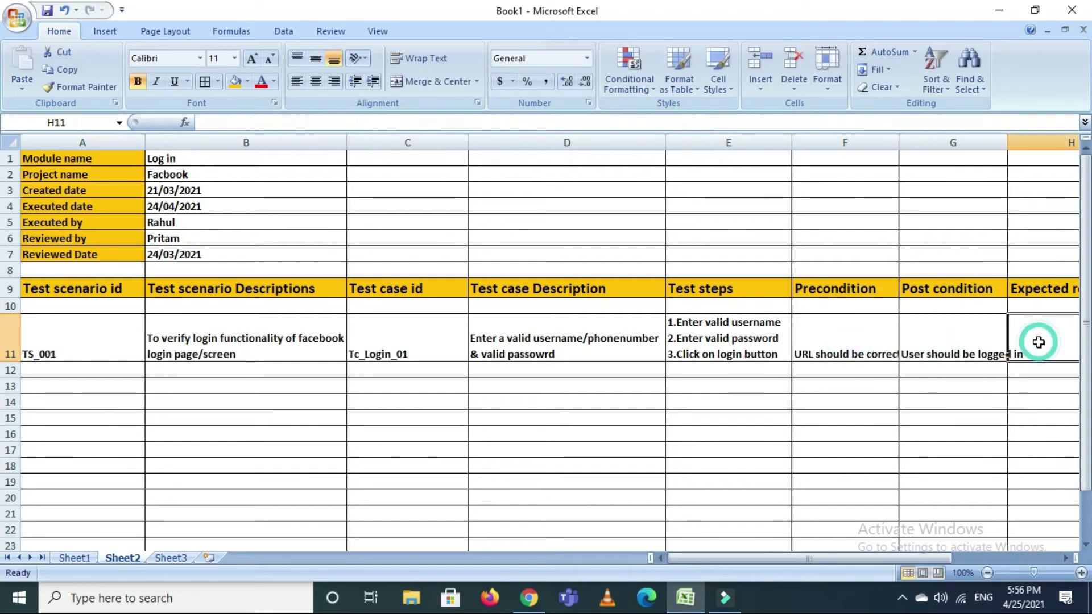
{"action": "key", "text": "Right"}
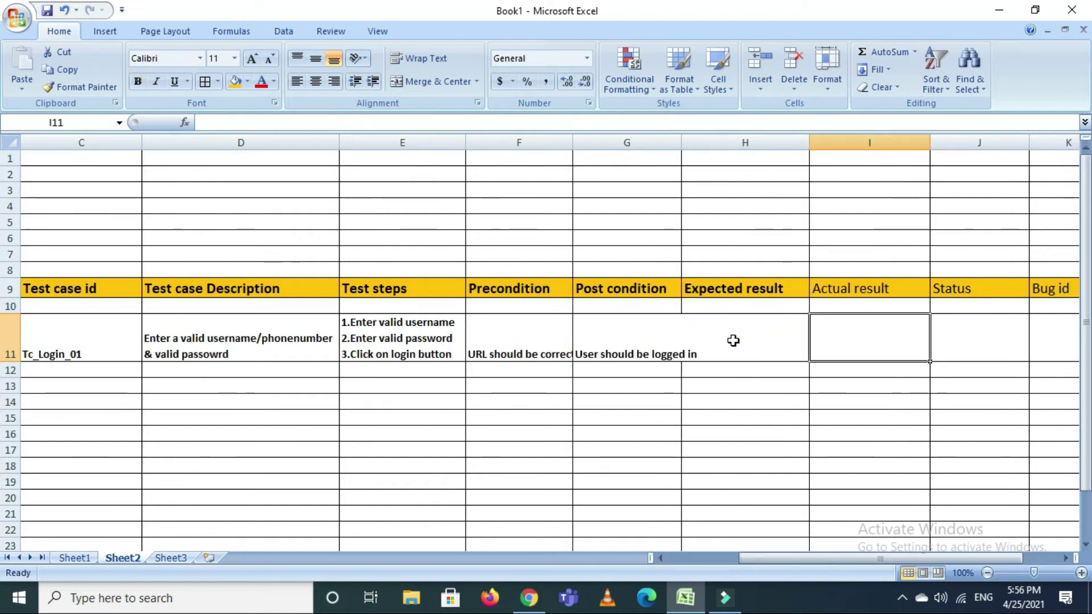
{"action": "left_click", "coordinate": [755, 343]}
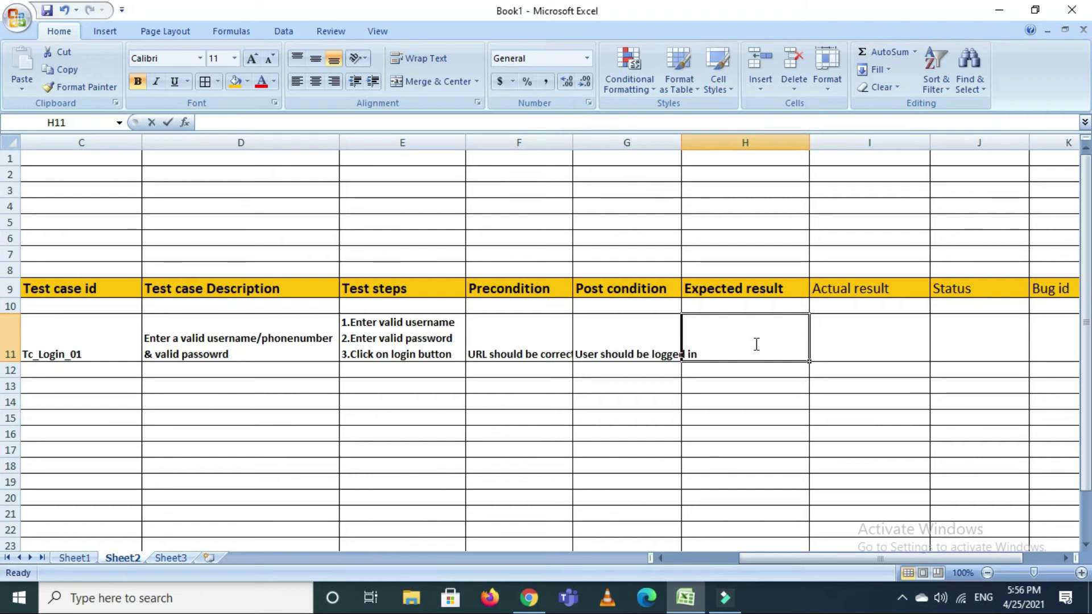
{"action": "type", "text": "Sug"}
{"action": "key", "text": "BackSpace"}
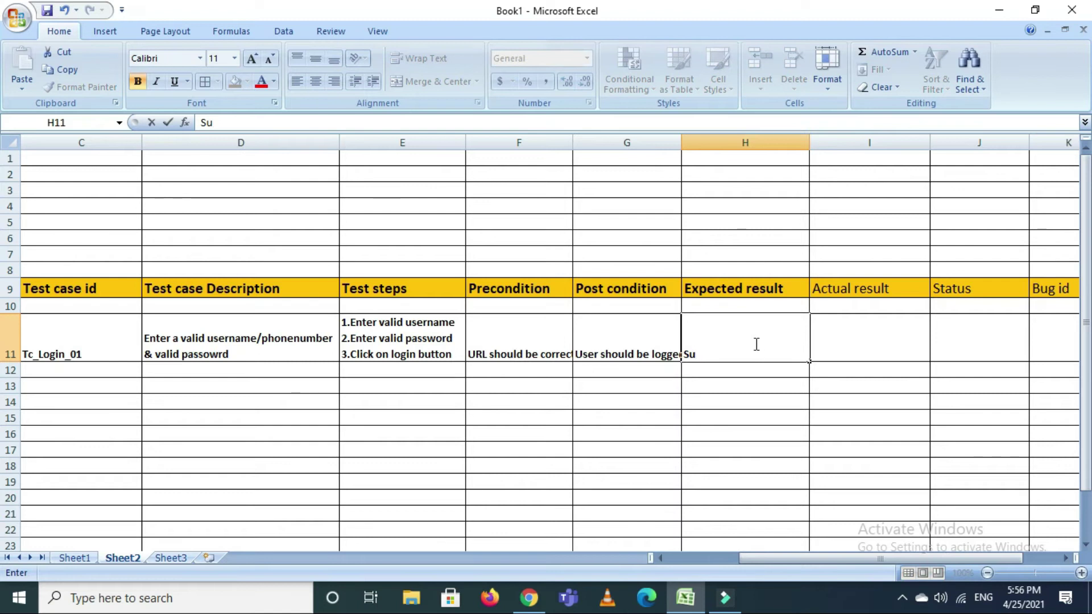
{"action": "type", "text": "cces"}
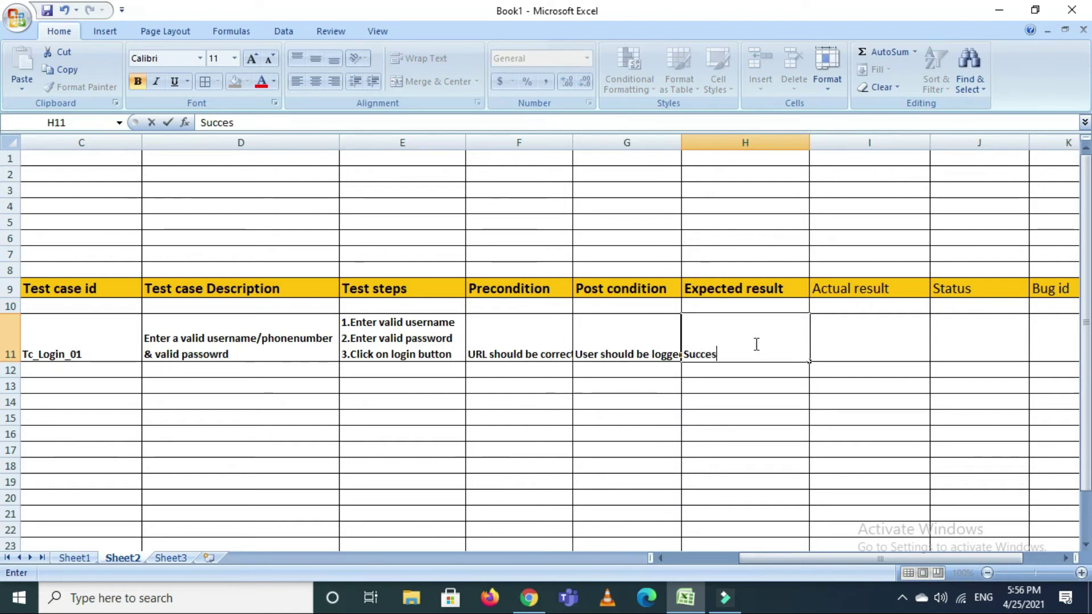
{"action": "type", "text": "fully l"}
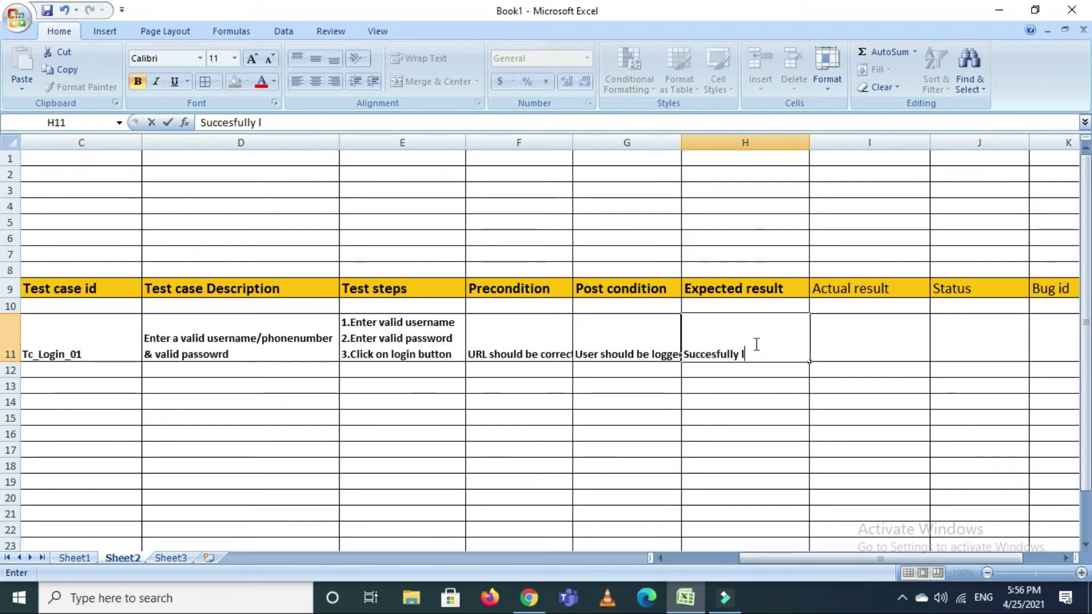
{"action": "type", "text": "ogin"}
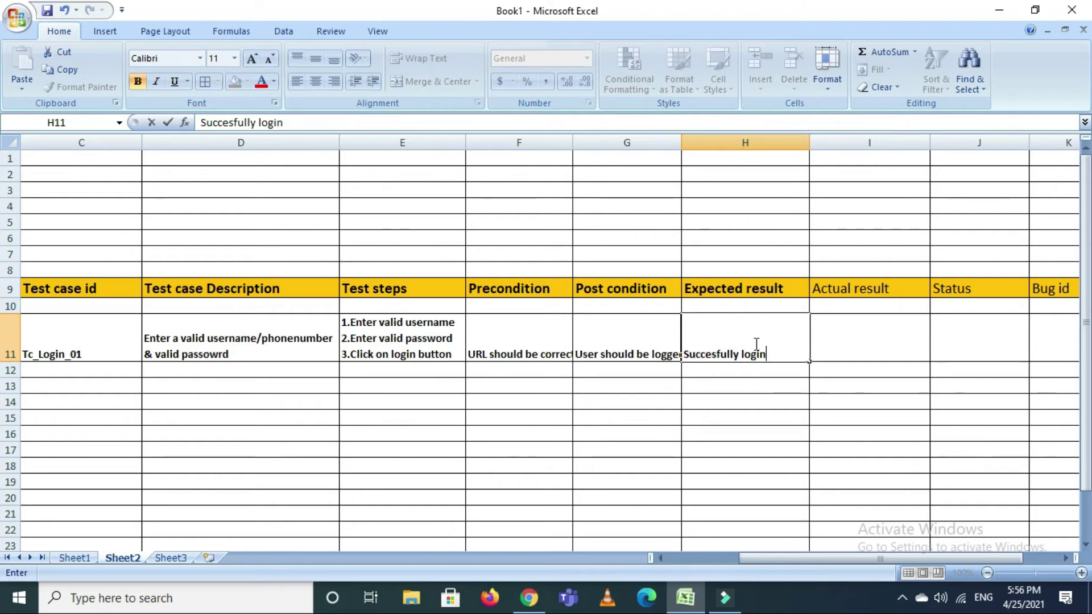
{"action": "left_click", "coordinate": [889, 342]}
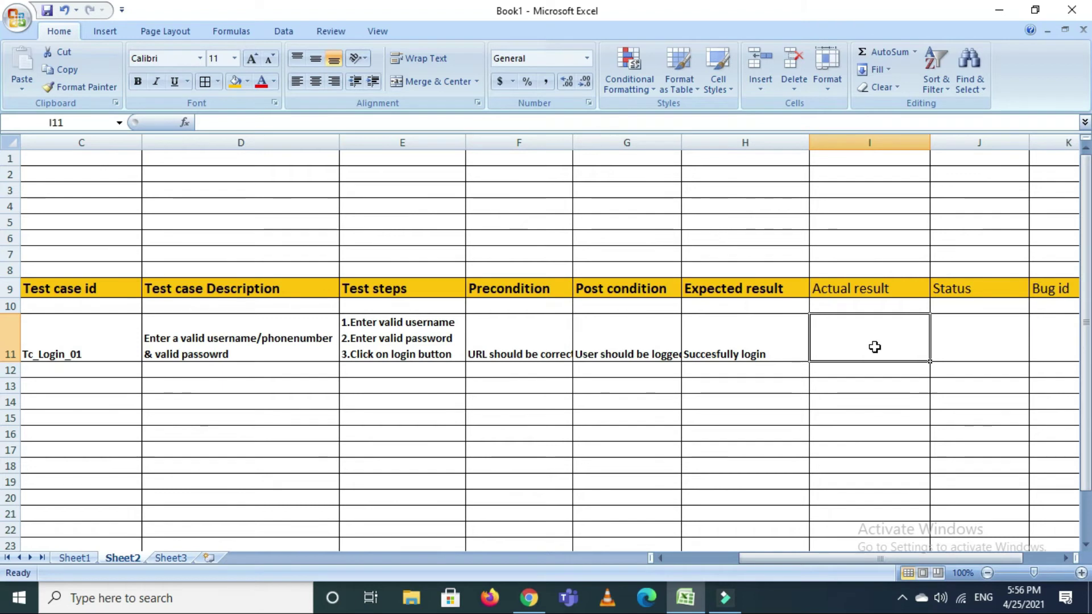
{"action": "type", "text": "Ex"}
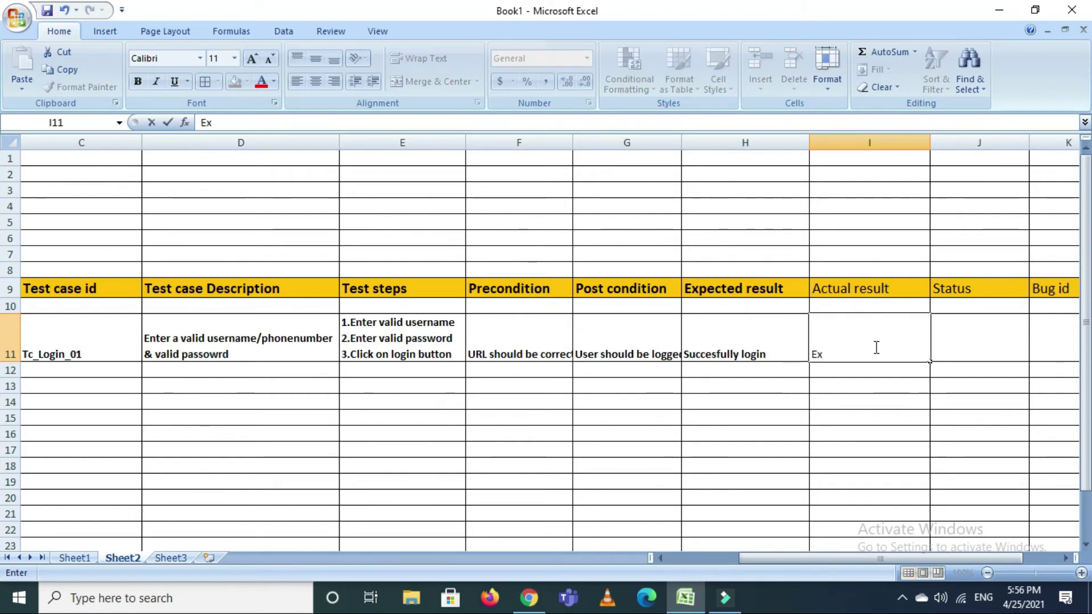
- Bold the Actual result, Status and Bug id headers in columns I to K
{"action": "left_click_drag", "start_coordinate": [788, 557], "coordinate": [817, 558]}
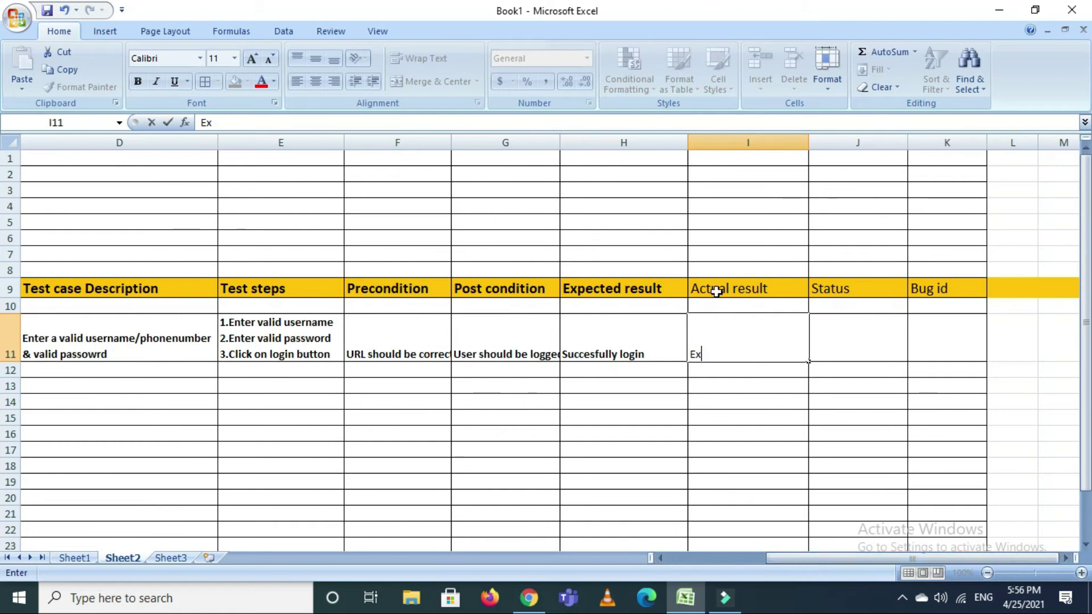
{"action": "left_click_drag", "start_coordinate": [716, 292], "coordinate": [921, 290]}
{"action": "left_click_drag", "start_coordinate": [739, 142], "coordinate": [944, 145]}
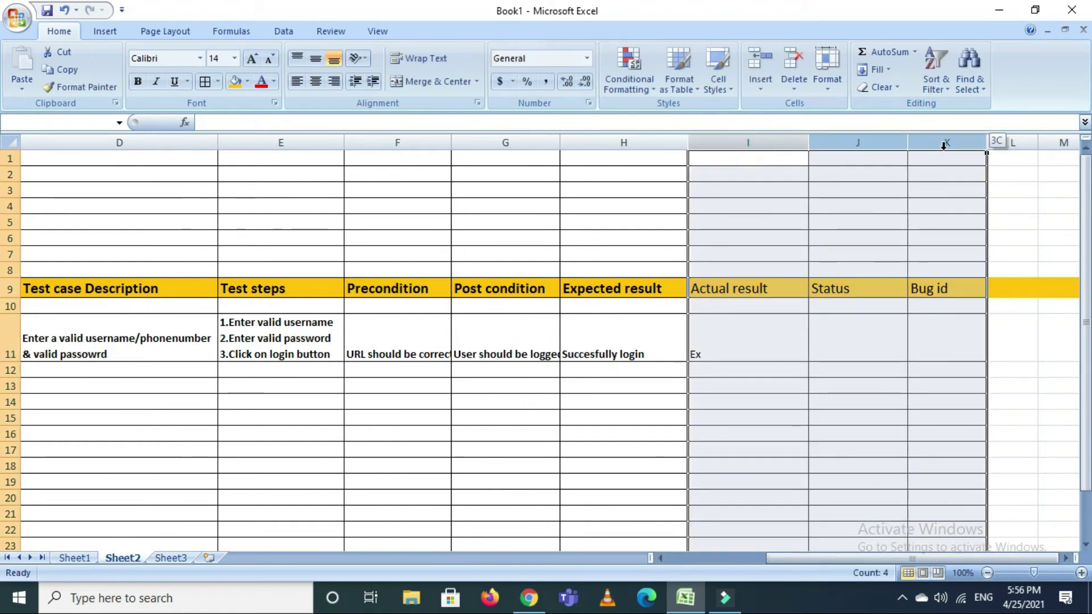
{"action": "left_click", "coordinate": [137, 81]}
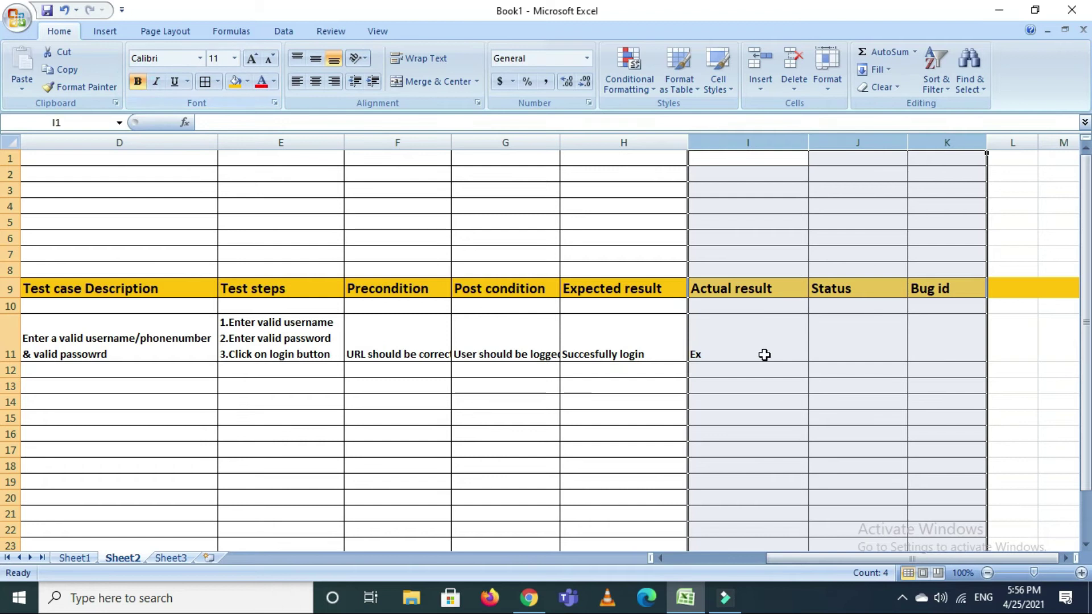
- Fill row 11 with actual result 'Working as expected', status 'Passed' and bug id 'BG01'
{"action": "left_click", "coordinate": [764, 355]}
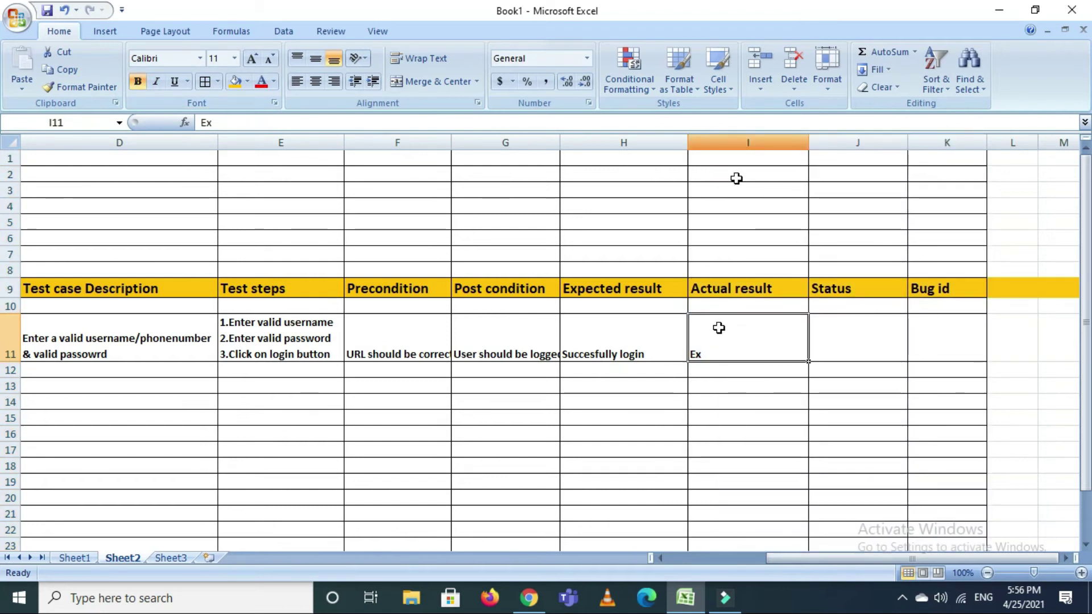
{"action": "double_click", "coordinate": [733, 352]}
{"action": "key", "text": "BackSpace"}
{"action": "type", "text": "Working"}
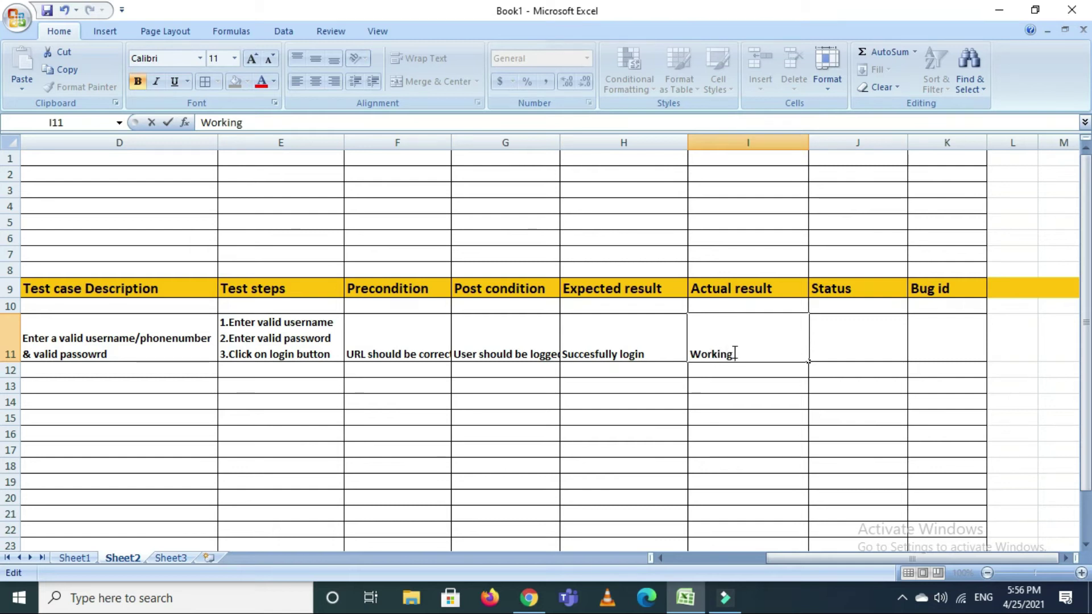
{"action": "type", "text": " as expected"}
{"action": "left_click", "coordinate": [821, 341]}
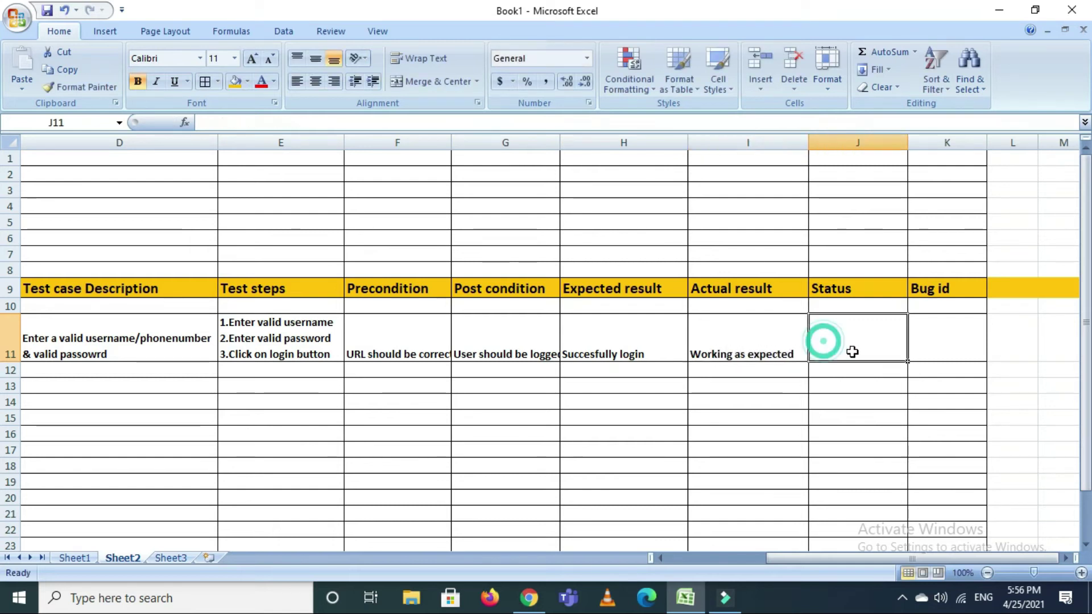
{"action": "type", "text": "P"}
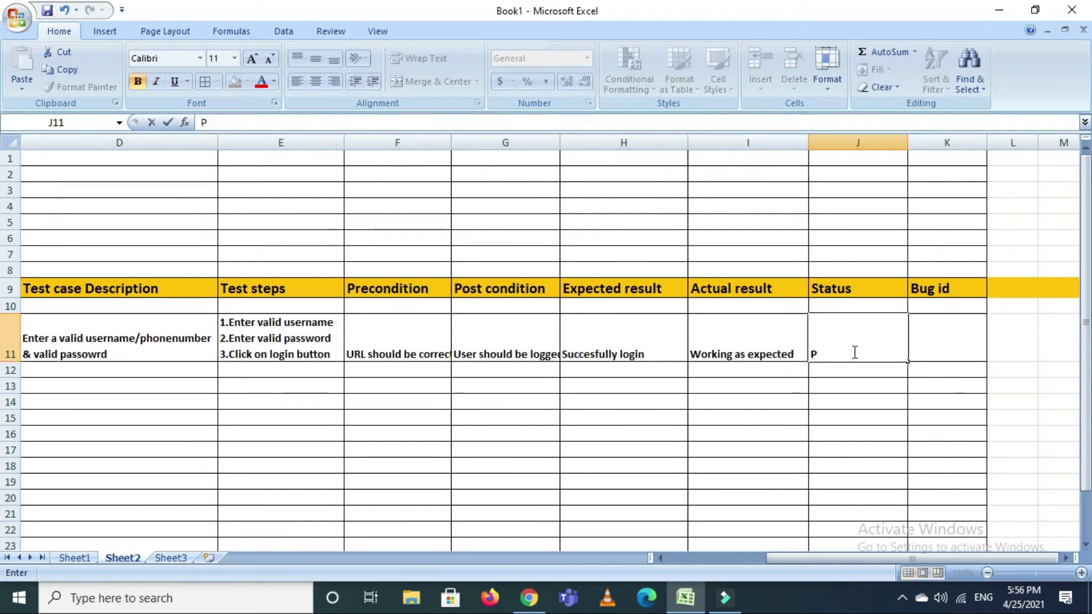
{"action": "type", "text": "assed"}
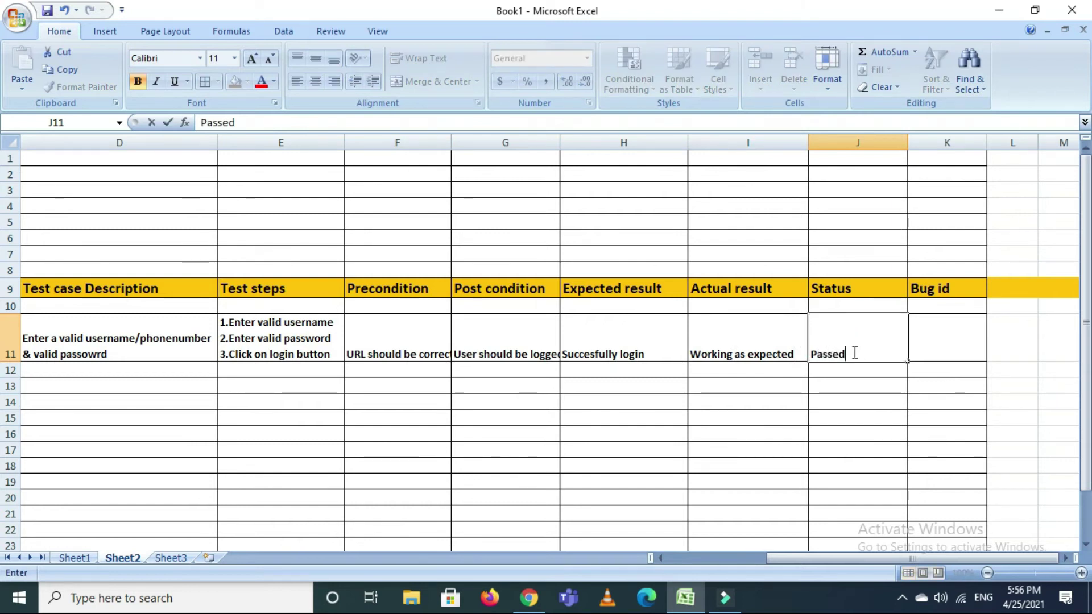
{"action": "left_click", "coordinate": [963, 347]}
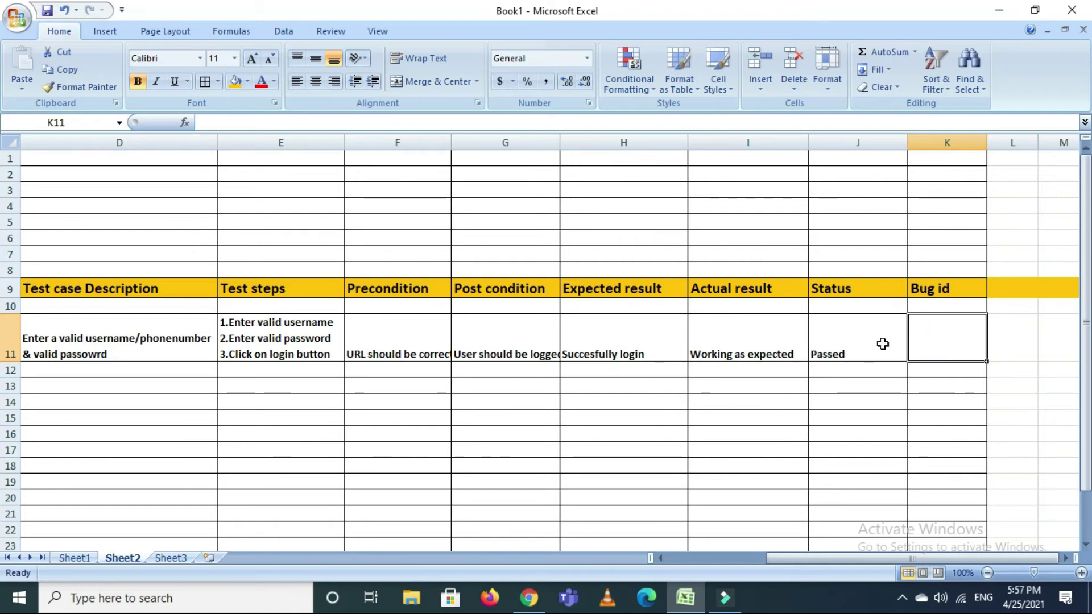
{"action": "double_click", "coordinate": [941, 342]}
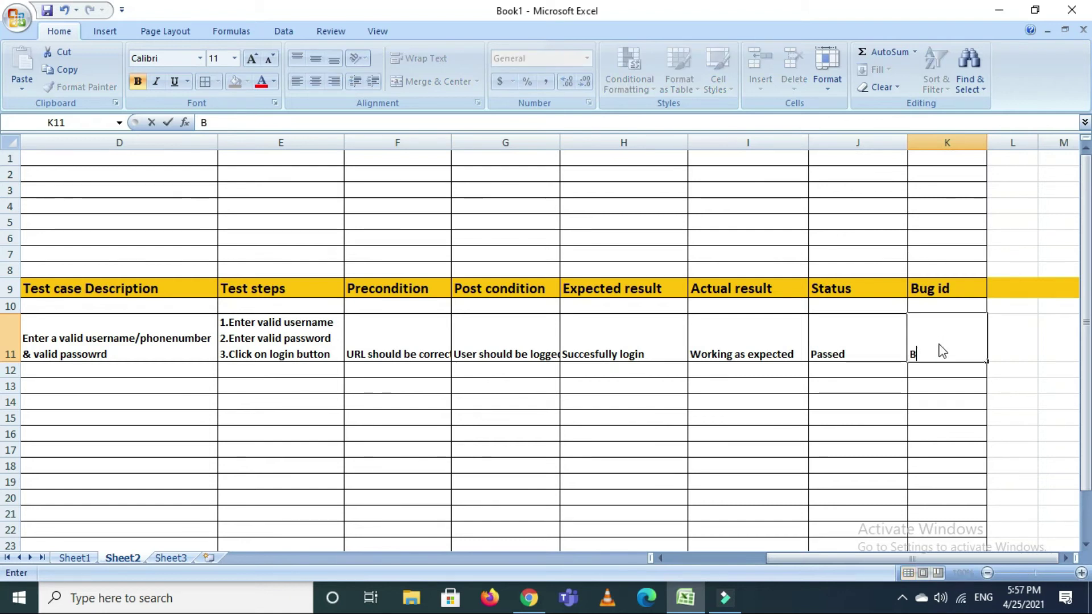
{"action": "type", "text": "BG01"}
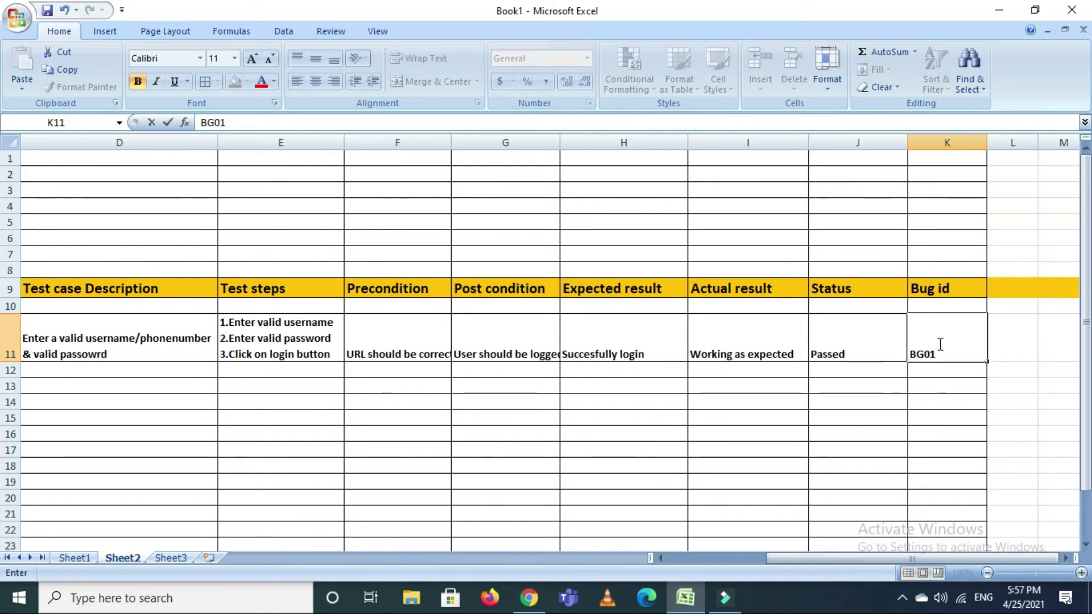
{"action": "left_click", "coordinate": [626, 383]}
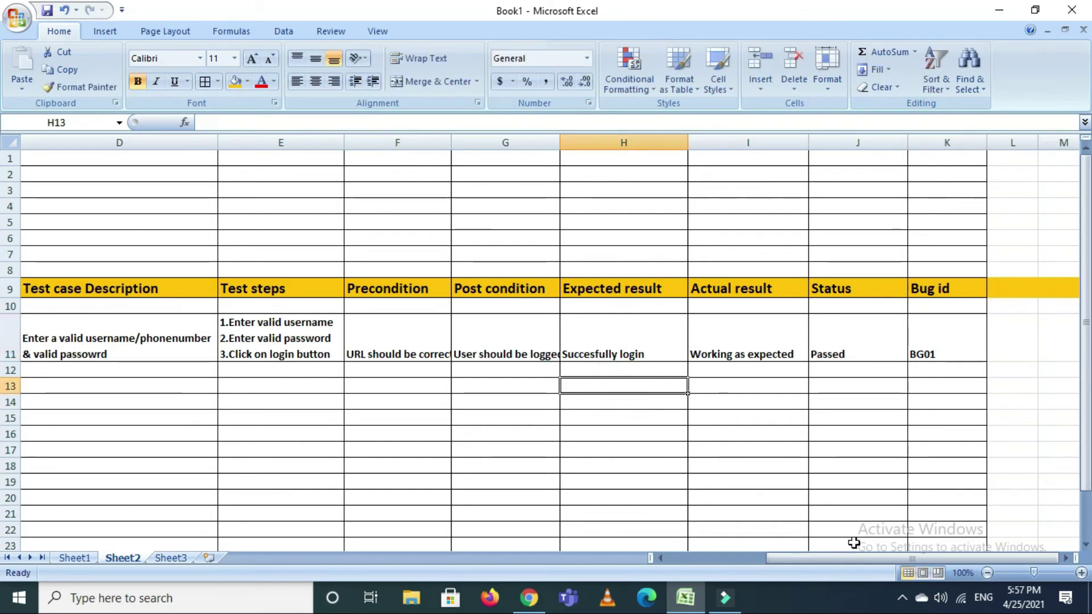
{"action": "left_click_drag", "start_coordinate": [839, 558], "coordinate": [739, 563]}
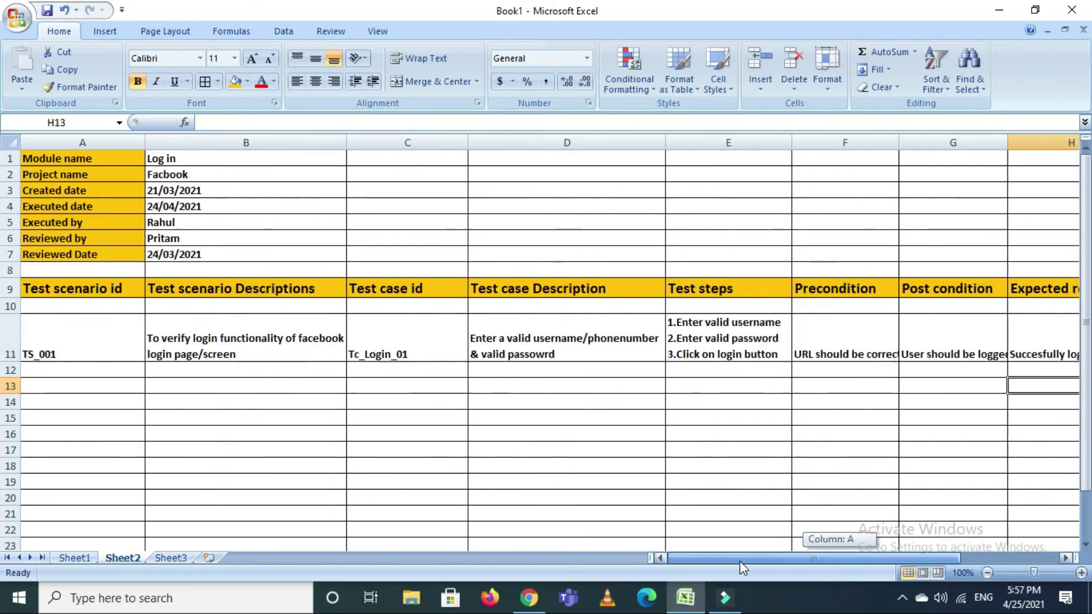
- Copy TS_001 and the scenario description from row 11 into row 12
{"action": "left_click", "coordinate": [252, 380]}
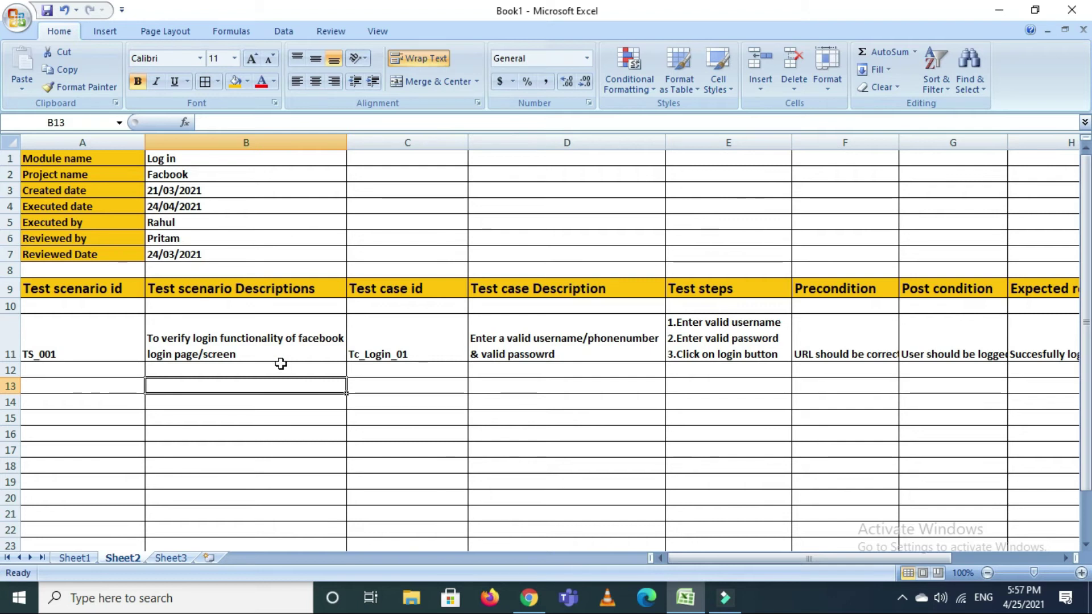
{"action": "left_click", "coordinate": [29, 343]}
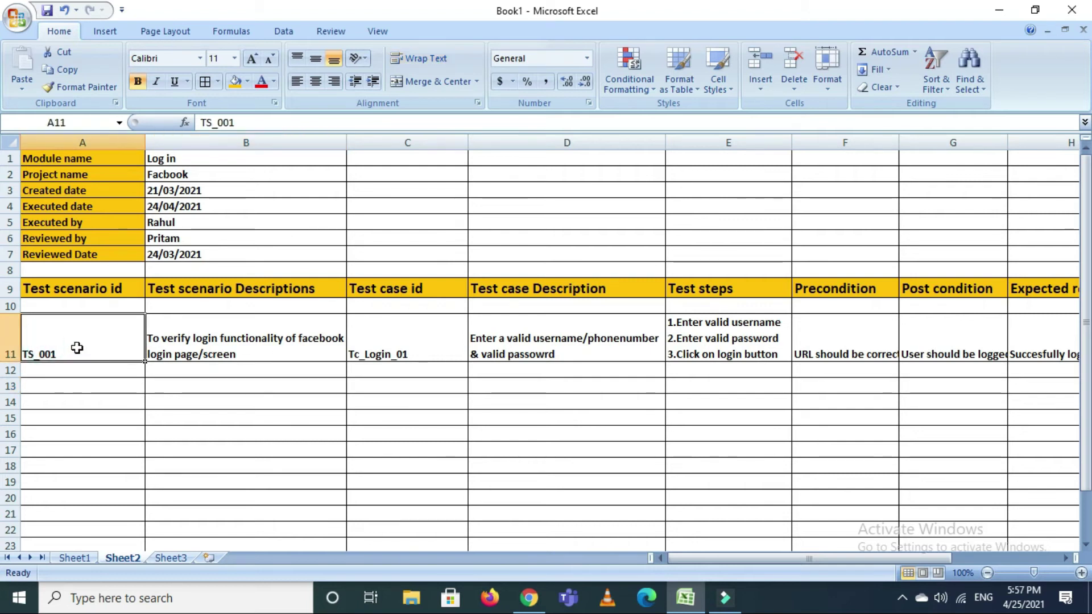
{"action": "left_click_drag", "start_coordinate": [77, 348], "coordinate": [257, 355]}
{"action": "key", "text": "ctrl+c"}
{"action": "left_click", "coordinate": [80, 370]}
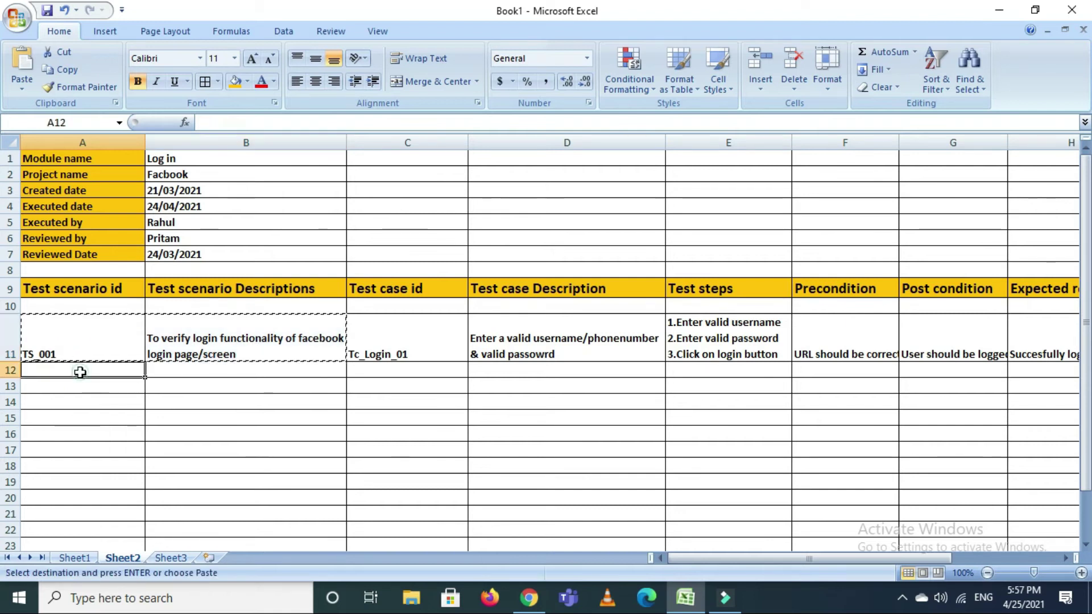
{"action": "key", "text": "ctrl+v"}
- Enter test case id Tc_Login_02 in C12
{"action": "left_click", "coordinate": [390, 386]}
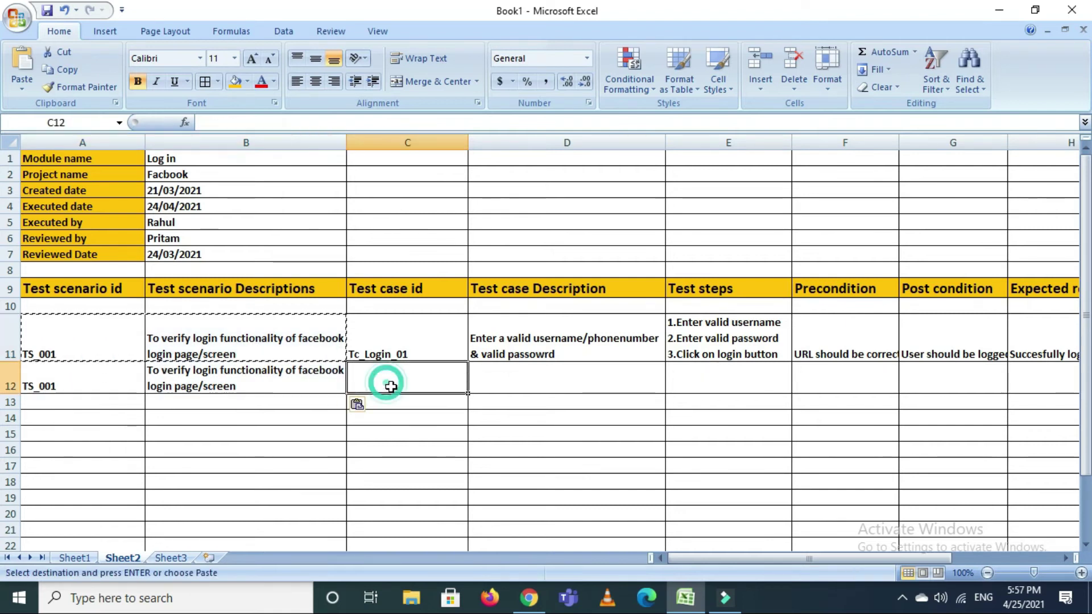
{"action": "type", "text": "Tc_Login_01"}
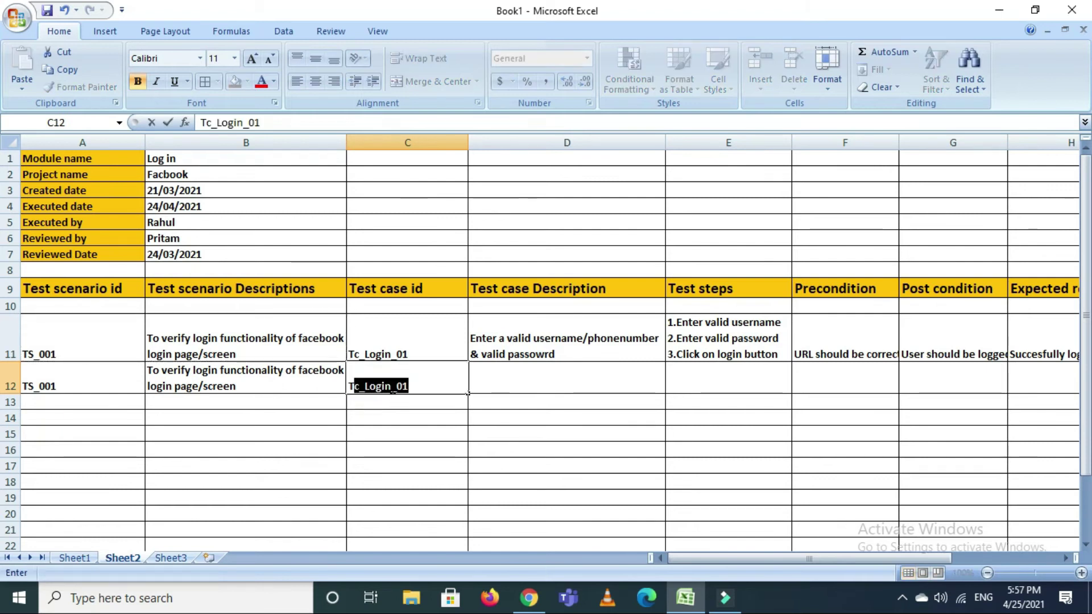
{"action": "left_click", "coordinate": [420, 386]}
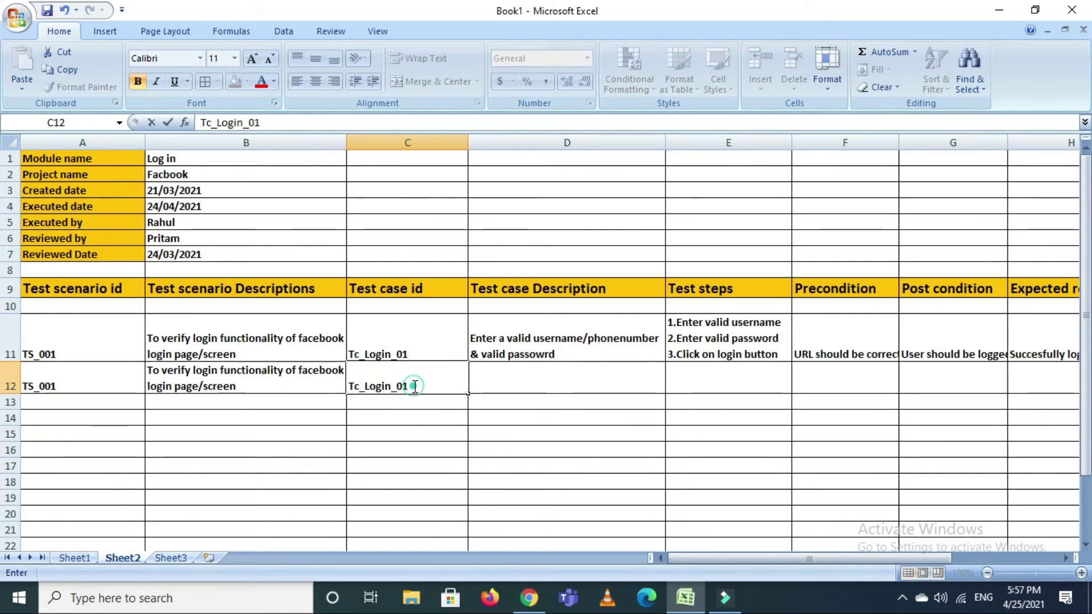
{"action": "key", "text": "BackSpace"}
{"action": "type", "text": "2"}
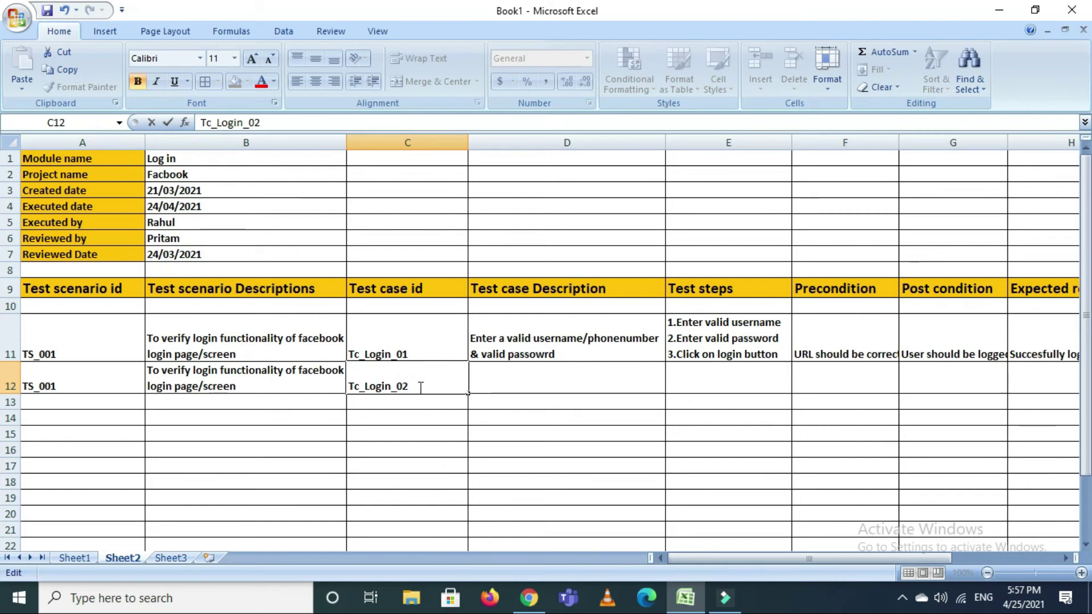
{"action": "left_click", "coordinate": [290, 391]}
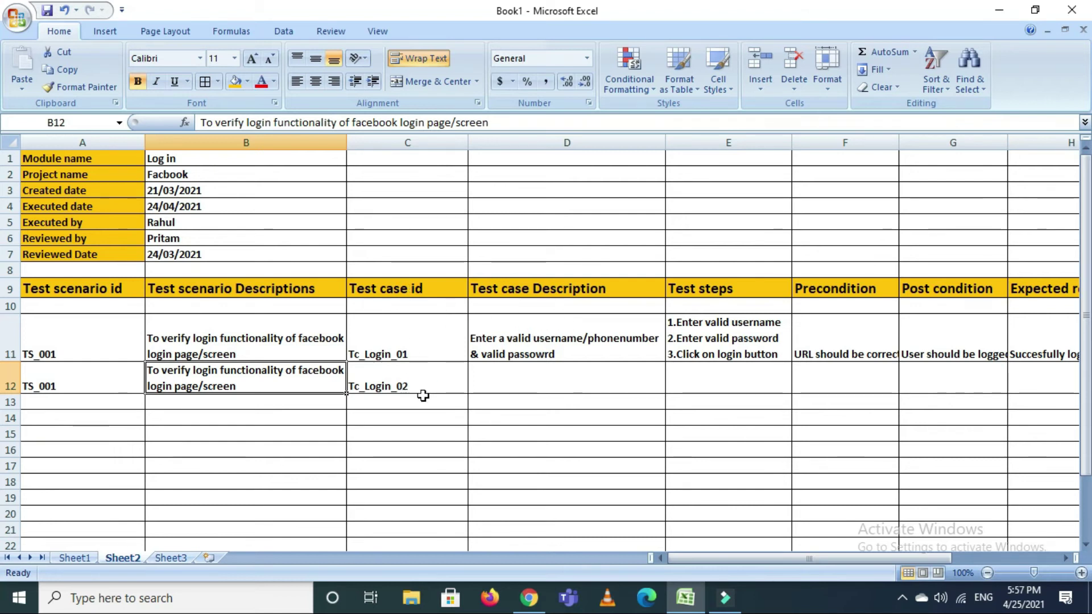
{"action": "left_click", "coordinate": [524, 382]}
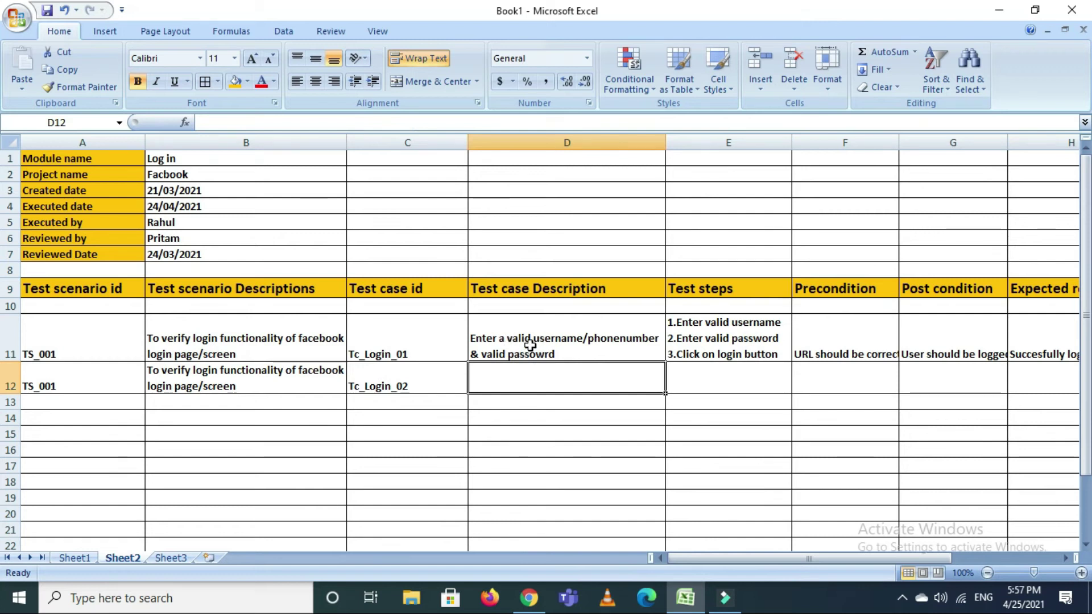
- Copy the description into D12 and reword it for the invalid-username case
{"action": "left_click", "coordinate": [530, 345]}
{"action": "key", "text": "ctrl+c"}
{"action": "left_click", "coordinate": [522, 377]}
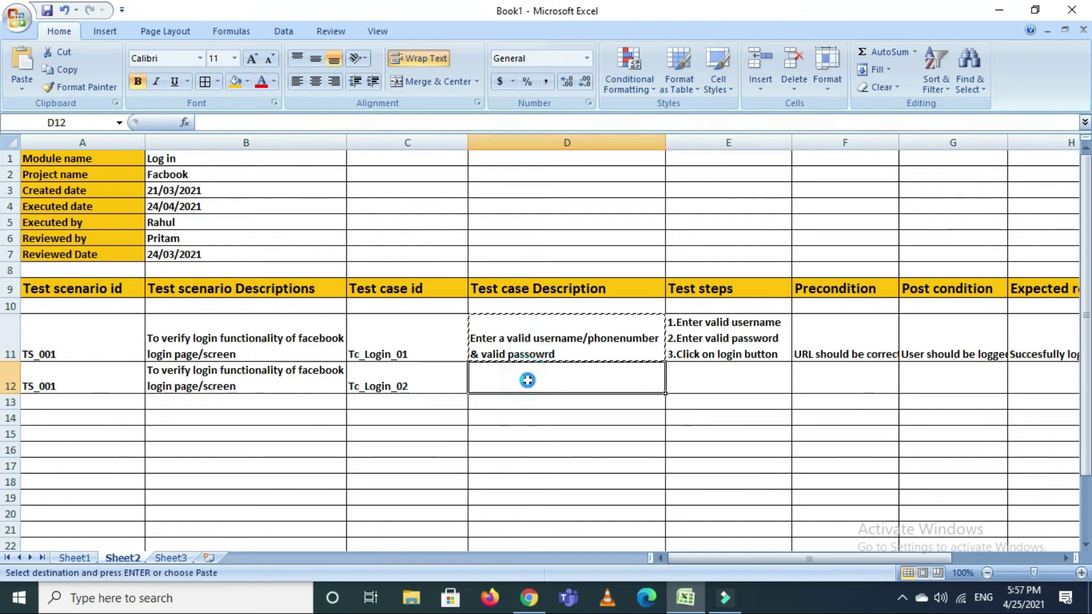
{"action": "key", "text": "ctrl+v"}
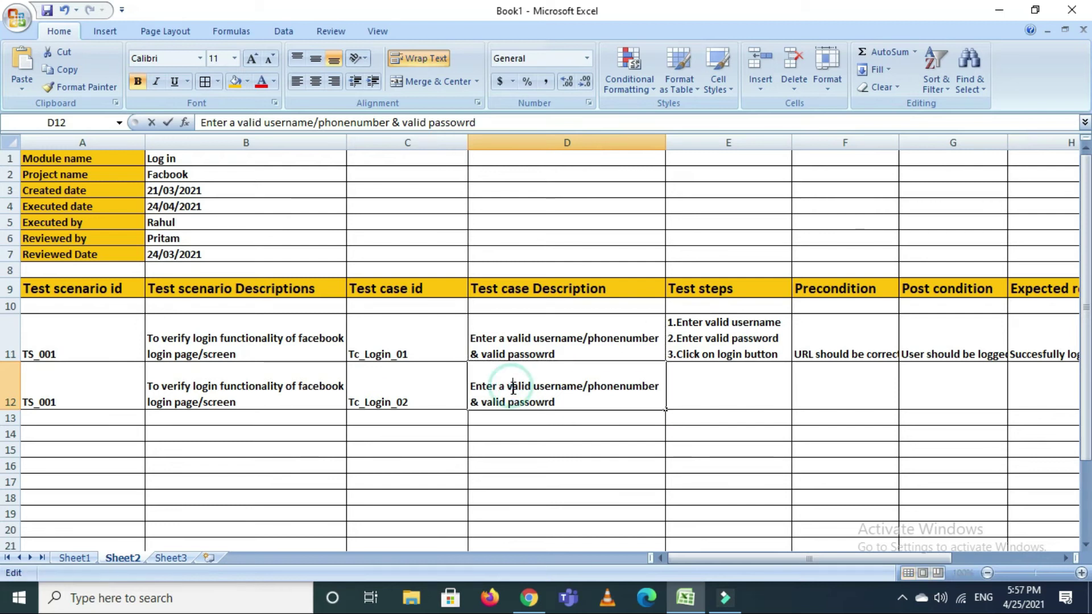
{"action": "double_click", "coordinate": [512, 387]}
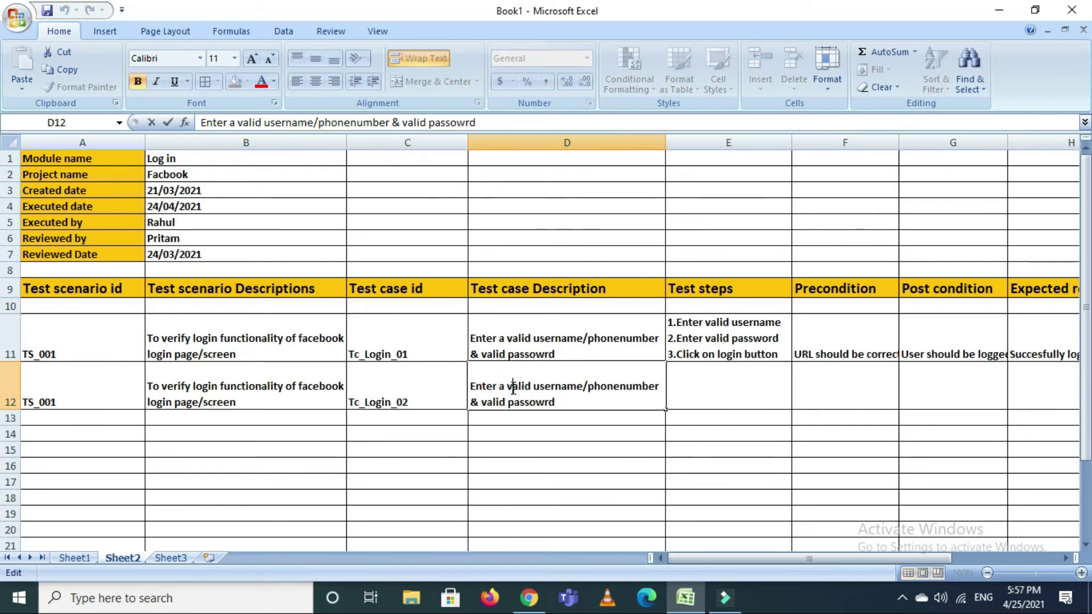
{"action": "type", "text": "In"}
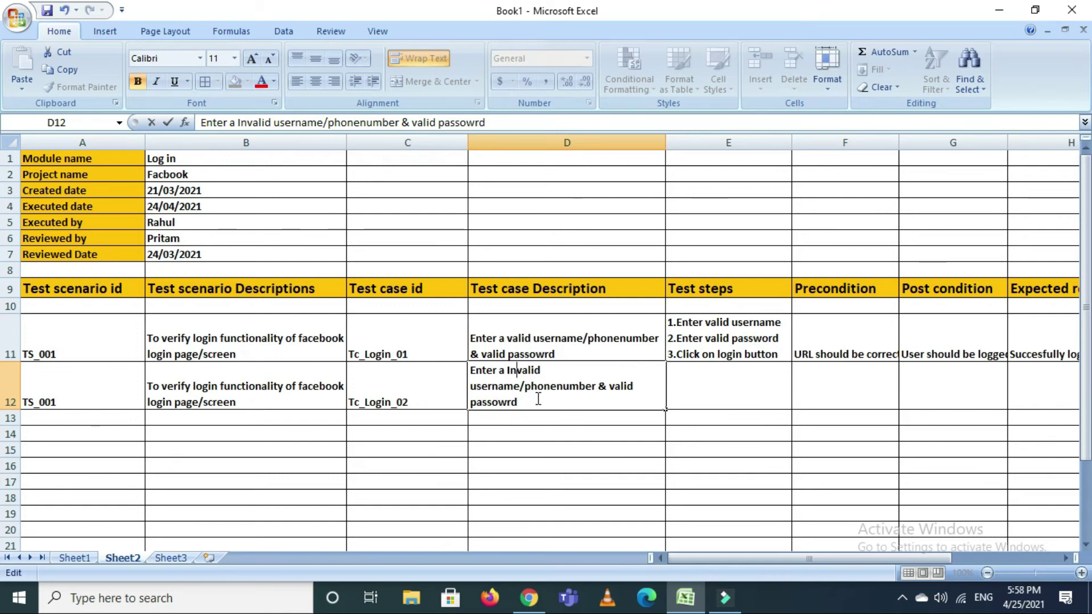
{"action": "left_click", "coordinate": [543, 425]}
{"action": "left_click", "coordinate": [573, 383]}
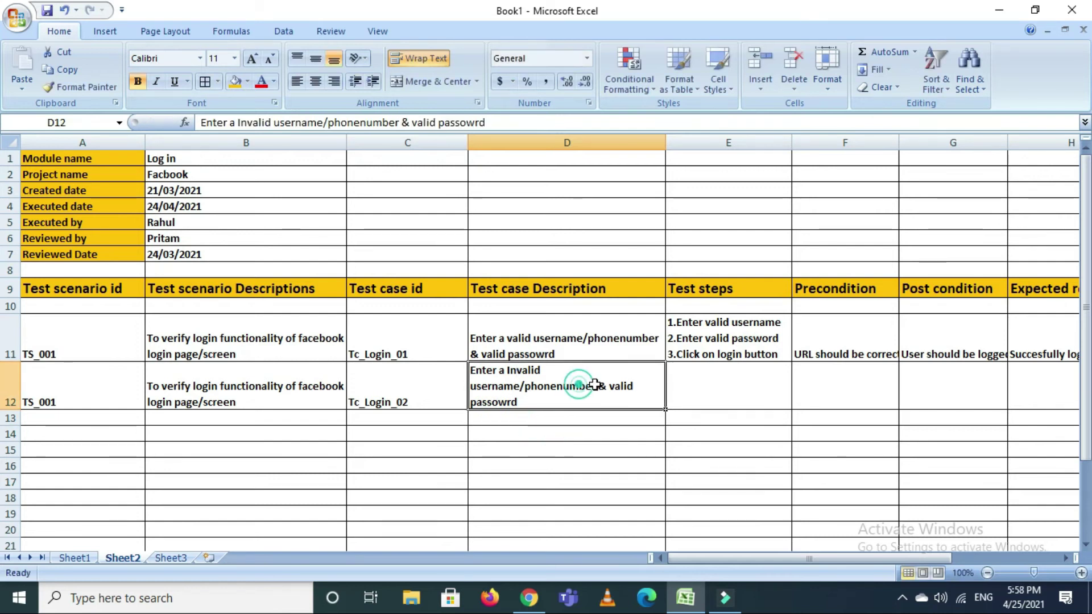
- Copy the three test steps and 'URL should be correct' precondition into E12 and F12
{"action": "left_click", "coordinate": [708, 340]}
{"action": "key", "text": "ctrl+c"}
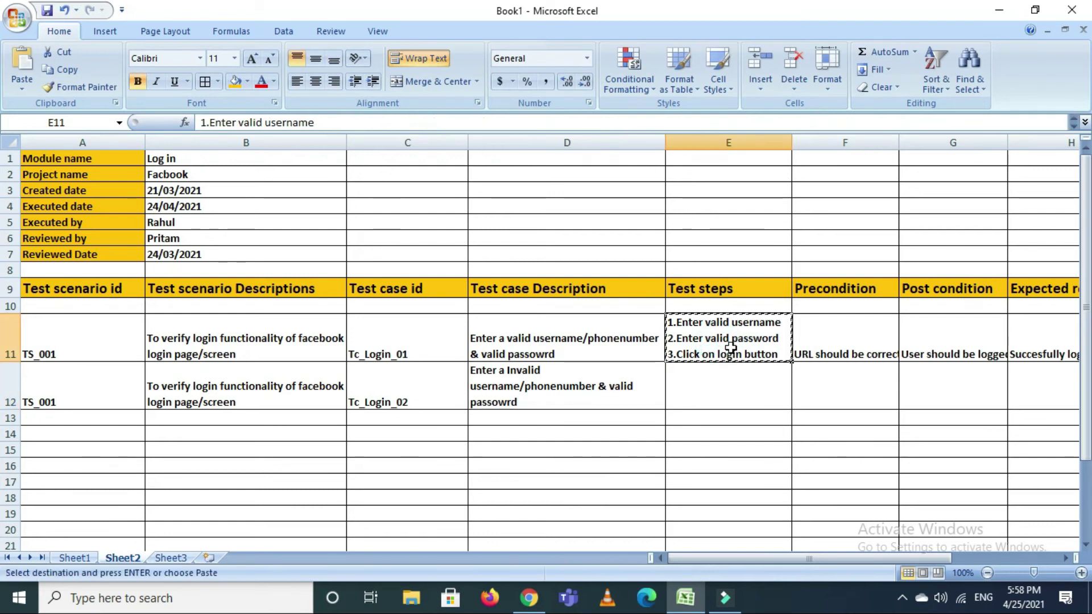
{"action": "left_click", "coordinate": [704, 382]}
{"action": "key", "text": "ctrl+v"}
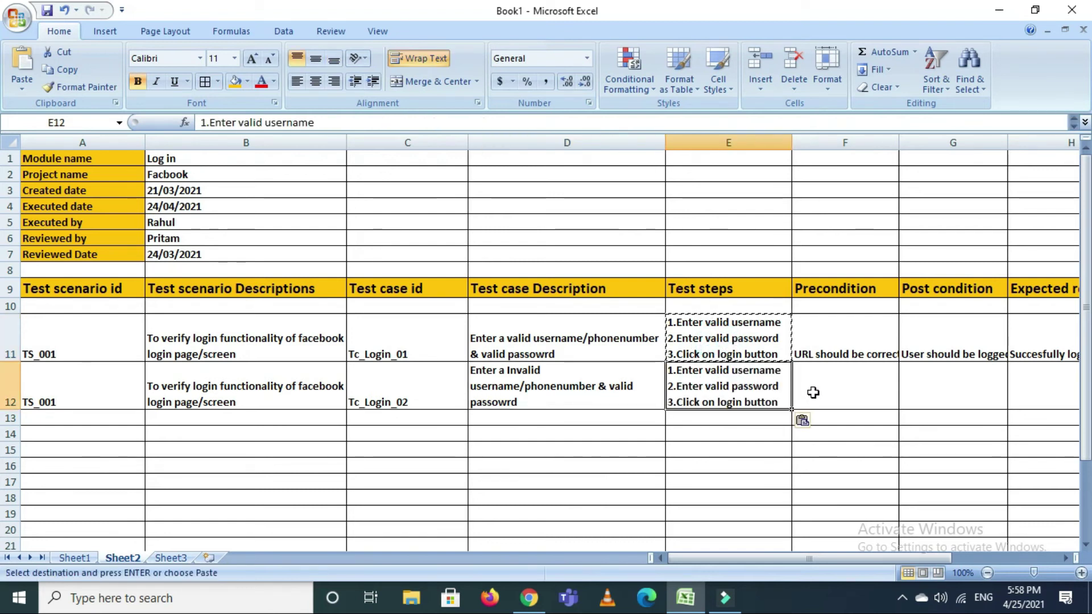
{"action": "left_click", "coordinate": [840, 339]}
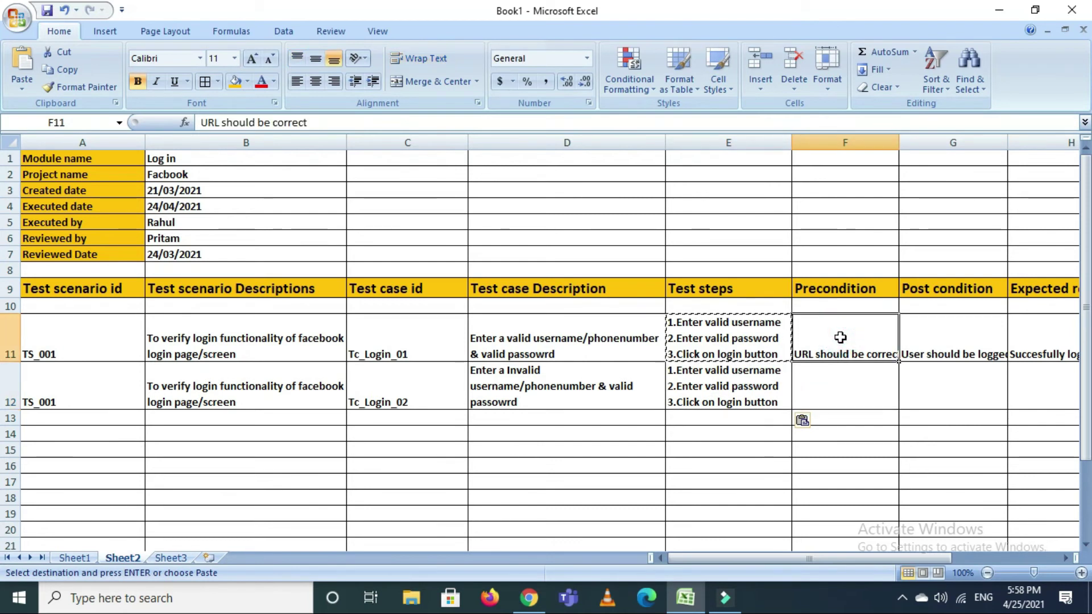
{"action": "key", "text": "ctrl+c"}
{"action": "left_click", "coordinate": [829, 393]}
{"action": "key", "text": "ctrl+v"}
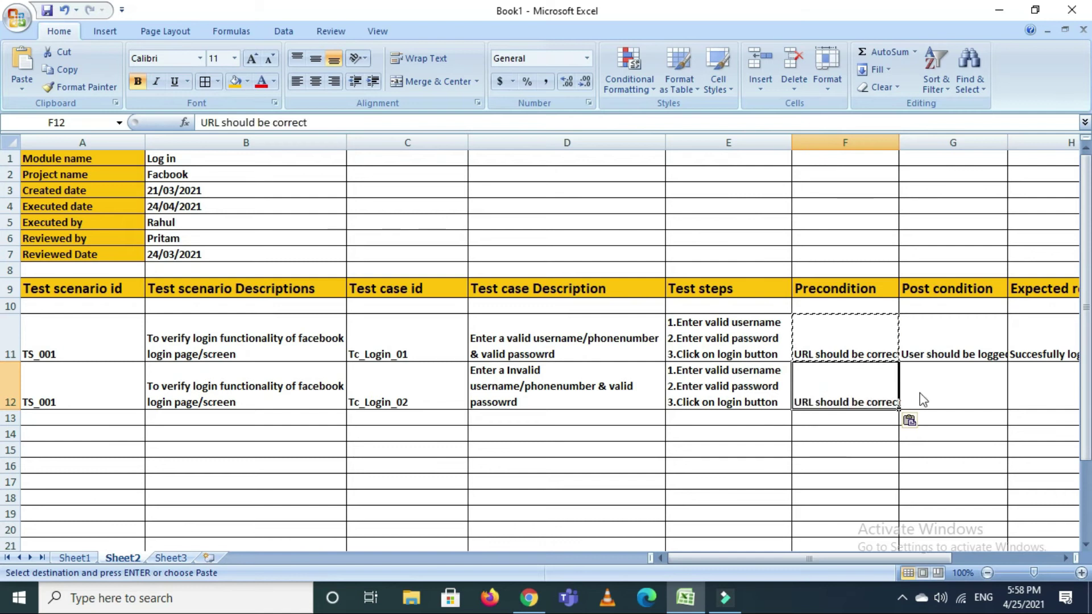
- Copy the G11 post condition into G12
{"action": "left_click", "coordinate": [933, 379]}
{"action": "left_click", "coordinate": [934, 347]}
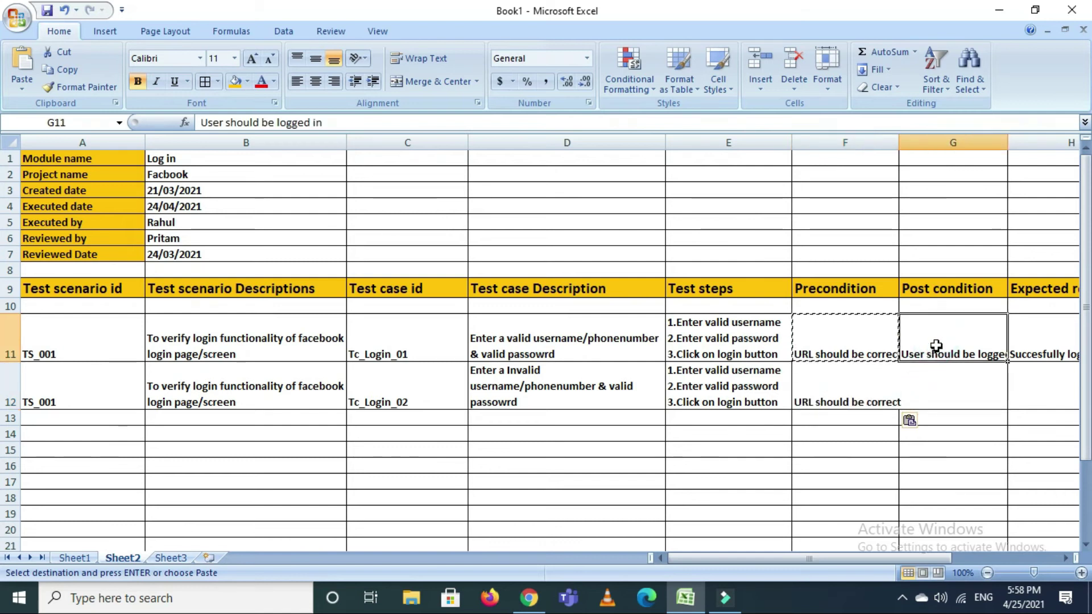
{"action": "left_click", "coordinate": [849, 396]}
{"action": "left_click", "coordinate": [935, 341]}
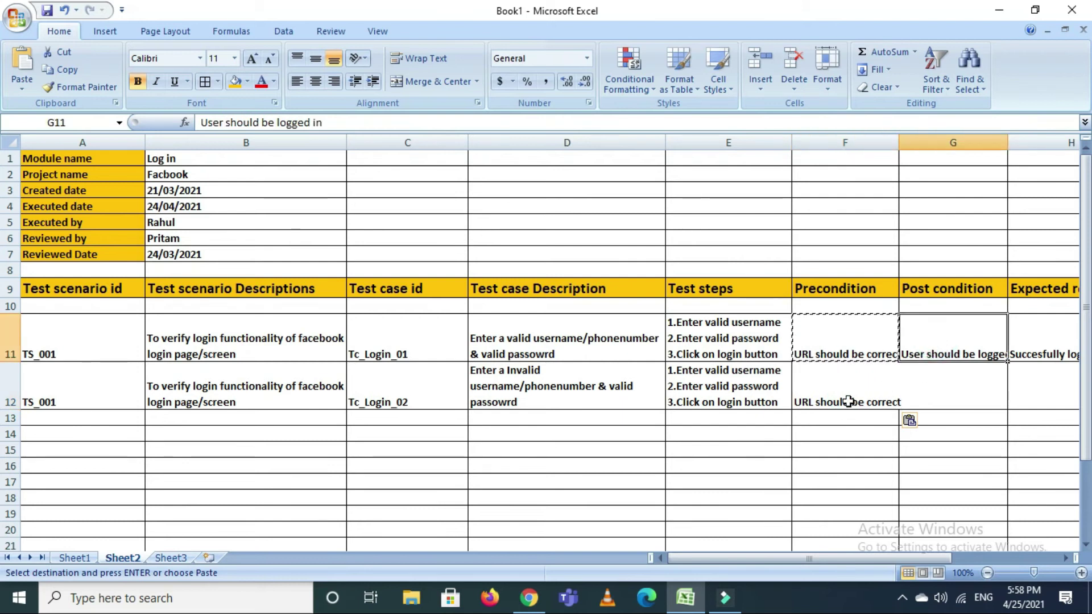
{"action": "key", "text": "ctrl+c"}
{"action": "left_click", "coordinate": [941, 396]}
{"action": "key", "text": "ctrl+v"}
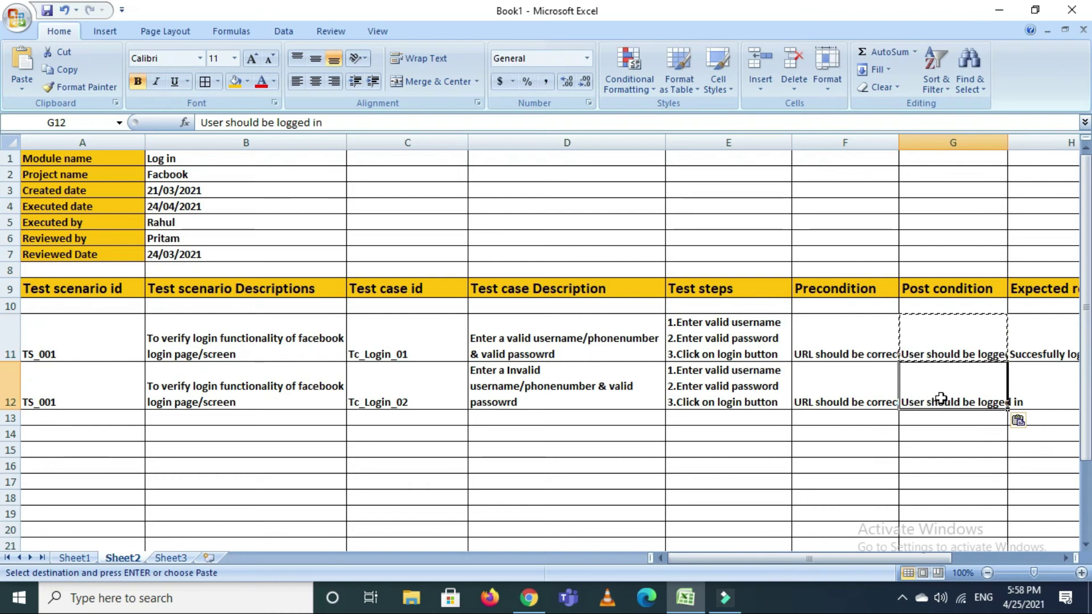
{"action": "double_click", "coordinate": [940, 398]}
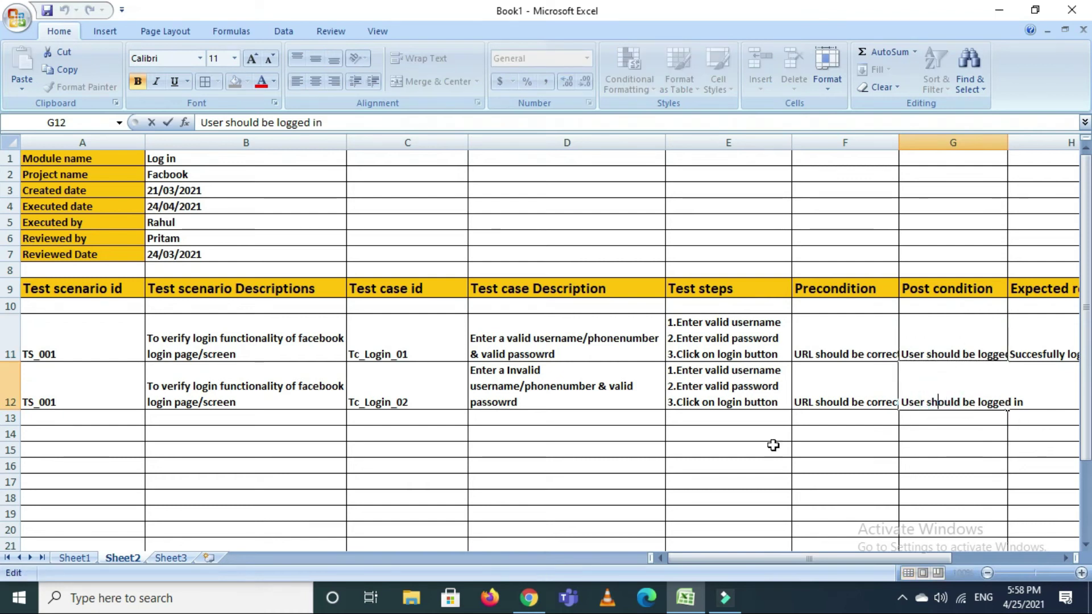
- Widen column G and change G12 to 'User should not be logged in'
{"action": "left_click_drag", "start_coordinate": [754, 560], "coordinate": [783, 558]}
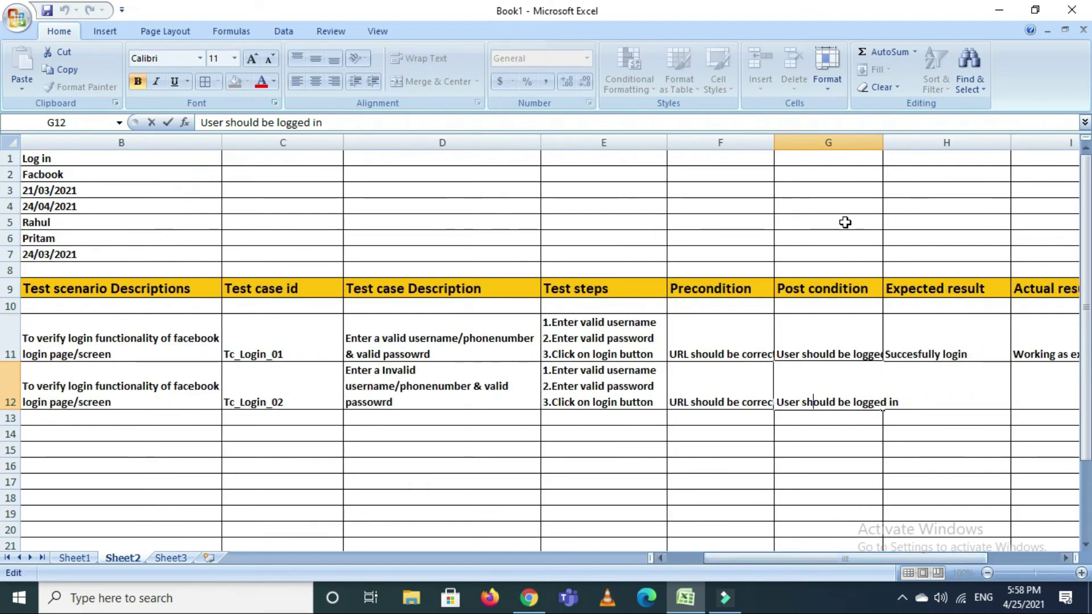
{"action": "left_click", "coordinate": [885, 143]}
{"action": "left_click_drag", "start_coordinate": [884, 145], "coordinate": [927, 160]}
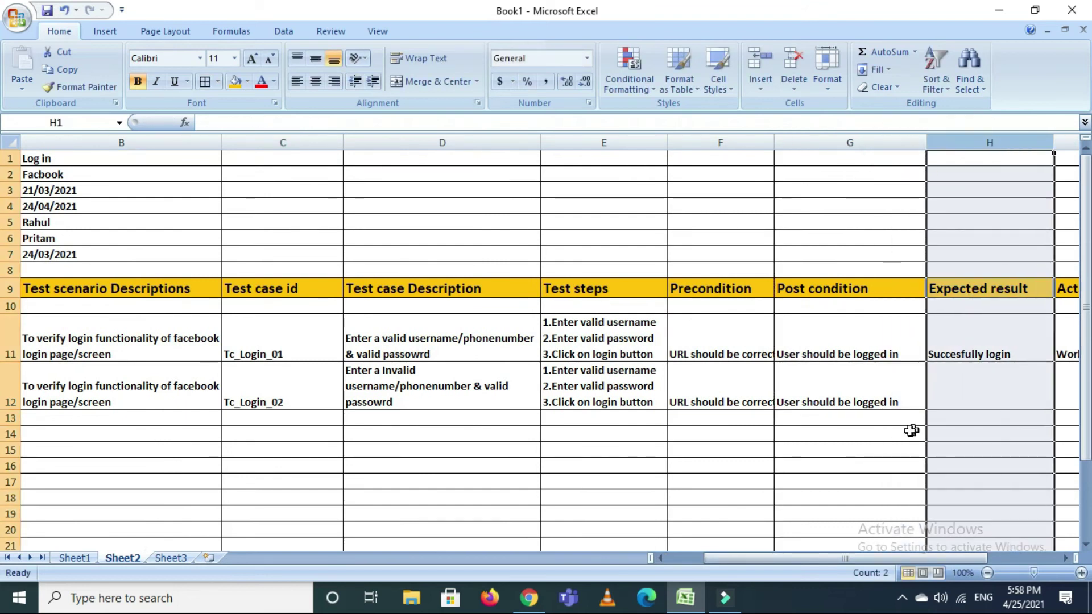
{"action": "double_click", "coordinate": [879, 398]}
{"action": "left_click", "coordinate": [832, 405]}
{"action": "type", "text": "n"}
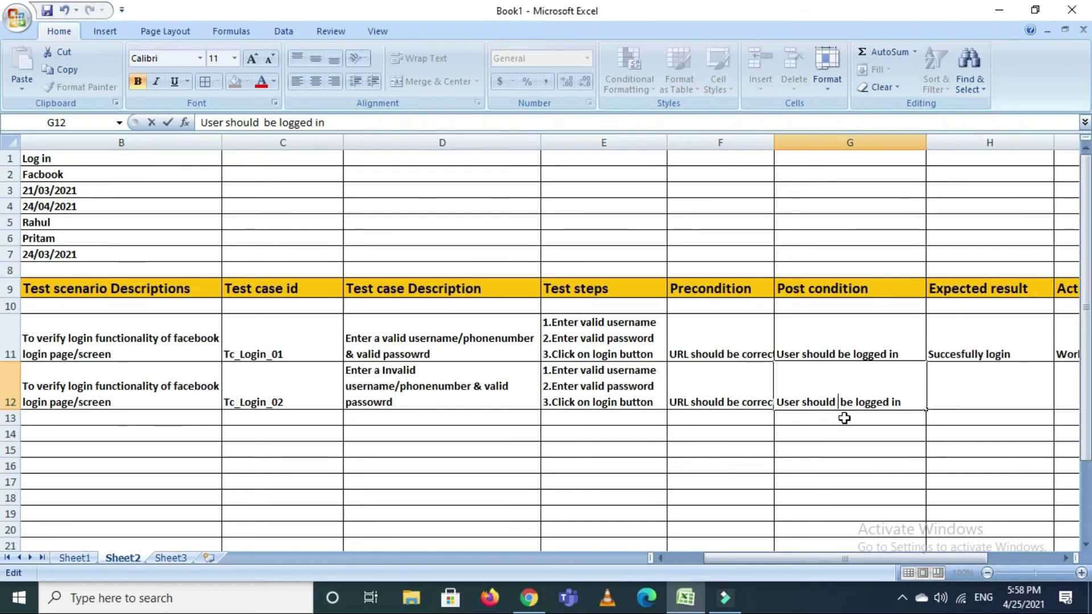
{"action": "type", "text": "pot"}
{"action": "key", "text": "BackSpace"}
{"action": "key", "text": "BackSpace"}
{"action": "key", "text": "BackSpace"}
{"action": "type", "text": "ot"}
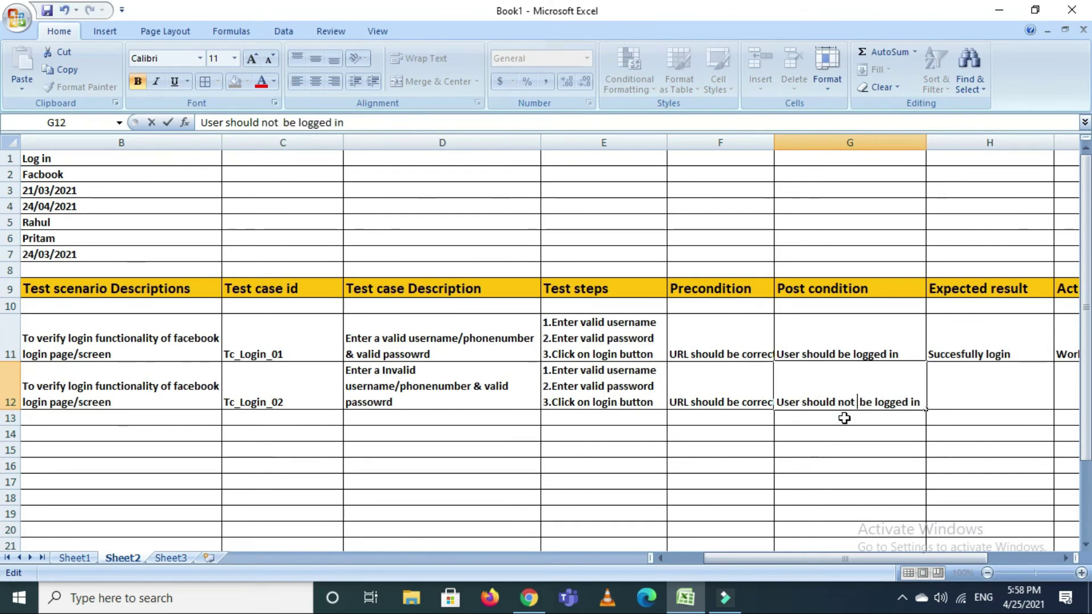
{"action": "left_click", "coordinate": [749, 419]}
{"action": "left_click", "coordinate": [837, 387]}
- Copy 'Succesfully login' from H11 into H12 to rework it
{"action": "left_click", "coordinate": [948, 404]}
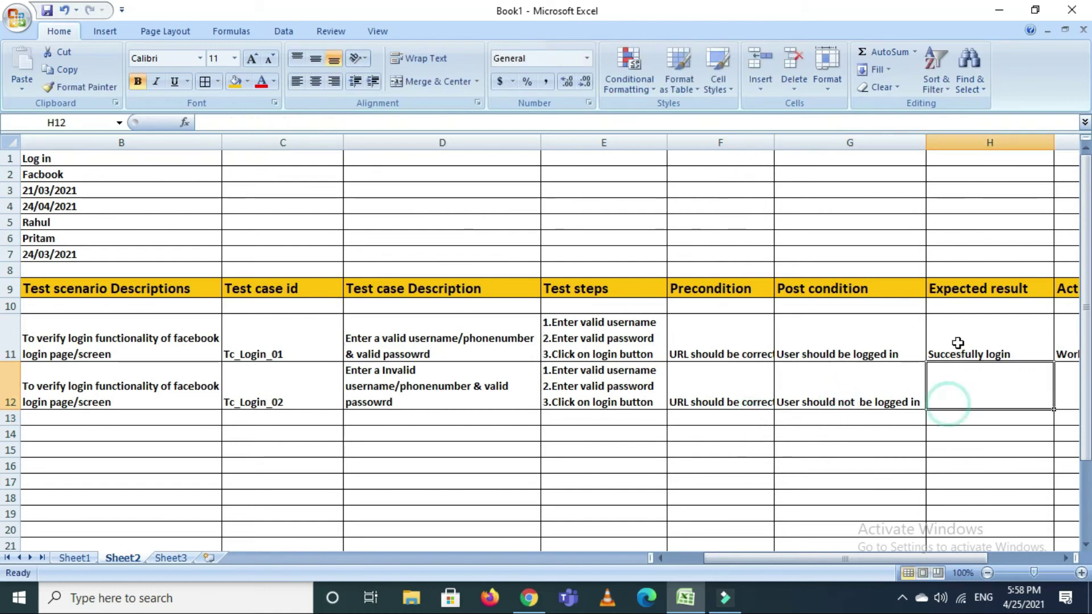
{"action": "left_click", "coordinate": [971, 338]}
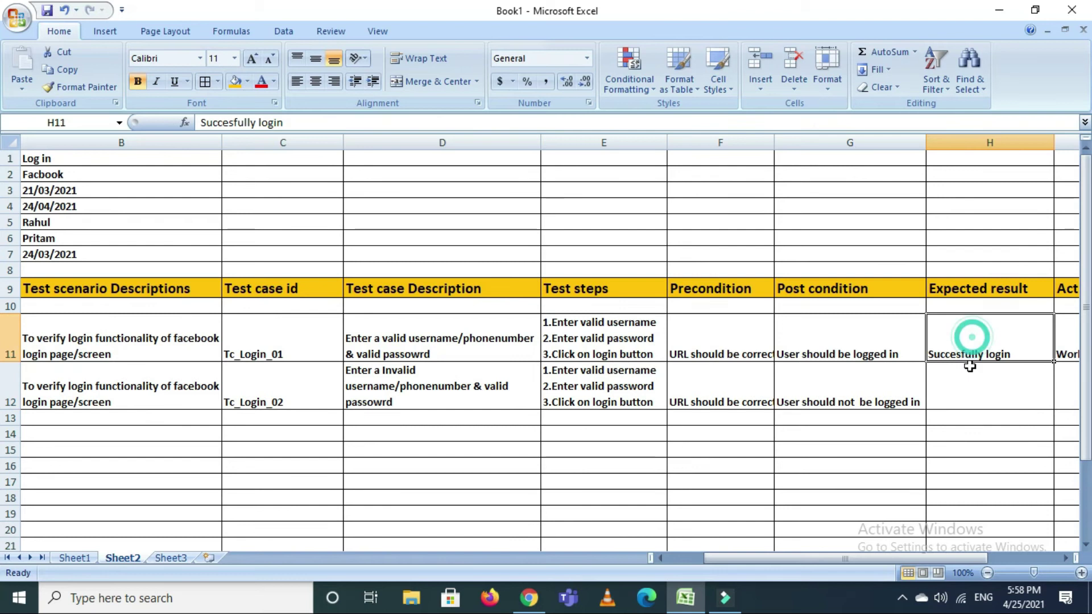
{"action": "key", "text": "ctrl+c"}
{"action": "left_click", "coordinate": [965, 388]}
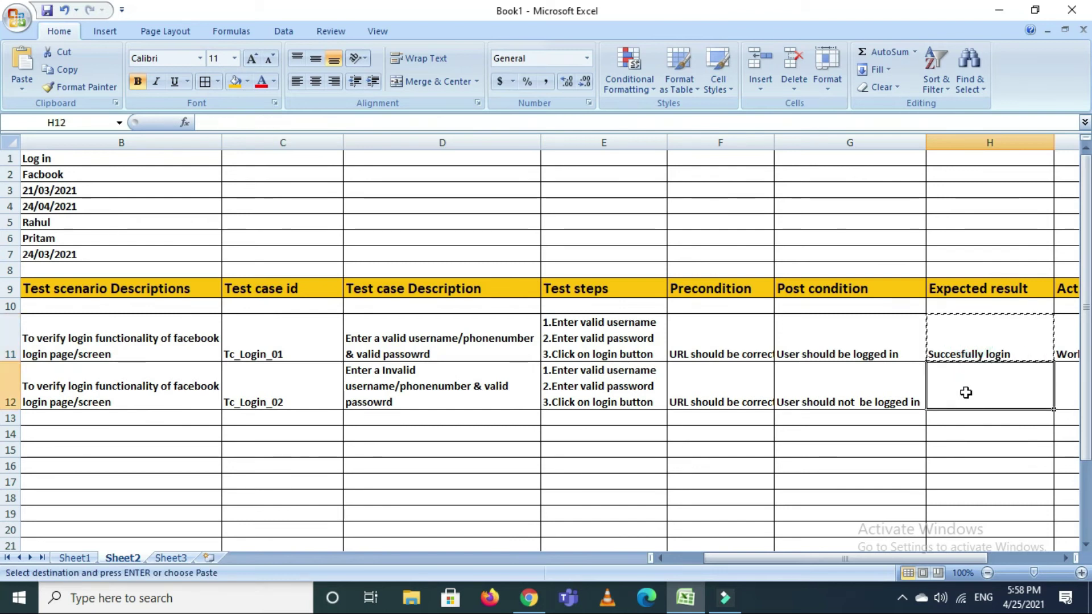
{"action": "key", "text": "ctrl+v"}
{"action": "double_click", "coordinate": [969, 402]}
{"action": "left_click", "coordinate": [934, 402]}
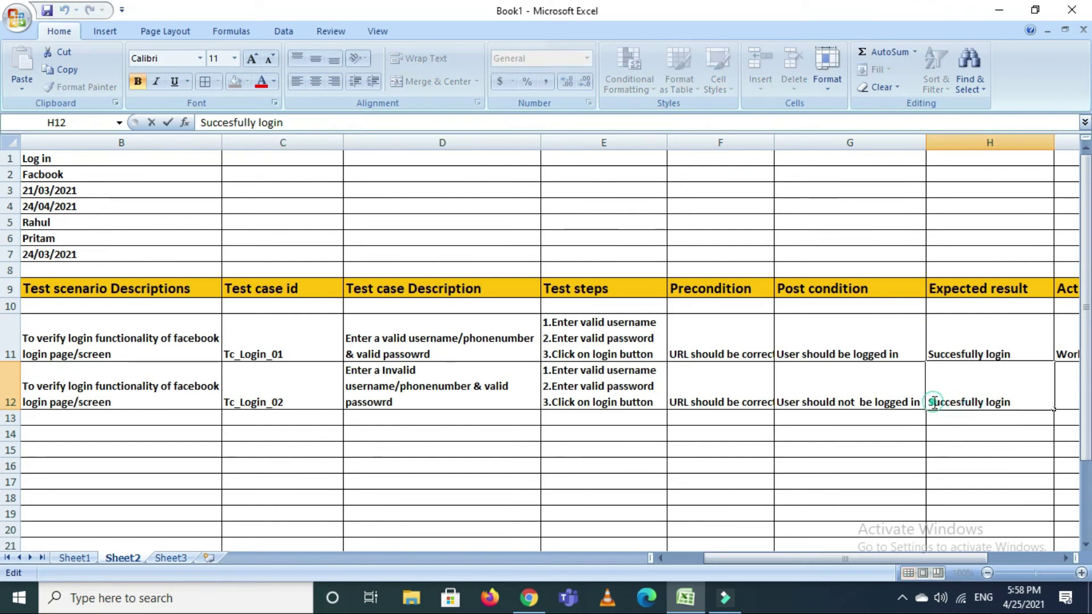
- Change H12's expected result to 'Not Succesfully login'
{"action": "type", "text": "Not"}
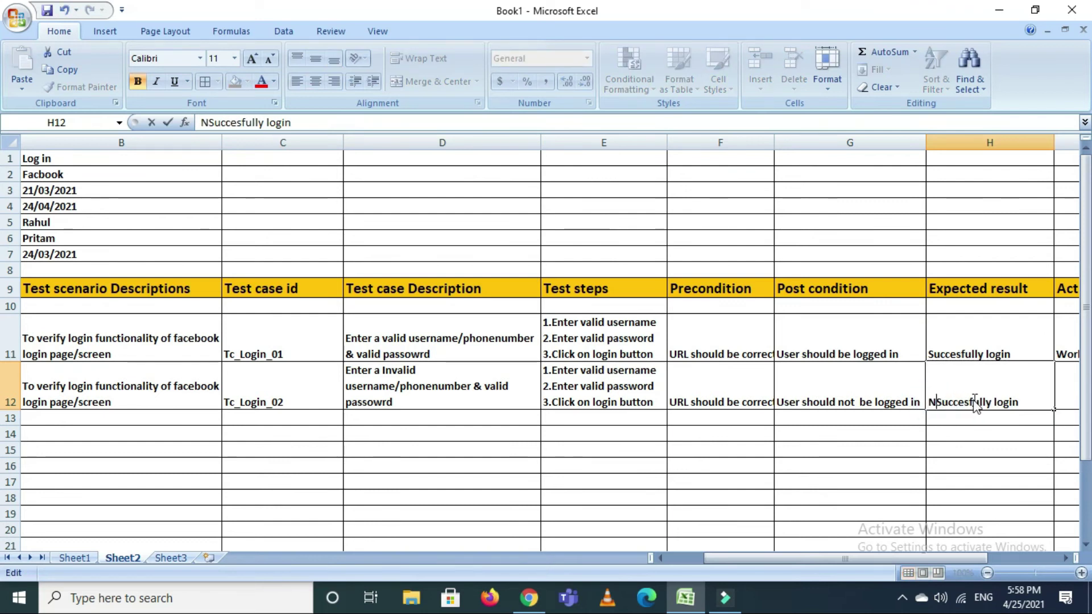
{"action": "left_click", "coordinate": [833, 406]}
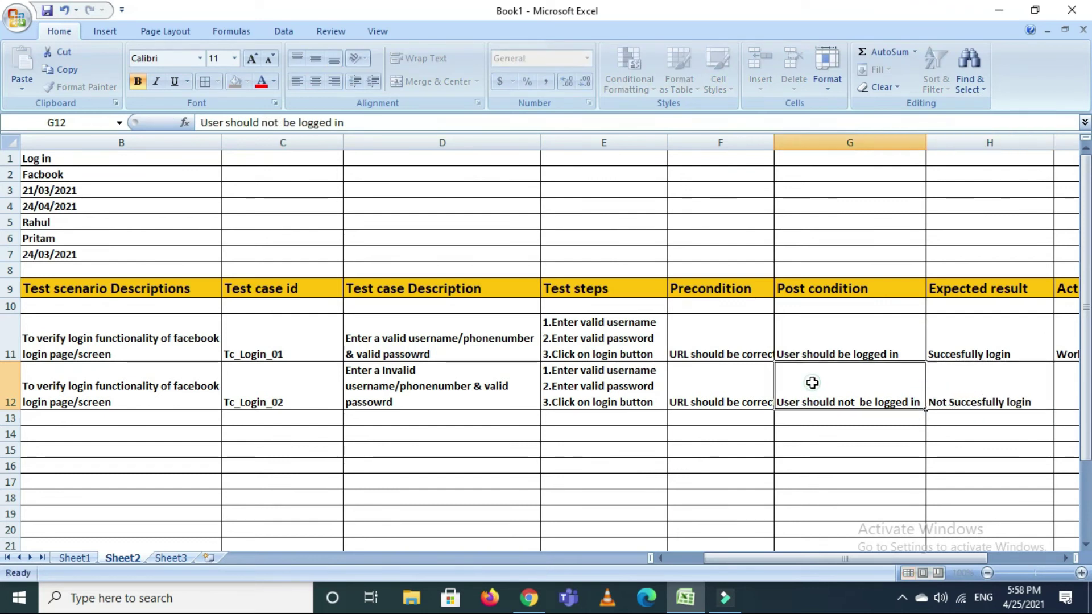
{"action": "left_click", "coordinate": [972, 383]}
{"action": "key", "text": "Right"}
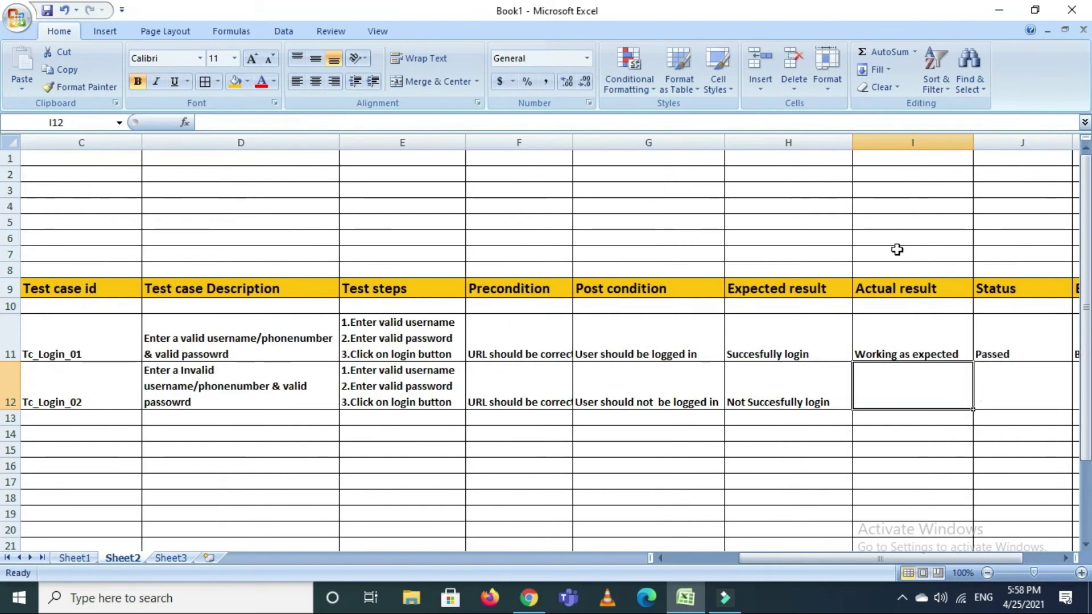
- Copy 'Working as expected' and 'Passed' from row 11 into I12 and J12
{"action": "left_click", "coordinate": [910, 327]}
{"action": "key", "text": "ctrl+c"}
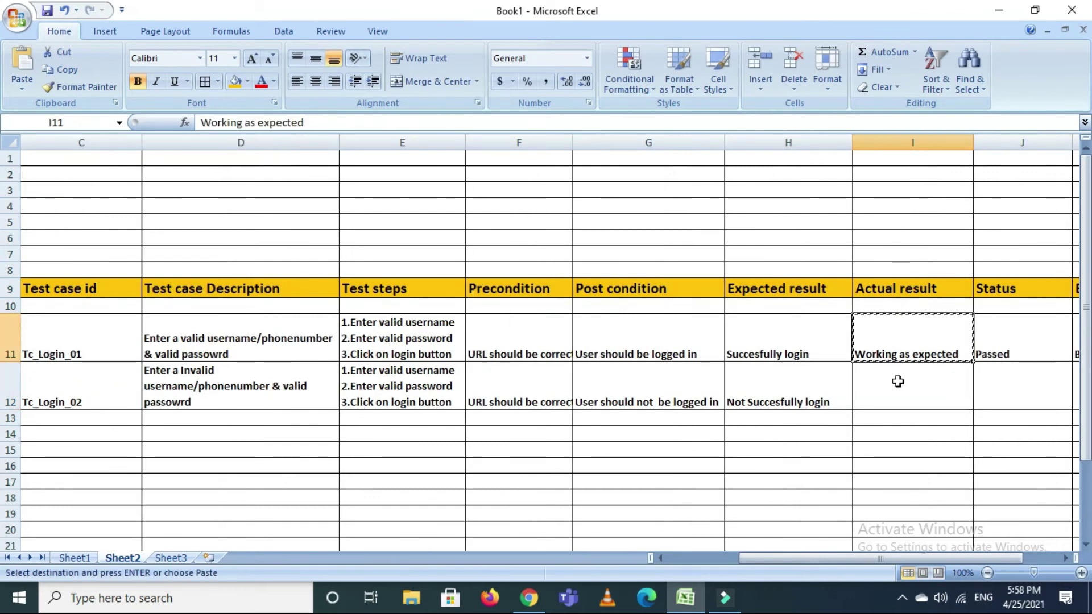
{"action": "left_click", "coordinate": [897, 397]}
{"action": "key", "text": "ctrl+v"}
{"action": "left_click", "coordinate": [1014, 336]}
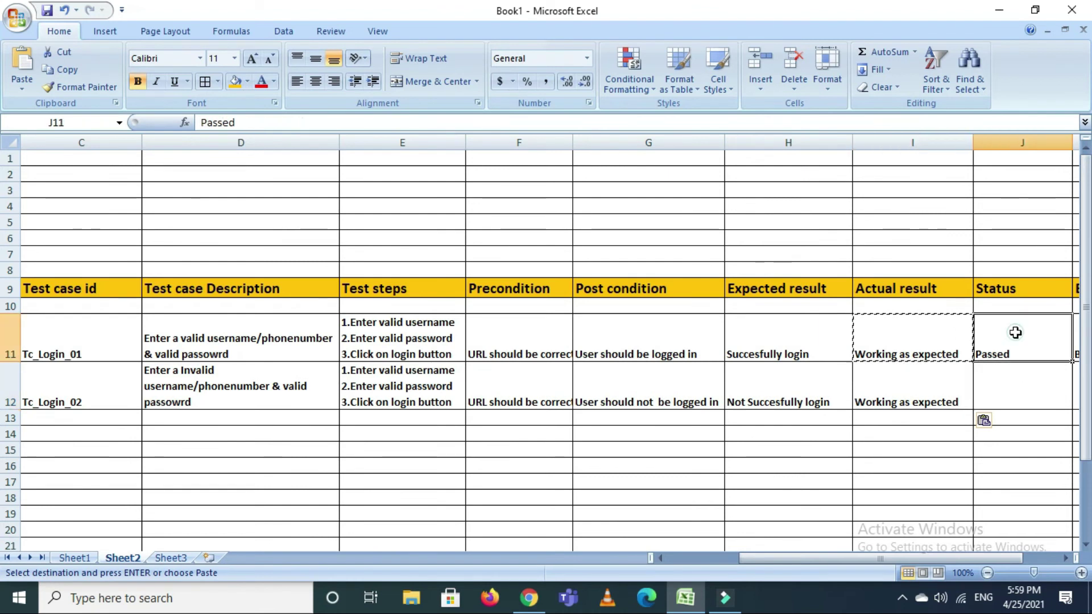
{"action": "key", "text": "ctrl+c"}
{"action": "left_click", "coordinate": [1004, 388]}
{"action": "key", "text": "ctrl+v"}
- Select row 12's scenario id and description
{"action": "left_click_drag", "start_coordinate": [922, 558], "coordinate": [951, 561]}
{"action": "left_click", "coordinate": [984, 398]}
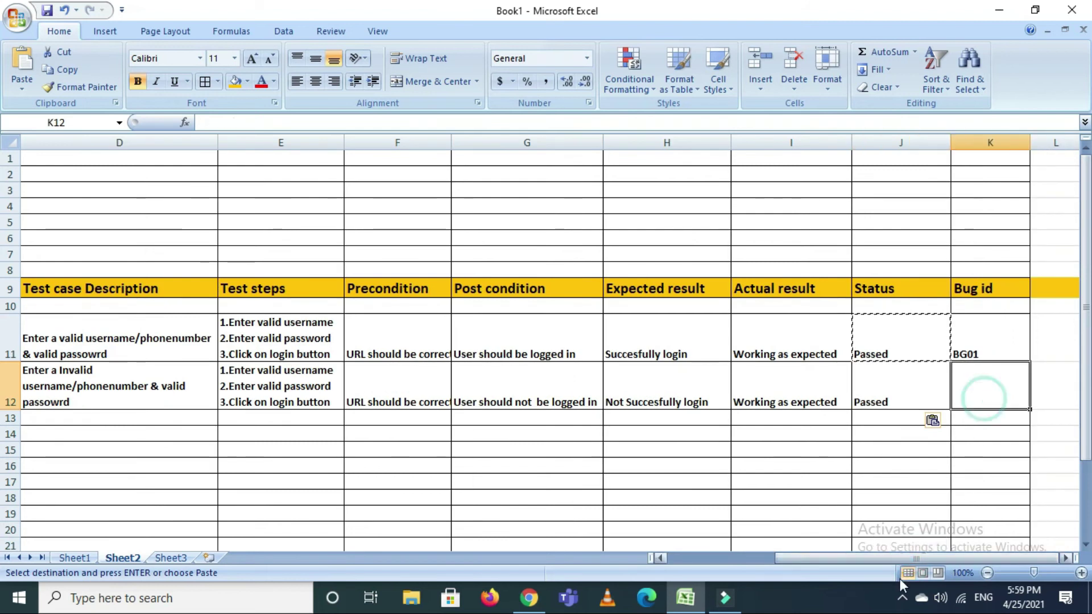
{"action": "left_click_drag", "start_coordinate": [865, 559], "coordinate": [711, 560]}
{"action": "left_click_drag", "start_coordinate": [45, 395], "coordinate": [292, 398]}
- Paste TS_001 and the scenario description into row 13
{"action": "key", "text": "ctrl+c"}
{"action": "left_click", "coordinate": [88, 431]}
{"action": "key", "text": "ctrl+v"}
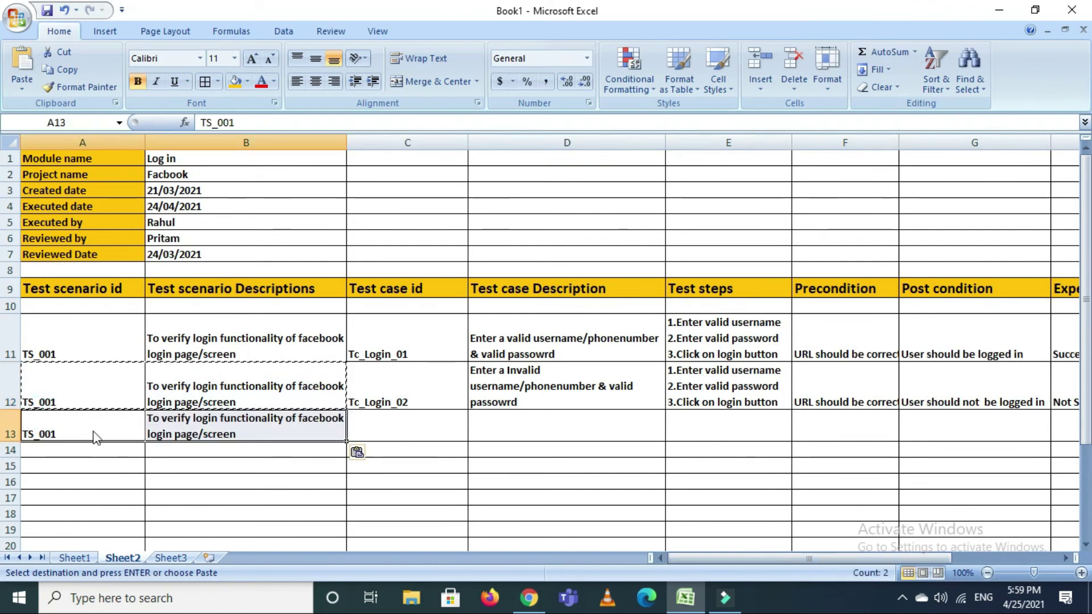
{"action": "left_click", "coordinate": [397, 431]}
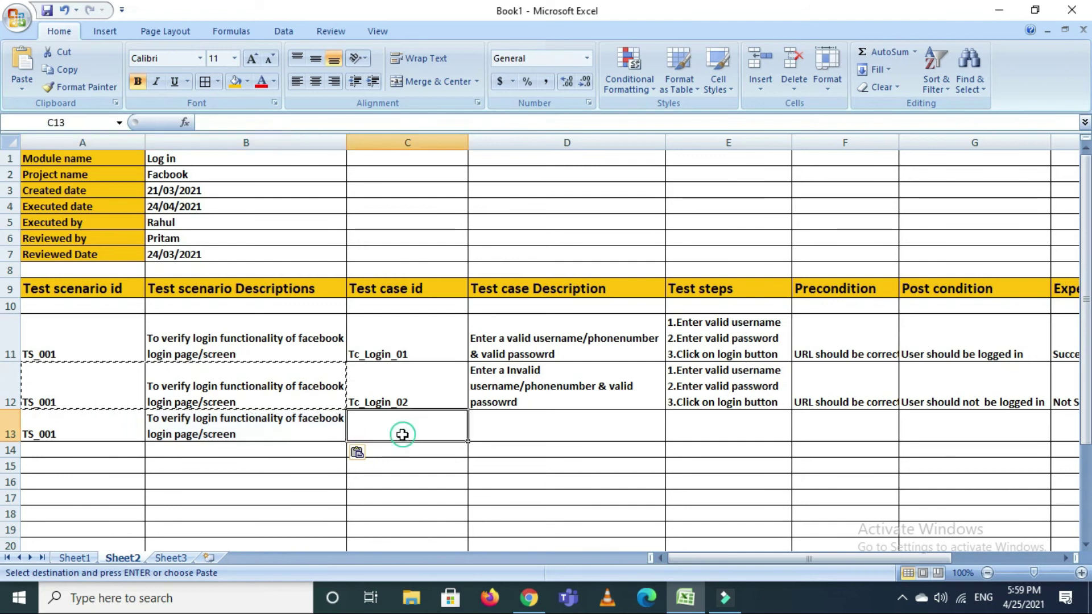
- Set C13's test case id to Tc_Login_03
{"action": "left_click", "coordinate": [380, 403]}
{"action": "key", "text": "ctrl+c"}
{"action": "left_click", "coordinate": [375, 437]}
{"action": "key", "text": "ctrl+v"}
{"action": "double_click", "coordinate": [419, 434]}
{"action": "key", "text": "BackSpace"}
{"action": "type", "text": "3"}
{"action": "left_click", "coordinate": [530, 391]}
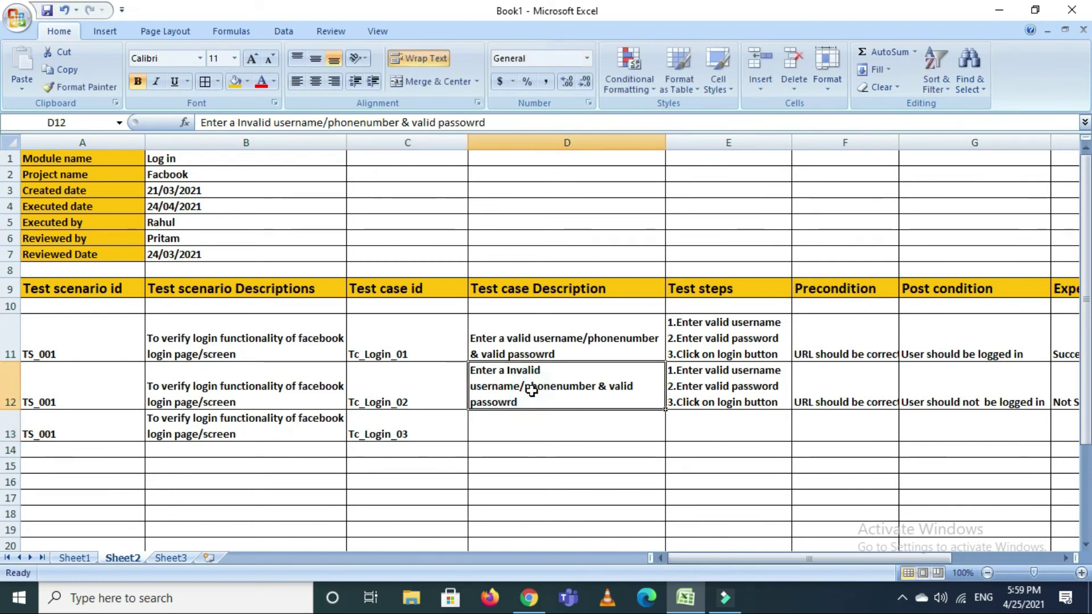
- Copy the description into D13 and reword it for invalid username and password
{"action": "key", "text": "ctrl+c"}
{"action": "left_click", "coordinate": [531, 436]}
{"action": "key", "text": "ctrl+v"}
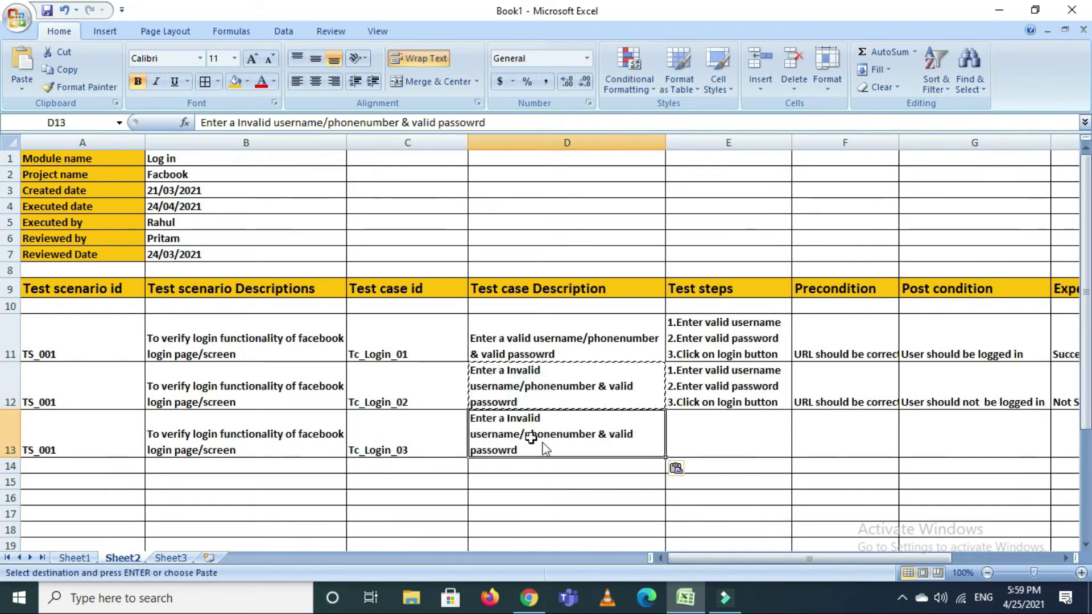
{"action": "double_click", "coordinate": [609, 437]}
{"action": "type", "text": "in"}
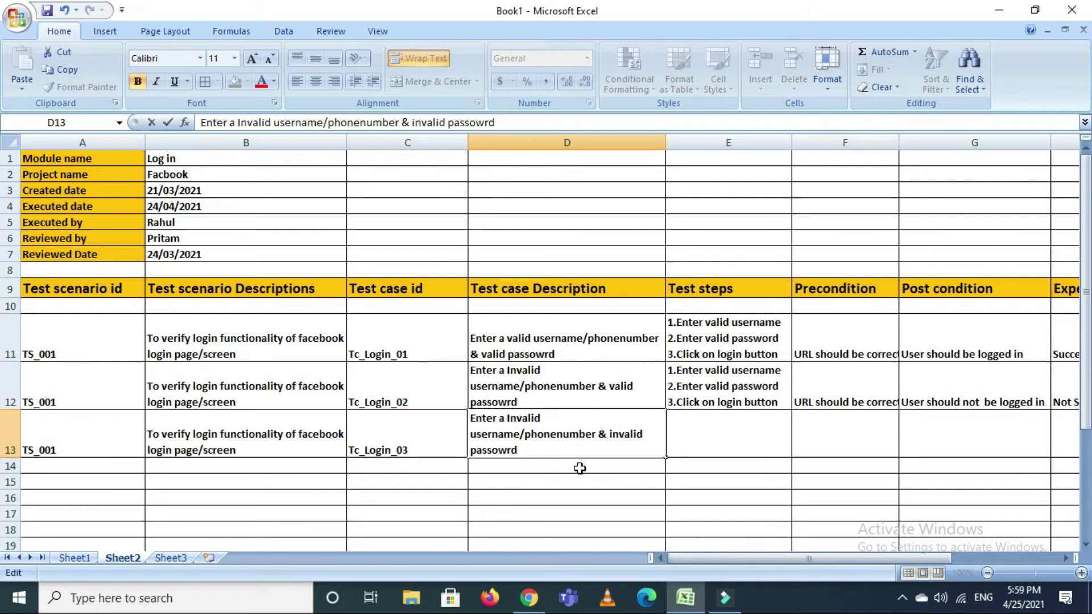
{"action": "left_click", "coordinate": [577, 468]}
{"action": "left_click", "coordinate": [607, 438]}
- Copy the test steps and 'URL should be correct' precondition into E13 and F13
{"action": "left_click", "coordinate": [755, 438]}
{"action": "left_click", "coordinate": [715, 392]}
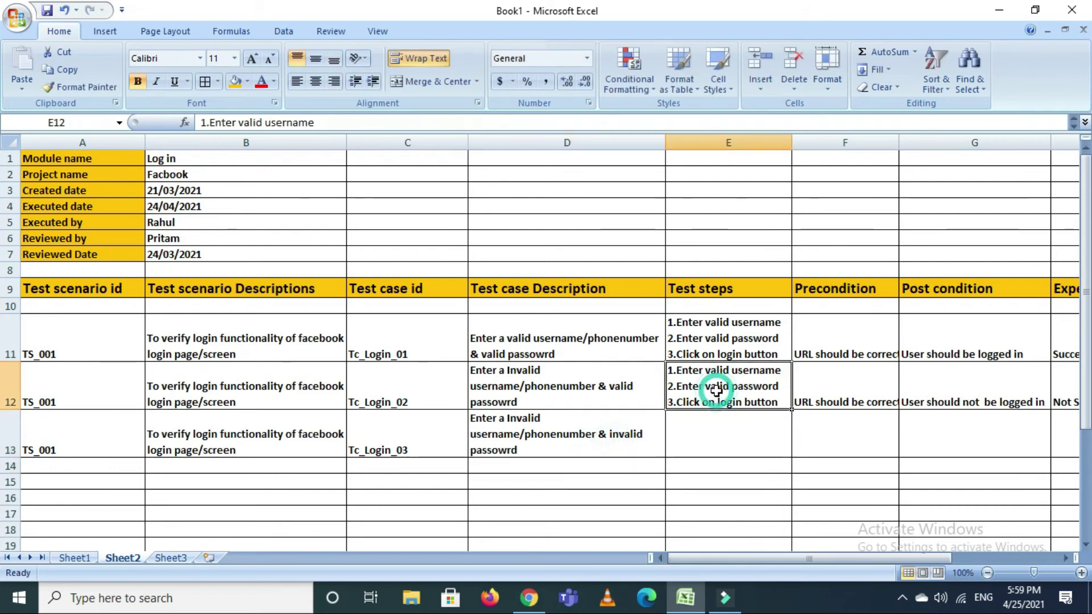
{"action": "key", "text": "ctrl+c"}
{"action": "left_click", "coordinate": [705, 445]}
{"action": "key", "text": "ctrl+v"}
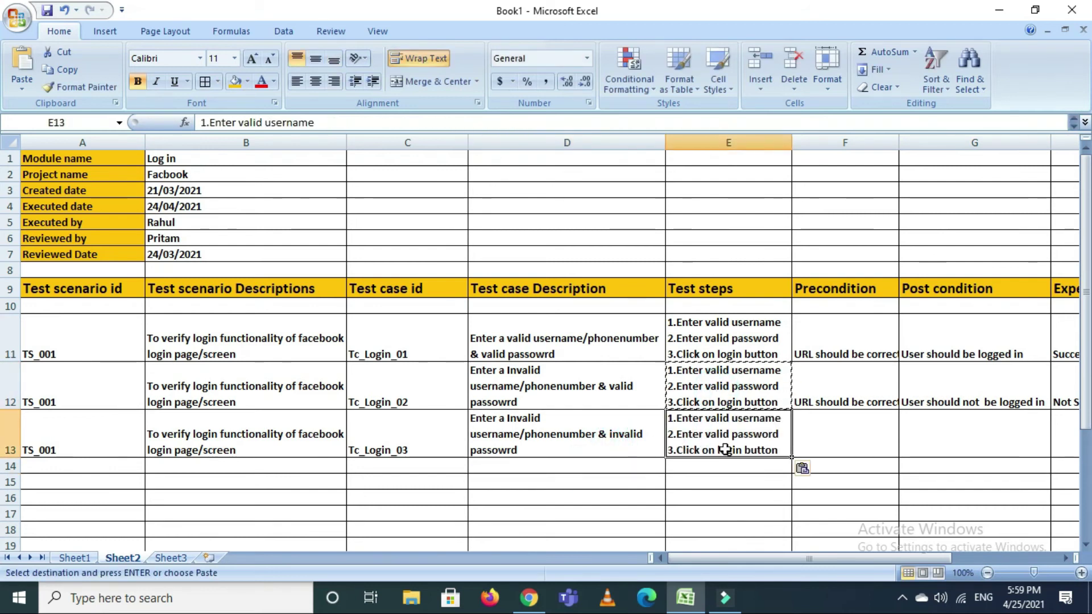
{"action": "left_click", "coordinate": [822, 441]}
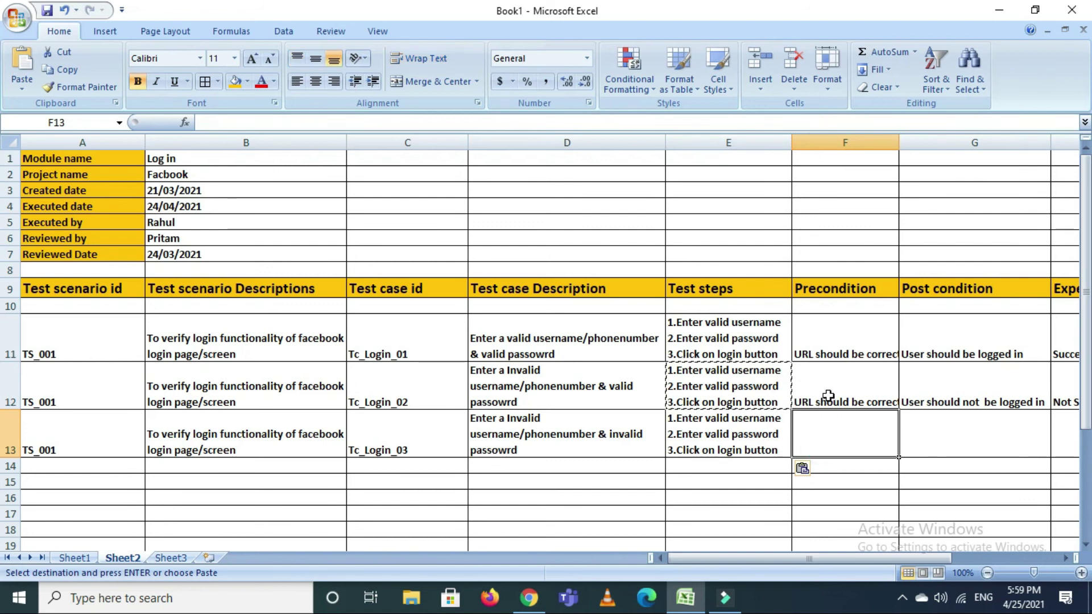
{"action": "left_click", "coordinate": [828, 396]}
{"action": "key", "text": "ctrl+c"}
{"action": "left_click", "coordinate": [820, 438]}
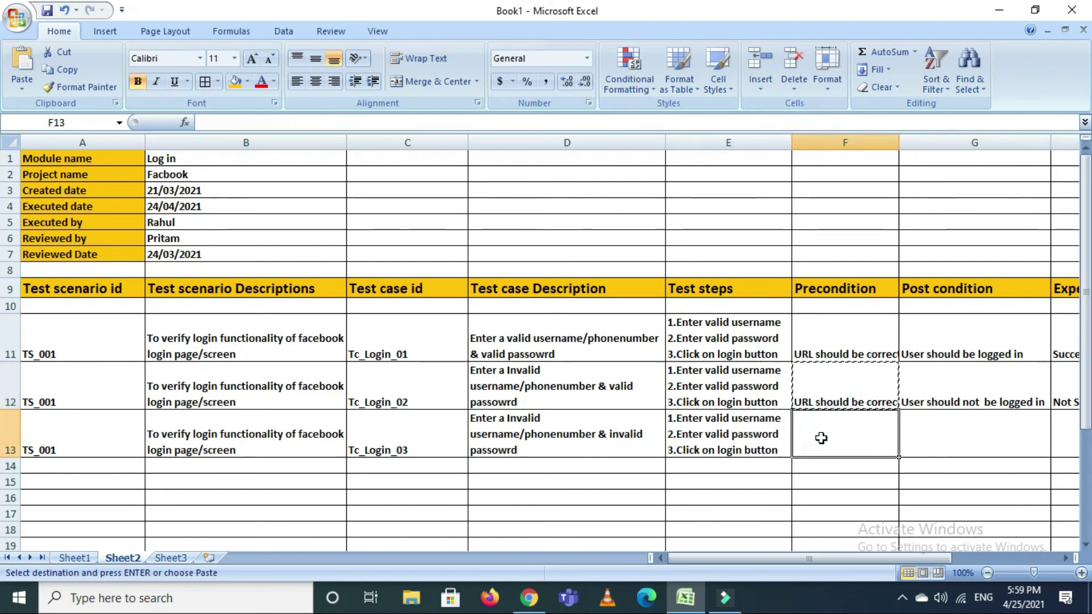
{"action": "key", "text": "ctrl+v"}
{"action": "left_click", "coordinate": [934, 397]}
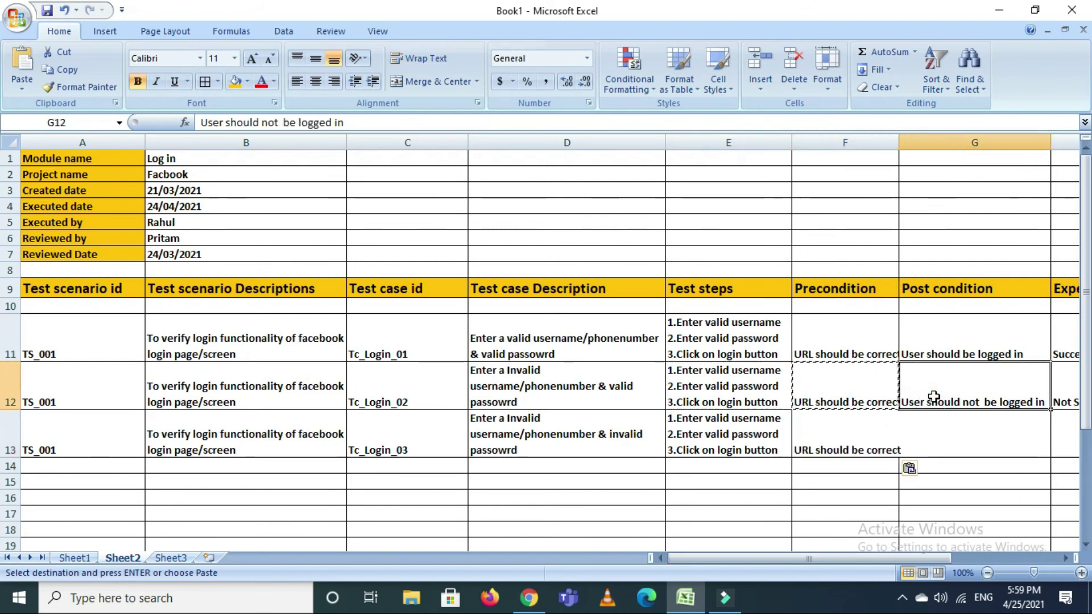
{"action": "key", "text": "ctrl+c"}
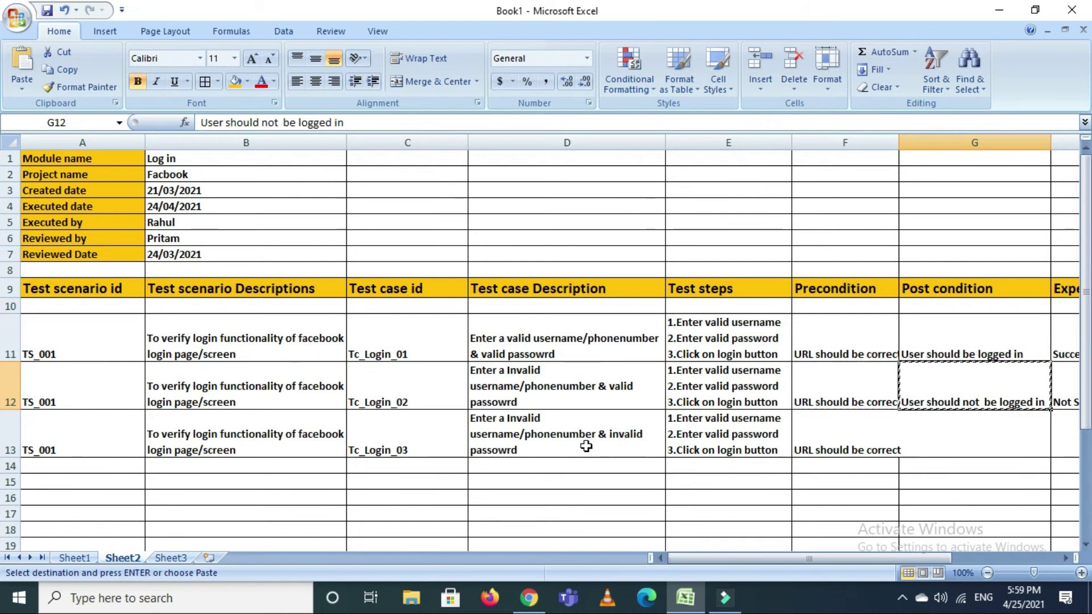
{"action": "left_click", "coordinate": [516, 439]}
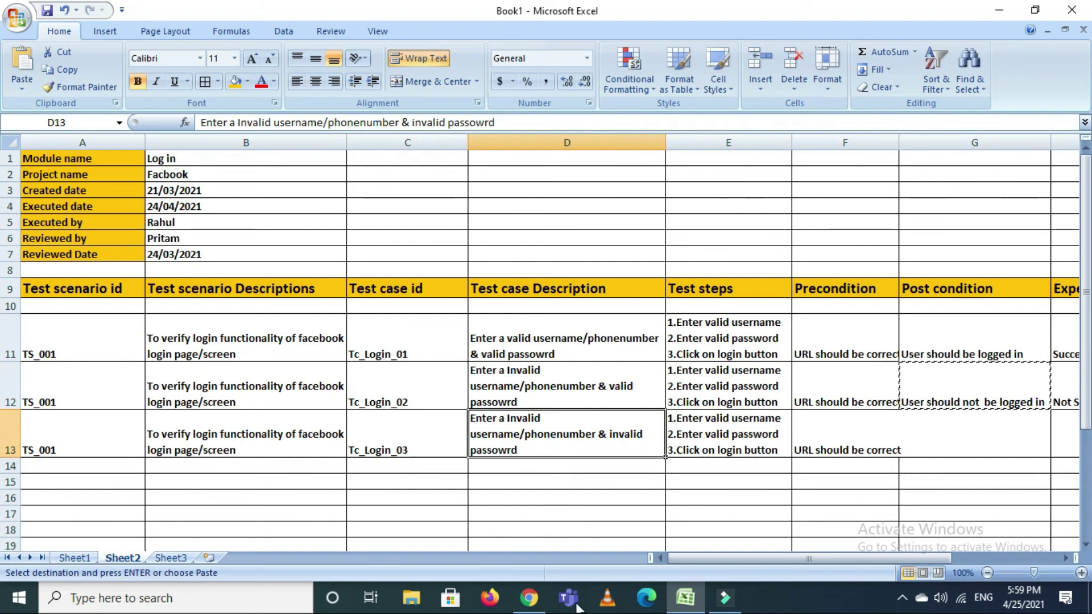
- On Facebook's login page in Chrome, enter a made-up username and go to the password field
{"action": "left_click", "coordinate": [529, 598]}
{"action": "left_click", "coordinate": [748, 220]}
{"action": "type", "text": "adsdasd"}
{"action": "left_click", "coordinate": [704, 276]}
- Submit a Facebook login with the dummy credentials 'adsdasd', then return to the Excel test case sheet
{"action": "type", "text": "adsdasd"}
{"action": "left_click", "coordinate": [760, 340]}
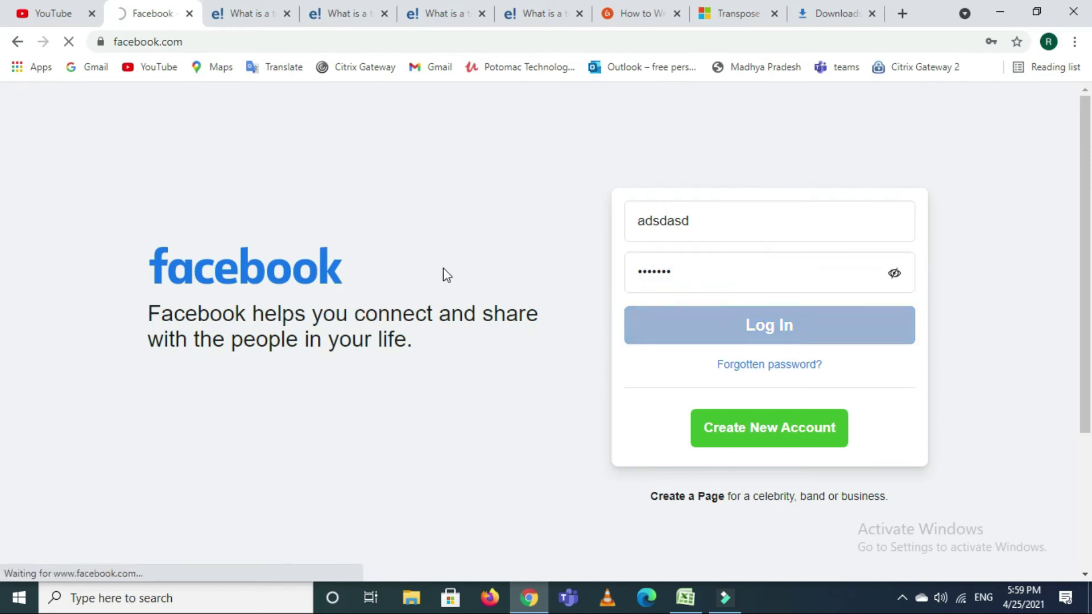
{"action": "key", "text": "alt+Tab"}
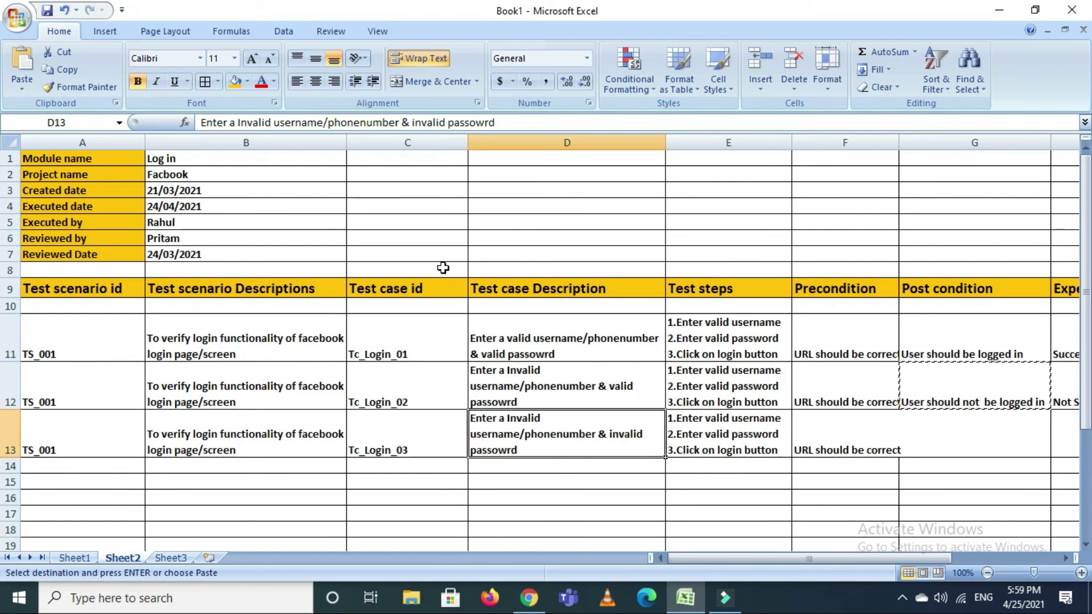
{"action": "left_click", "coordinate": [534, 604]}
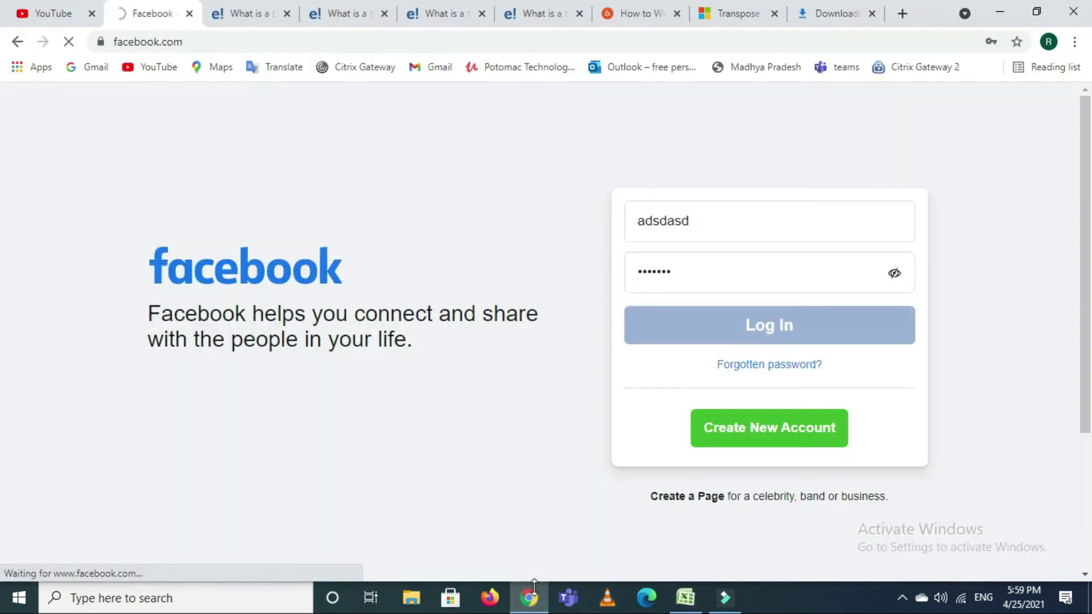
{"action": "left_click", "coordinate": [537, 607]}
- Copy row 12's post condition and 'Not Succesfully login' into G13 and H13
{"action": "left_click", "coordinate": [933, 441]}
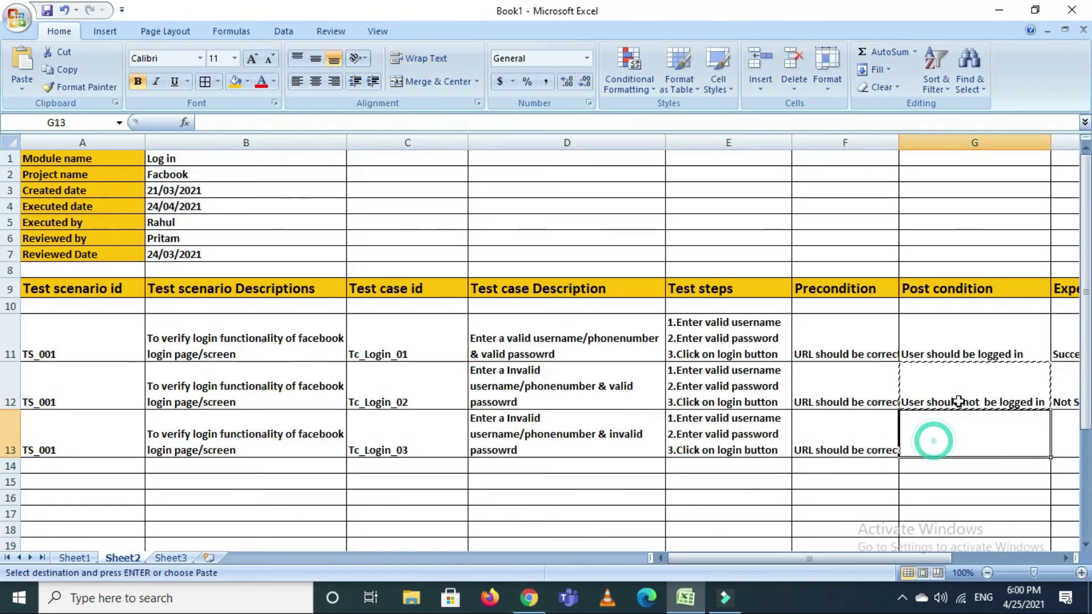
{"action": "left_click", "coordinate": [972, 385]}
{"action": "left_click", "coordinate": [944, 439]}
{"action": "key", "text": "ctrl+v"}
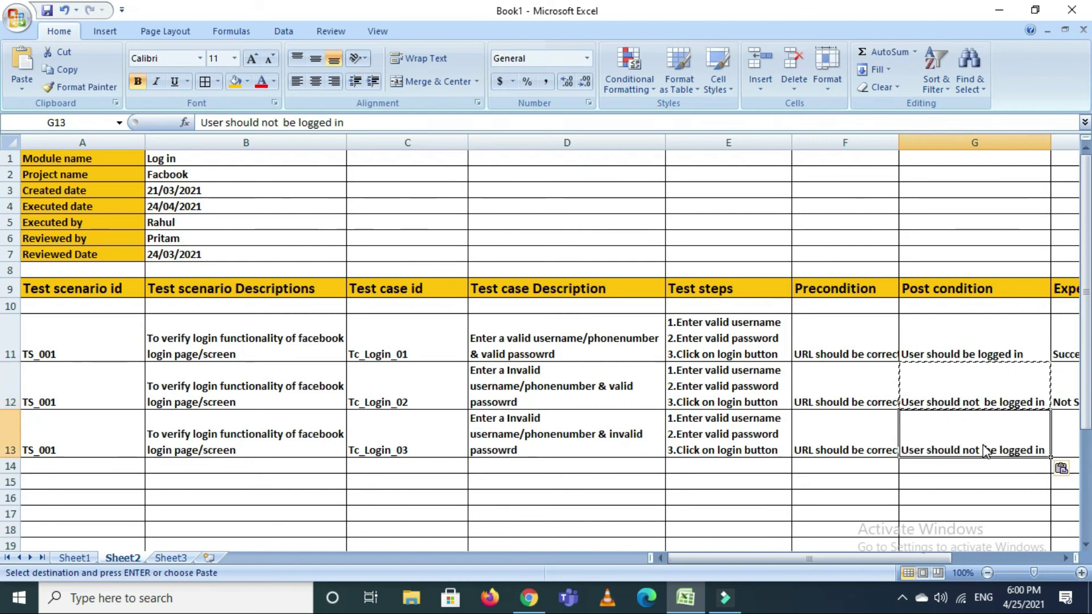
{"action": "key", "text": "Right"}
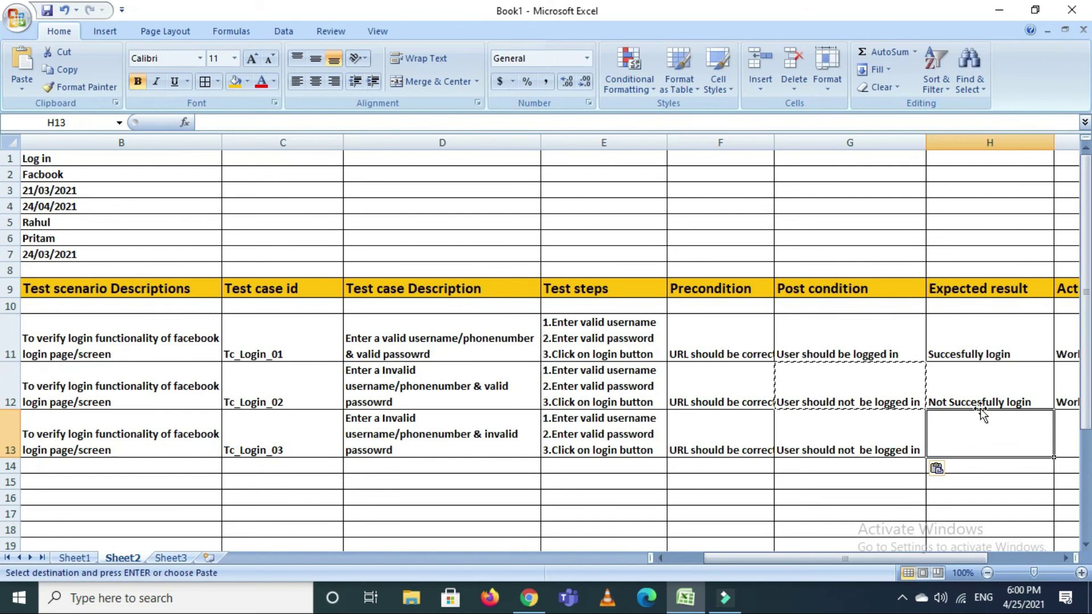
{"action": "left_click", "coordinate": [972, 391]}
{"action": "key", "text": "ctrl+c"}
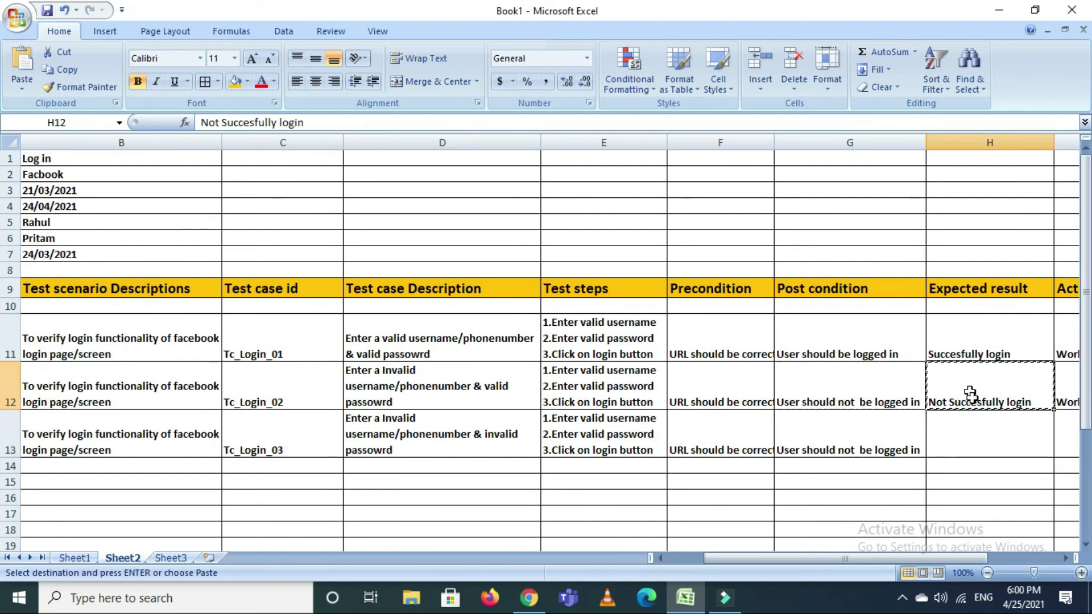
{"action": "left_click", "coordinate": [975, 445]}
{"action": "key", "text": "ctrl+v"}
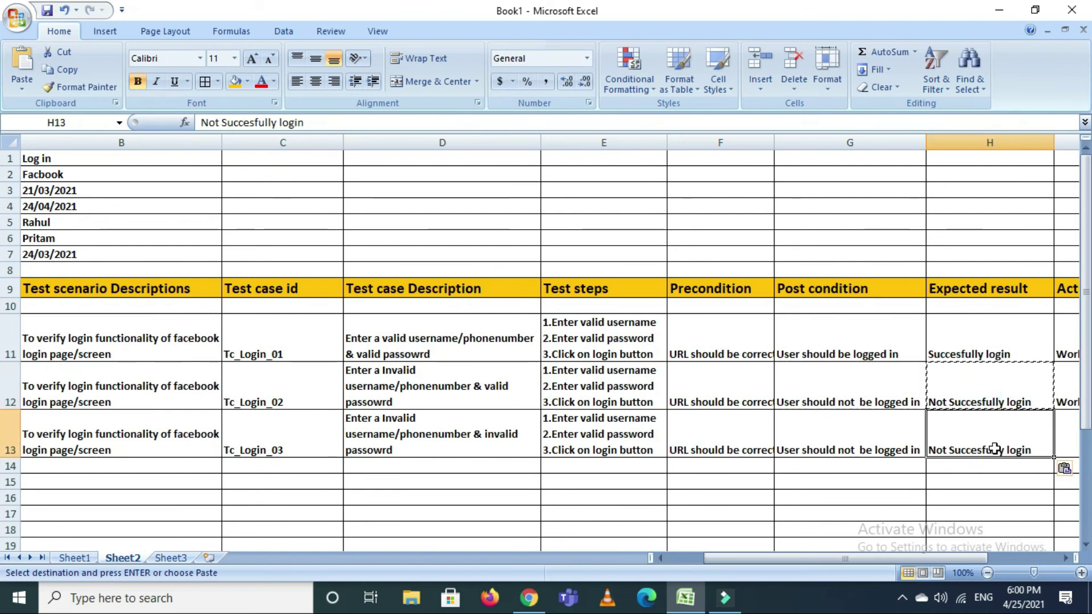
- Fill I13 with 'Working as expected' and J13 with 'Passed', copied from row 12
{"action": "key", "text": "Right"}
{"action": "left_click", "coordinate": [919, 383]}
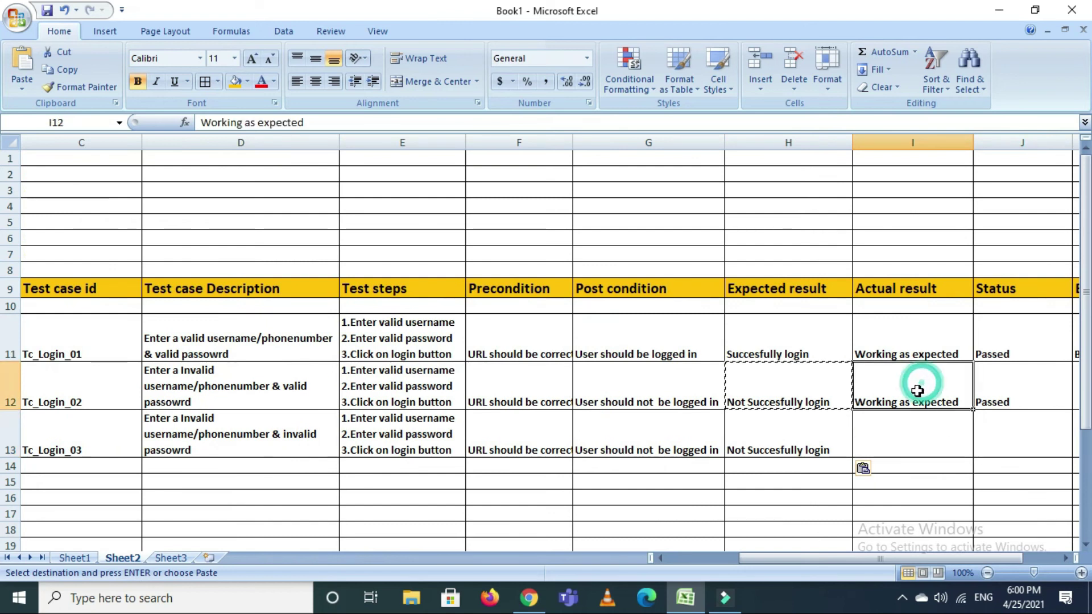
{"action": "key", "text": "ctrl+c"}
{"action": "left_click", "coordinate": [906, 433]}
{"action": "key", "text": "ctrl+v"}
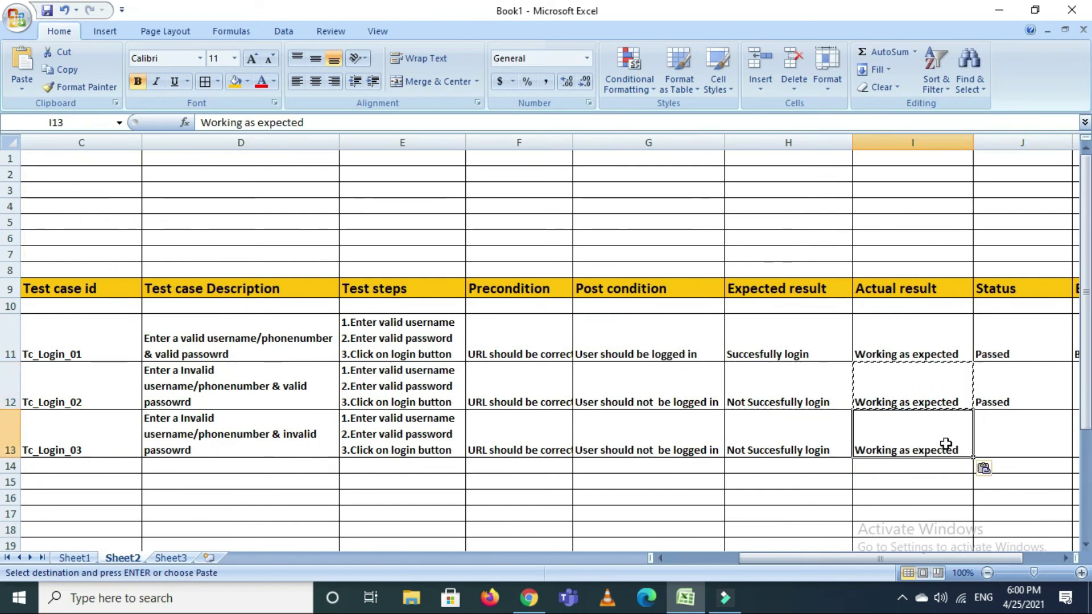
{"action": "left_click", "coordinate": [994, 438]}
{"action": "key", "text": "ctrl+v"}
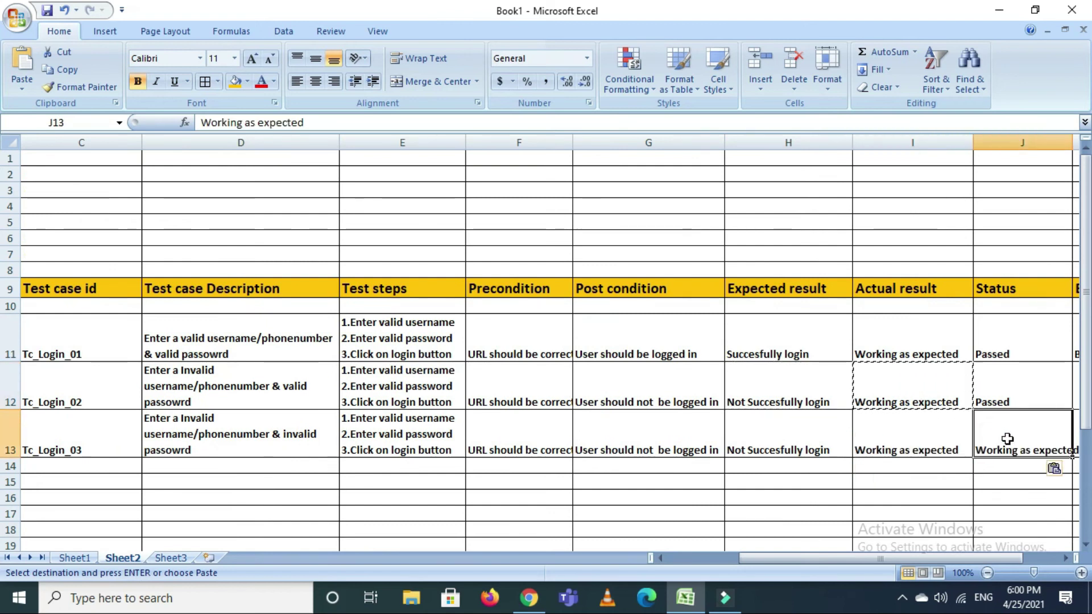
{"action": "left_click", "coordinate": [995, 392]}
{"action": "key", "text": "ctrl+c"}
{"action": "left_click", "coordinate": [999, 428]}
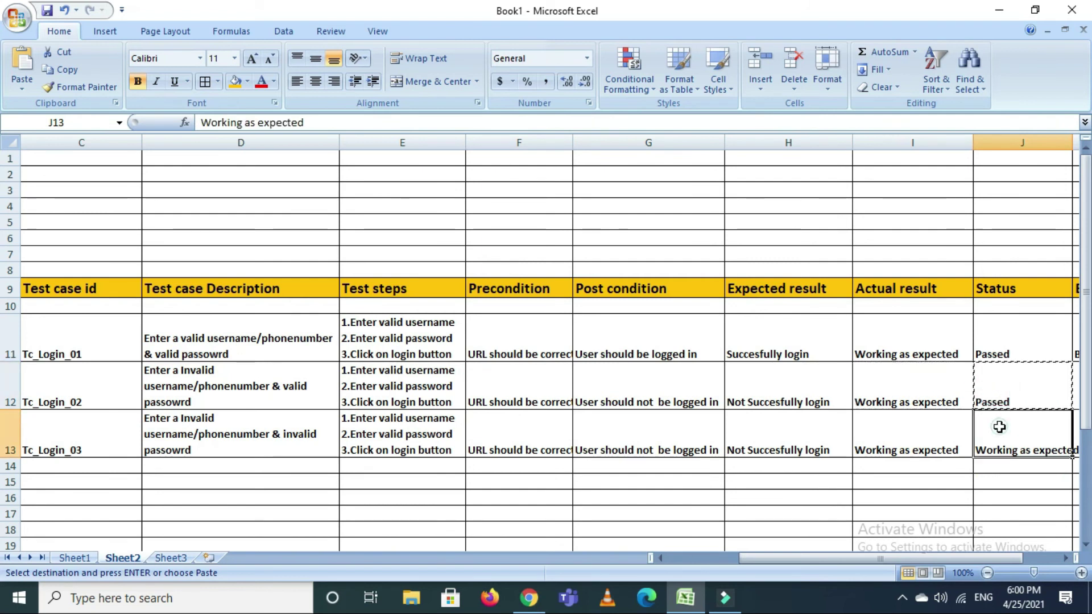
{"action": "key", "text": "ctrl+v"}
{"action": "key", "text": "Right"}
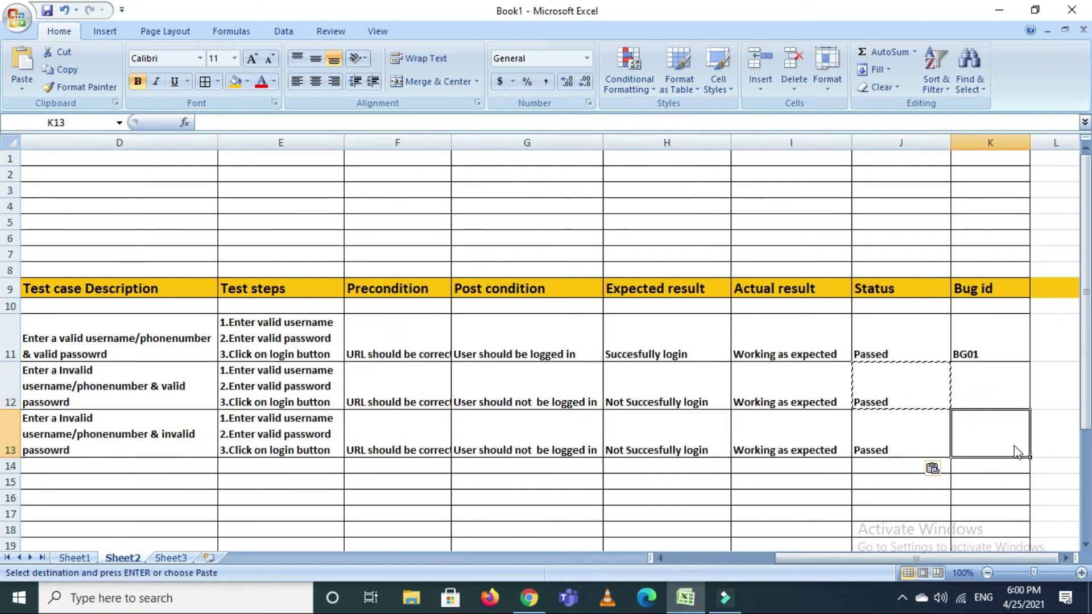
- Scroll back left and copy row 13's scenario id and description
{"action": "left_click_drag", "start_coordinate": [811, 554], "coordinate": [703, 554]}
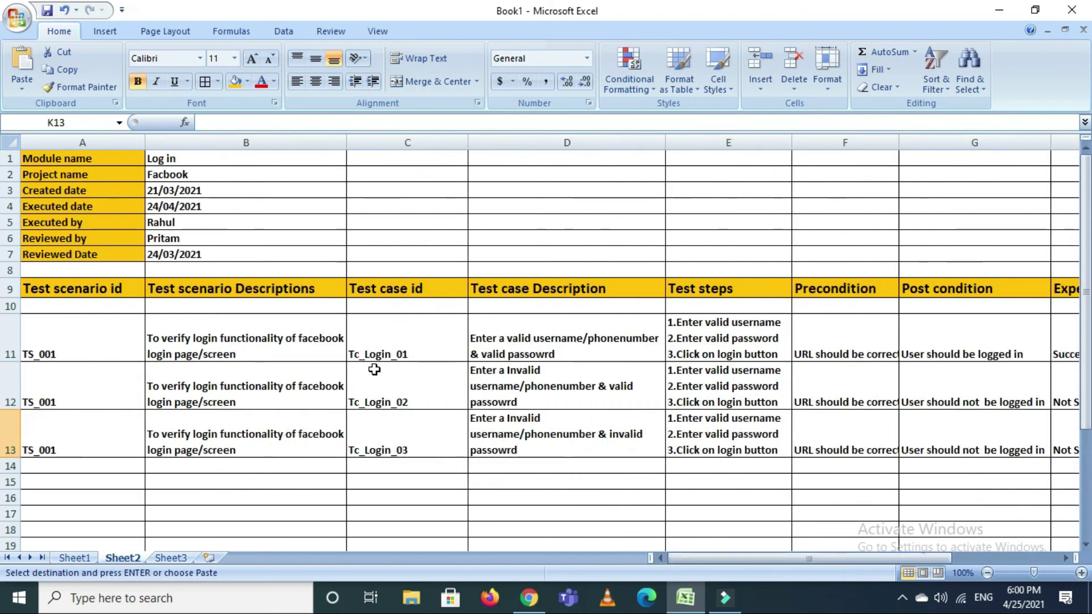
{"action": "left_click_drag", "start_coordinate": [25, 449], "coordinate": [275, 450]}
{"action": "key", "text": "ctrl+c"}
- Paste the scenario id and description into row 14 and enter test case id Tc_Login_04 in C14
{"action": "left_click", "coordinate": [36, 480]}
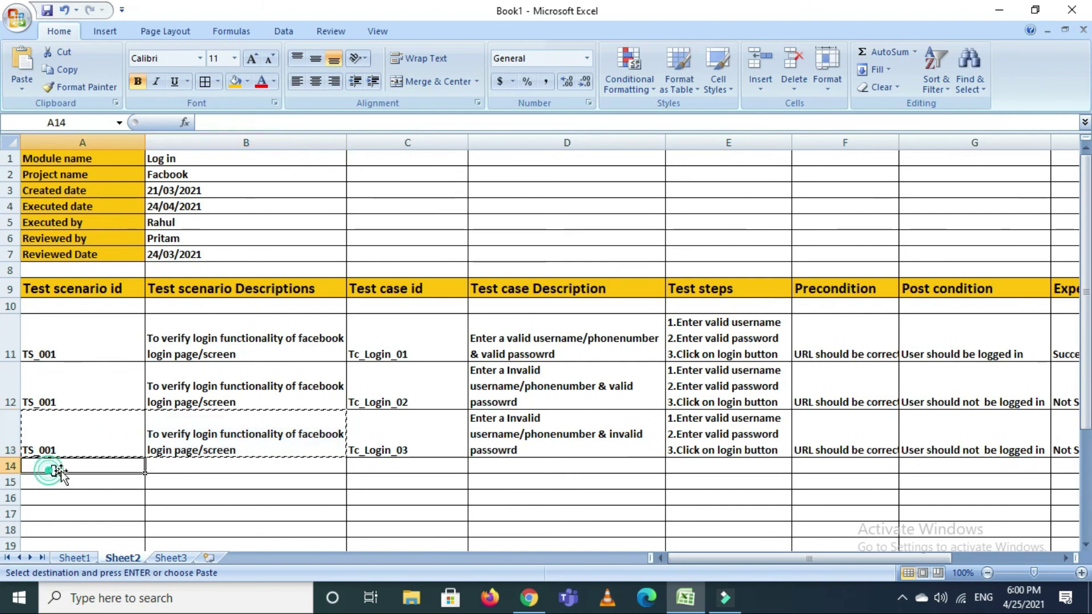
{"action": "key", "text": "ctrl+v"}
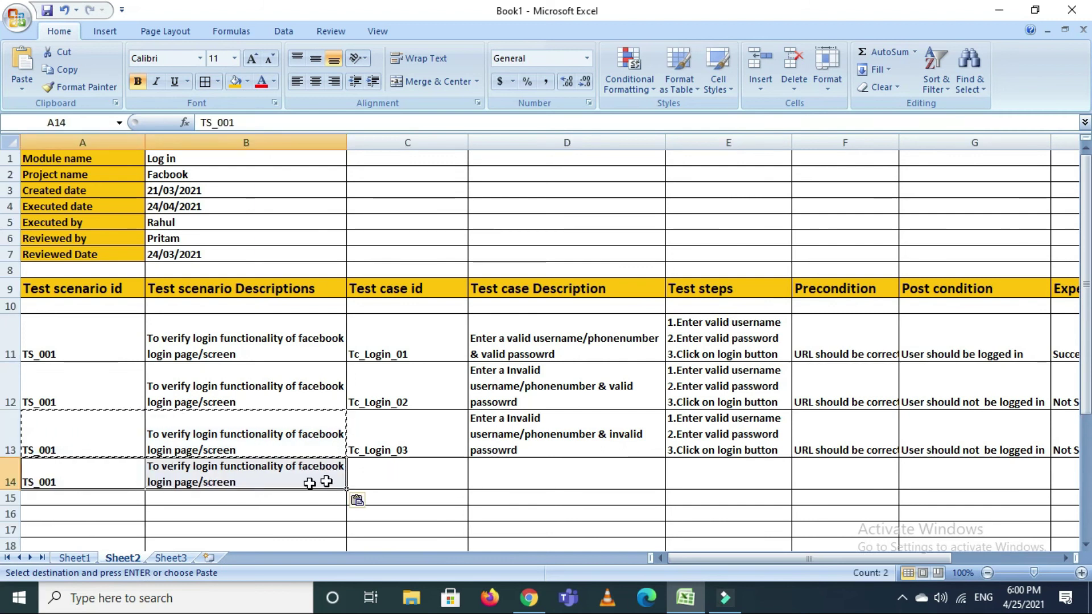
{"action": "left_click", "coordinate": [387, 483]}
{"action": "left_click", "coordinate": [378, 446]}
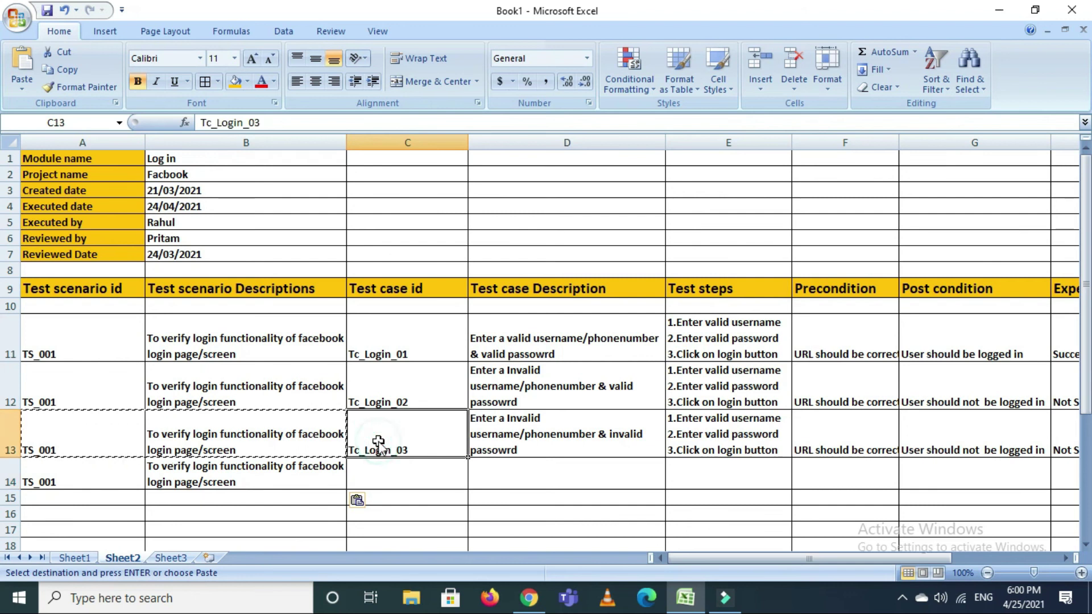
{"action": "left_click", "coordinate": [389, 476]}
{"action": "type", "text": "Tc"}
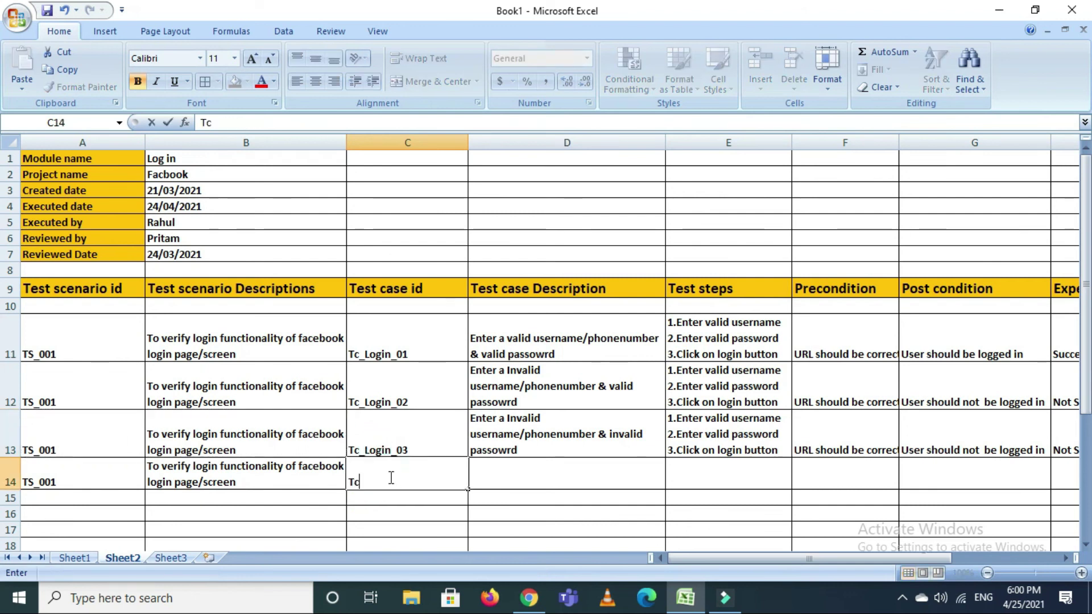
{"action": "type", "text": "_Login_0"}
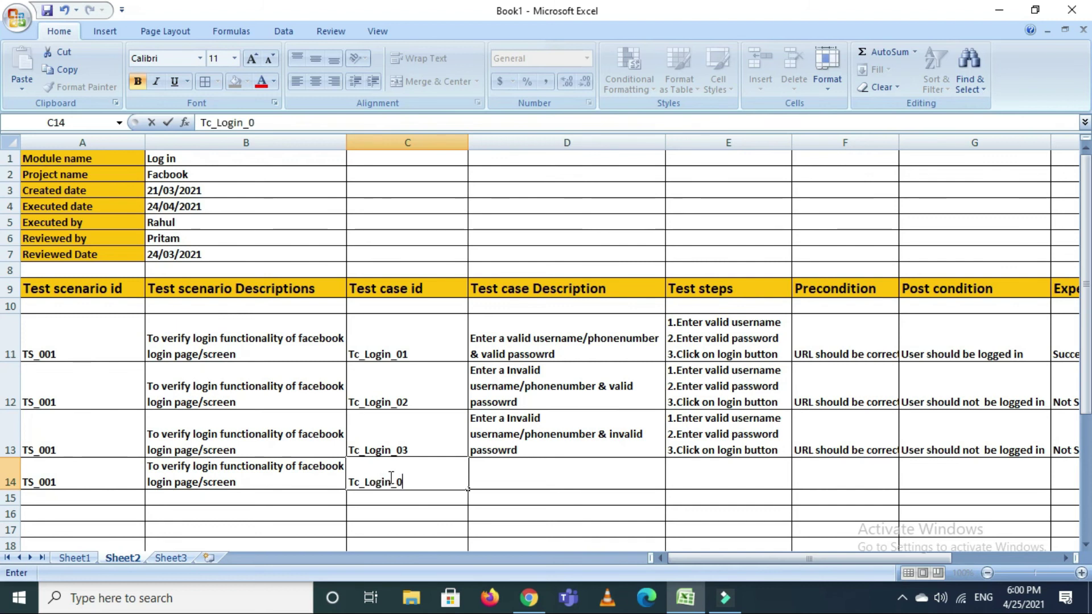
{"action": "type", "text": "4"}
{"action": "left_click", "coordinate": [500, 479]}
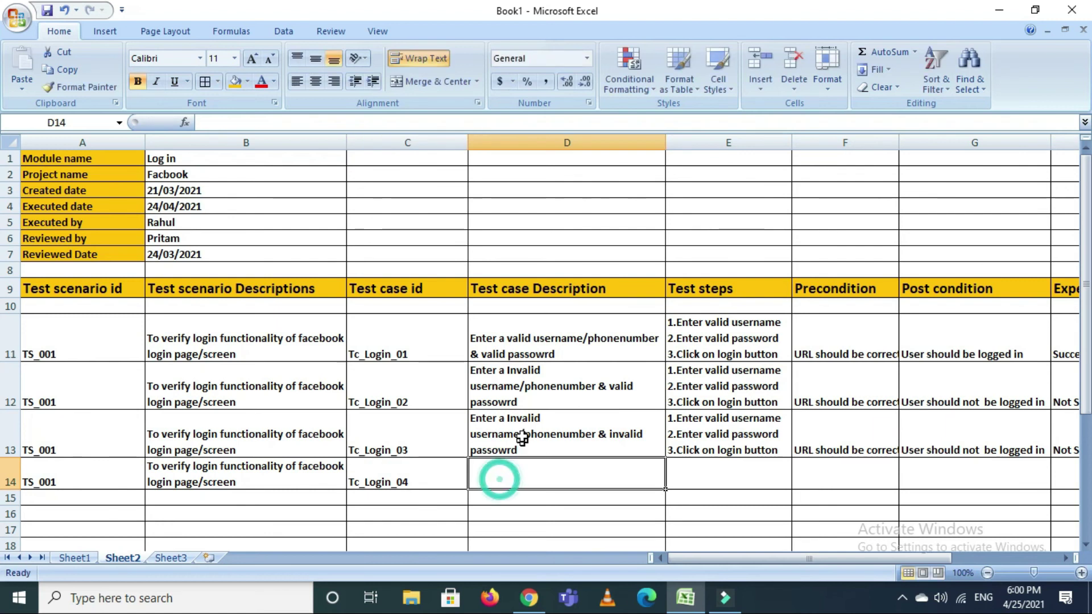
- Copy D13 into D14 and edit it to 'Do not Enter username/phonenumber & invalid passowrd'
{"action": "left_click", "coordinate": [523, 441]}
{"action": "left_click", "coordinate": [527, 466]}
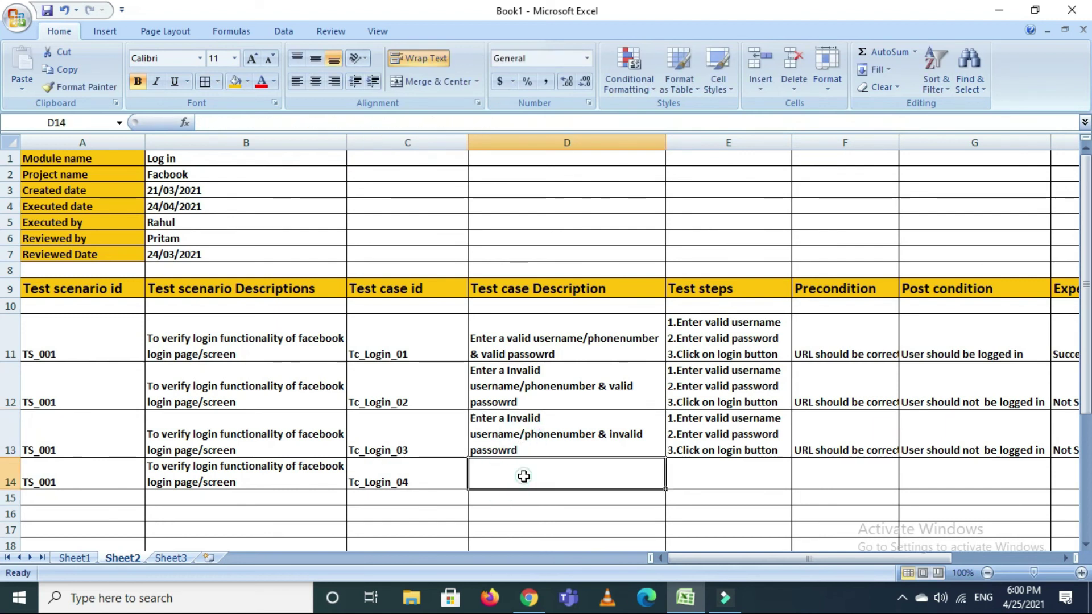
{"action": "left_click", "coordinate": [510, 434]}
{"action": "key", "text": "ctrl+c"}
{"action": "left_click", "coordinate": [511, 478]}
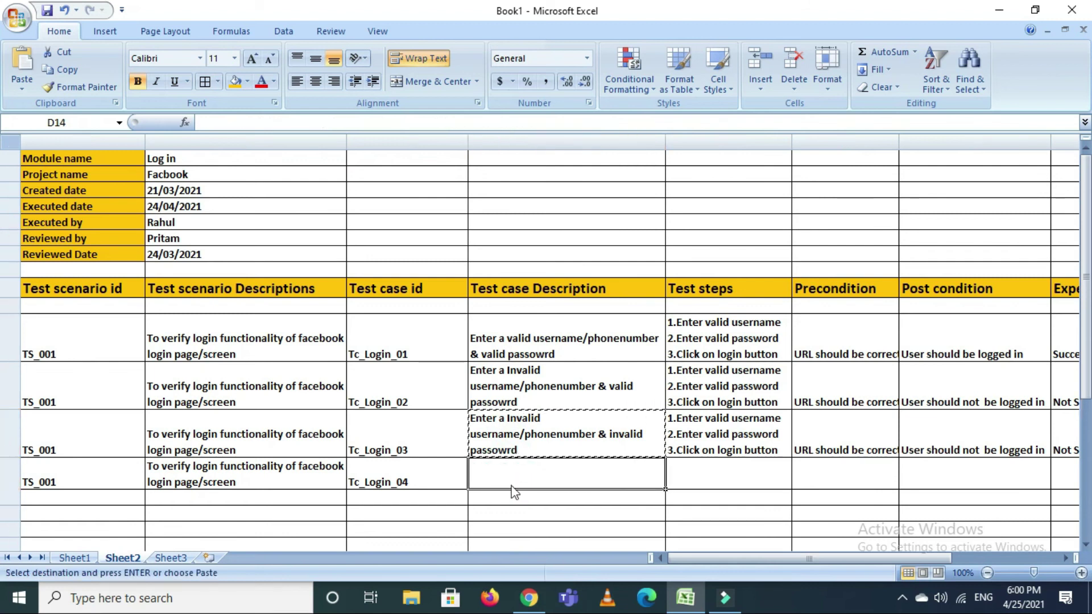
{"action": "key", "text": "ctrl+v"}
{"action": "double_click", "coordinate": [541, 486]}
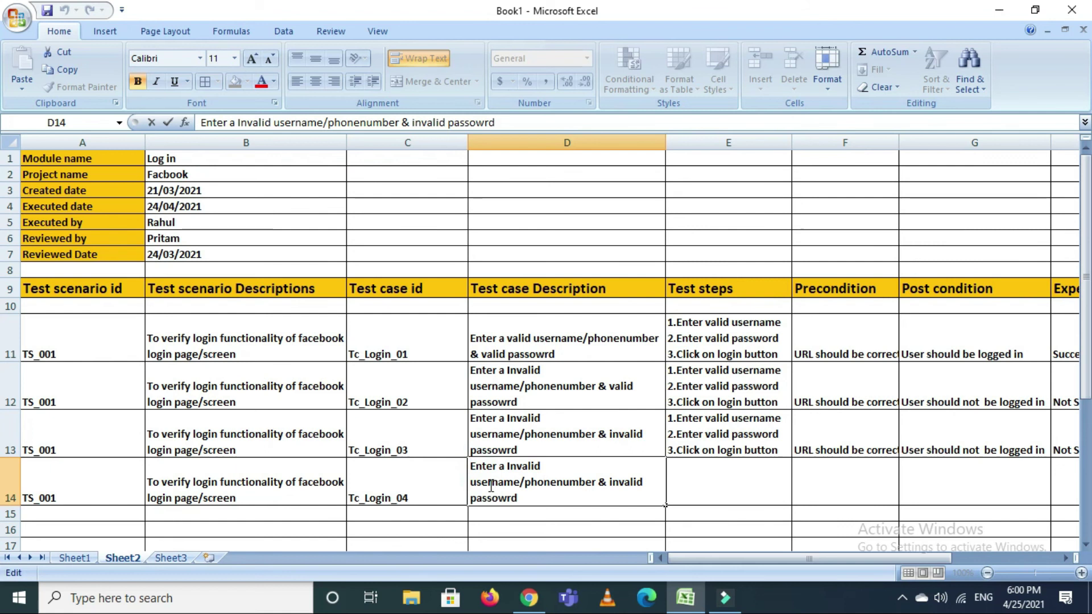
{"action": "key", "text": "ctrl+Home"}
{"action": "type", "text": "Do not"}
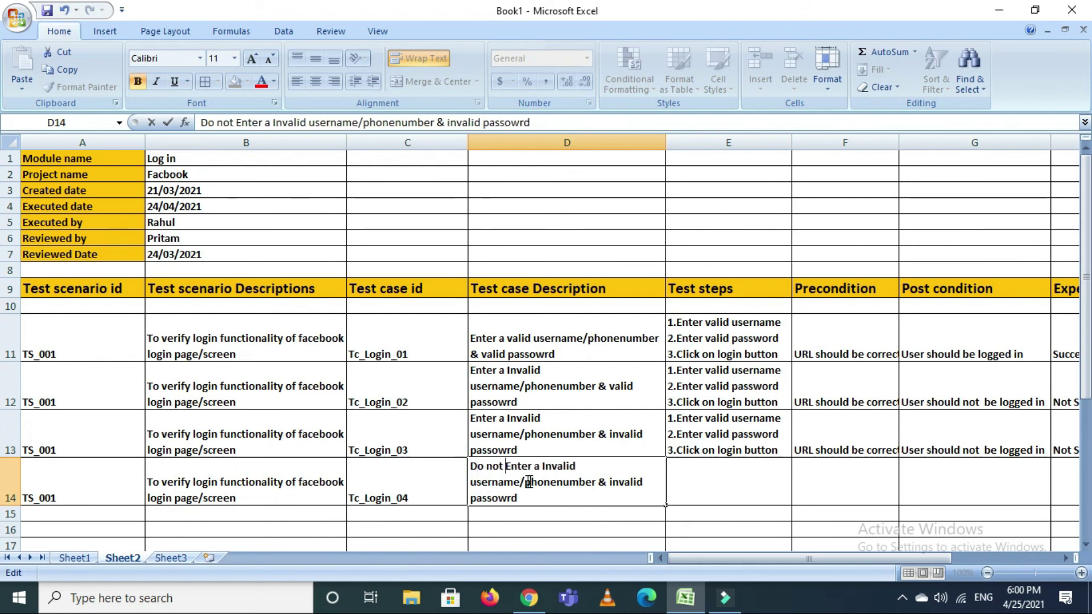
{"action": "left_click_drag", "start_coordinate": [534, 467], "coordinate": [582, 468]}
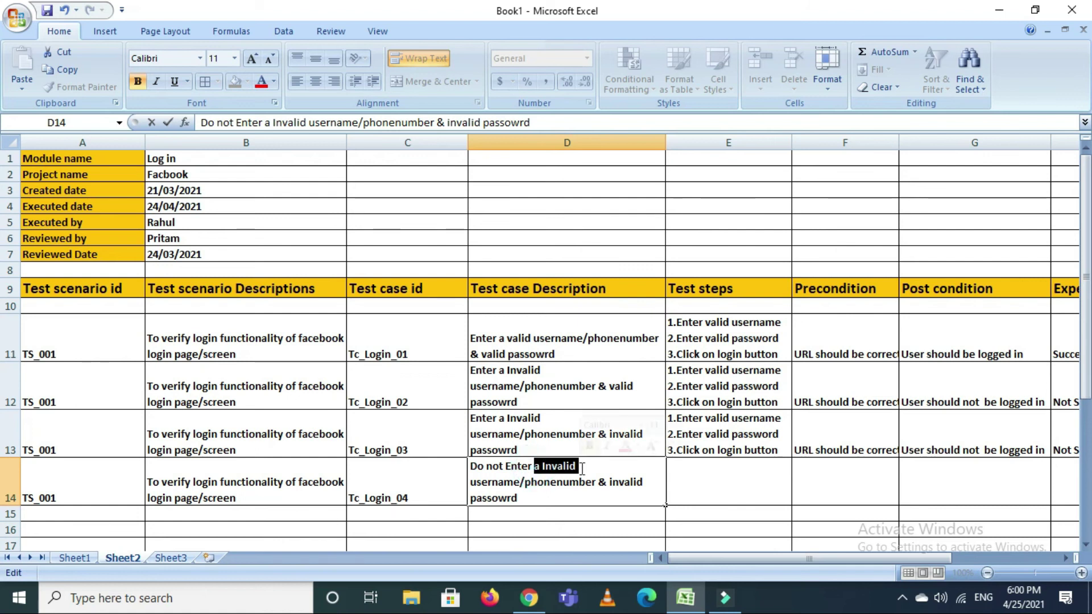
{"action": "key", "text": "Delete"}
{"action": "left_click", "coordinate": [402, 487]}
{"action": "left_click", "coordinate": [519, 489]}
- Switch to the Facebook login page in Chrome and clear the username field
{"action": "left_click", "coordinate": [537, 600]}
{"action": "left_click", "coordinate": [505, 364]}
{"action": "key", "text": "ctrl+a"}
{"action": "key", "text": "BackSpace"}
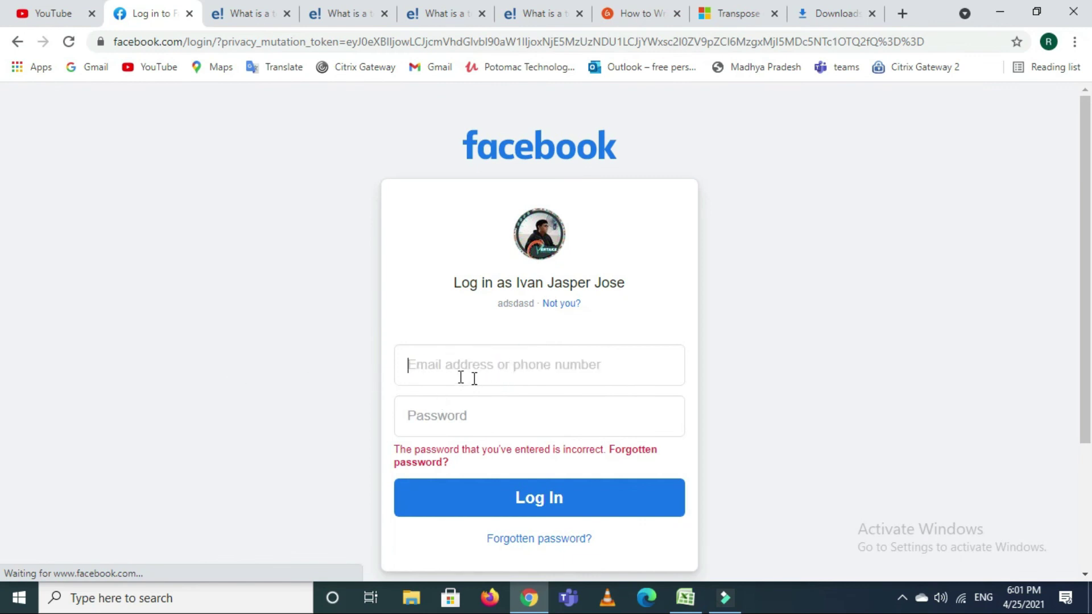
- Attempt the Facebook login with an empty username, then go back to Excel to edit D14
{"action": "left_click", "coordinate": [460, 416]}
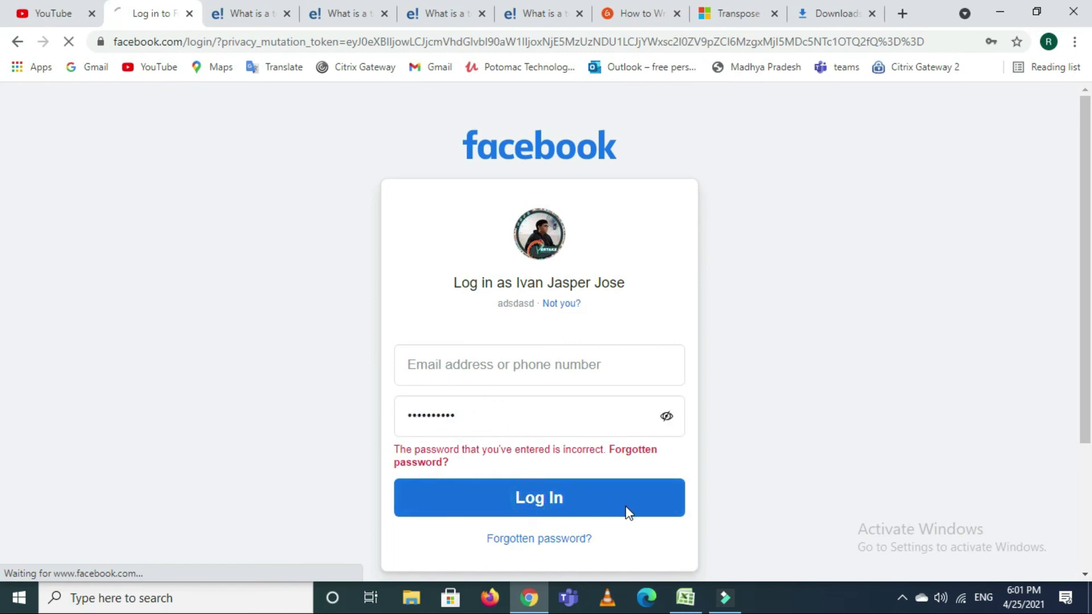
{"action": "left_click", "coordinate": [685, 597]}
{"action": "double_click", "coordinate": [583, 495]}
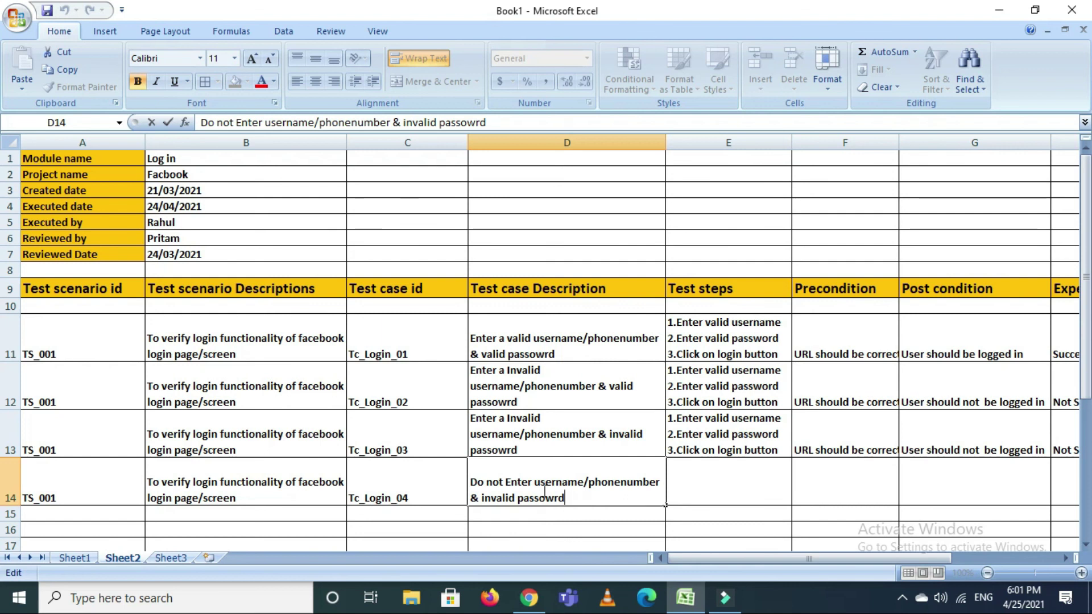
- Change 'invalid' to 'valid' in D14 and copy the E13 test steps into E14
{"action": "double_click", "coordinate": [504, 498]}
{"action": "type", "text": "valid"}
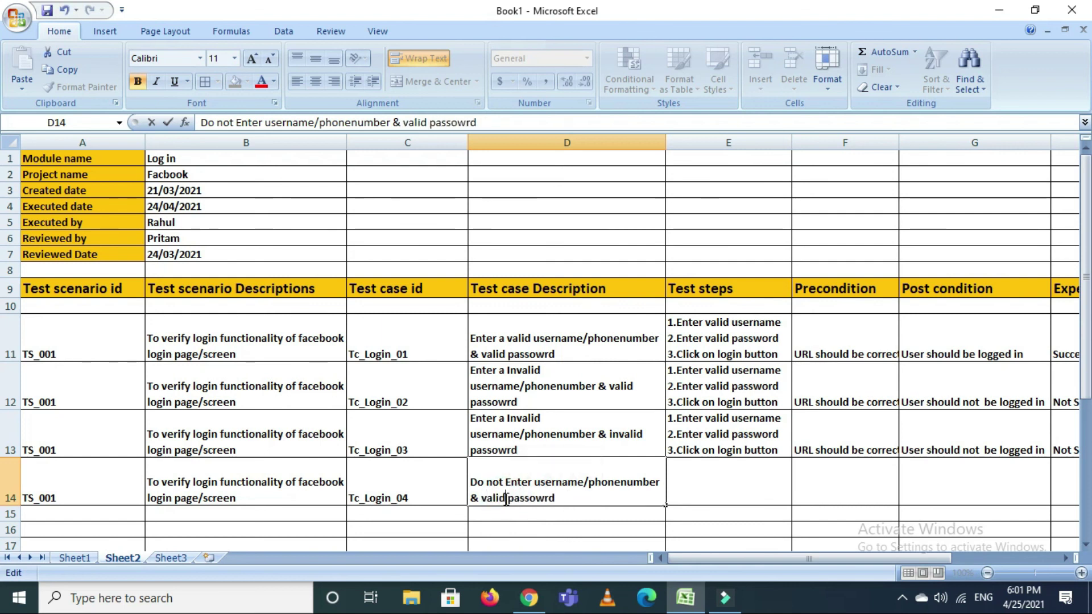
{"action": "left_click", "coordinate": [732, 463]}
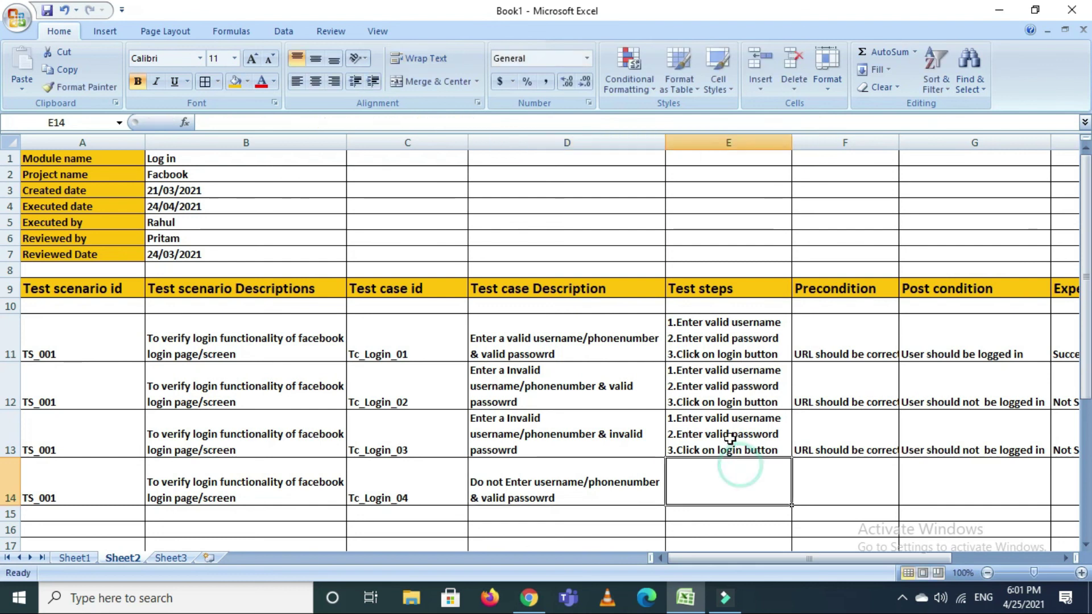
{"action": "left_click", "coordinate": [729, 436]}
{"action": "key", "text": "ctrl+c"}
{"action": "left_click", "coordinate": [706, 489]}
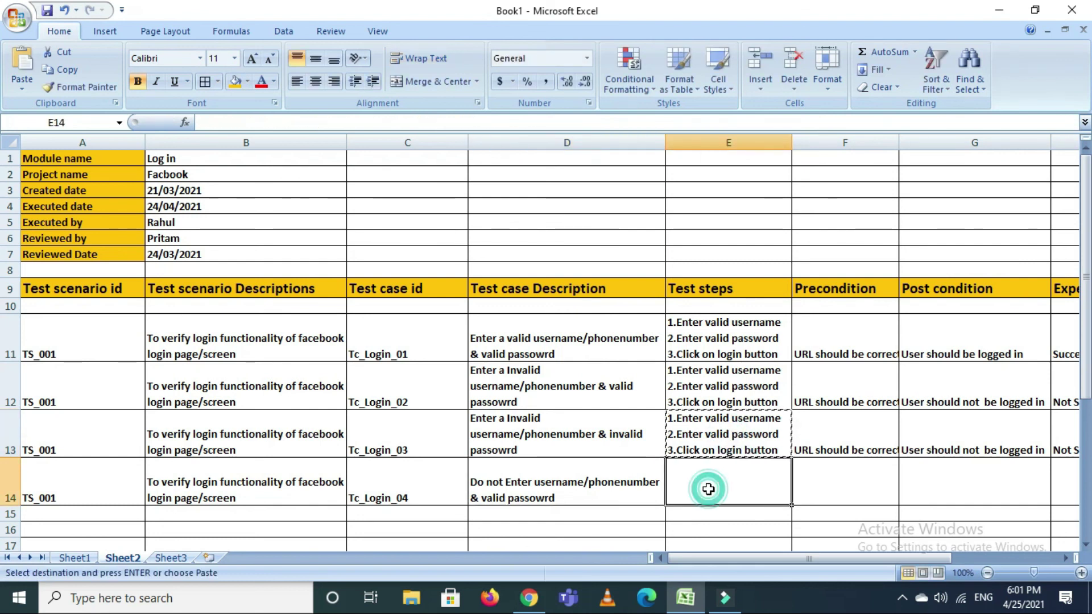
{"action": "key", "text": "ctrl+v"}
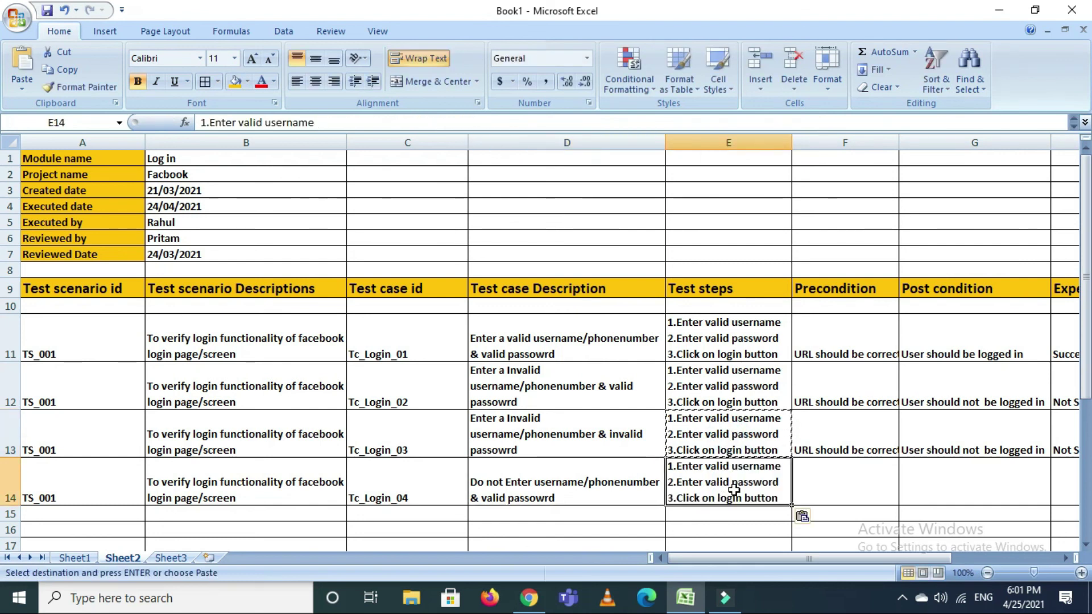
- Make the E13 and E12 test steps begin with 'Enter Invalid username'
{"action": "double_click", "coordinate": [709, 422]}
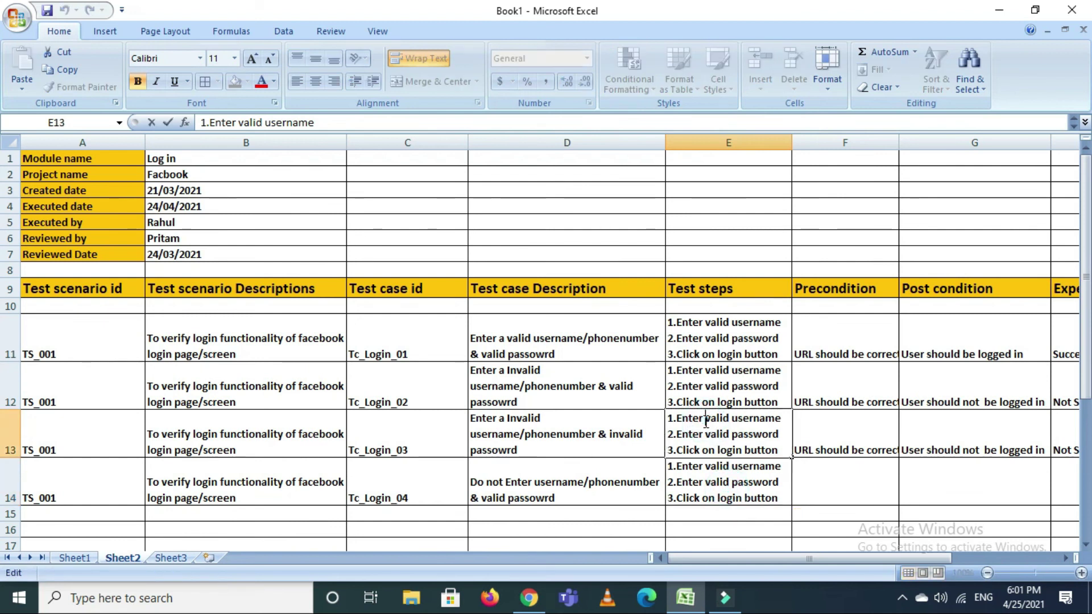
{"action": "type", "text": "I"}
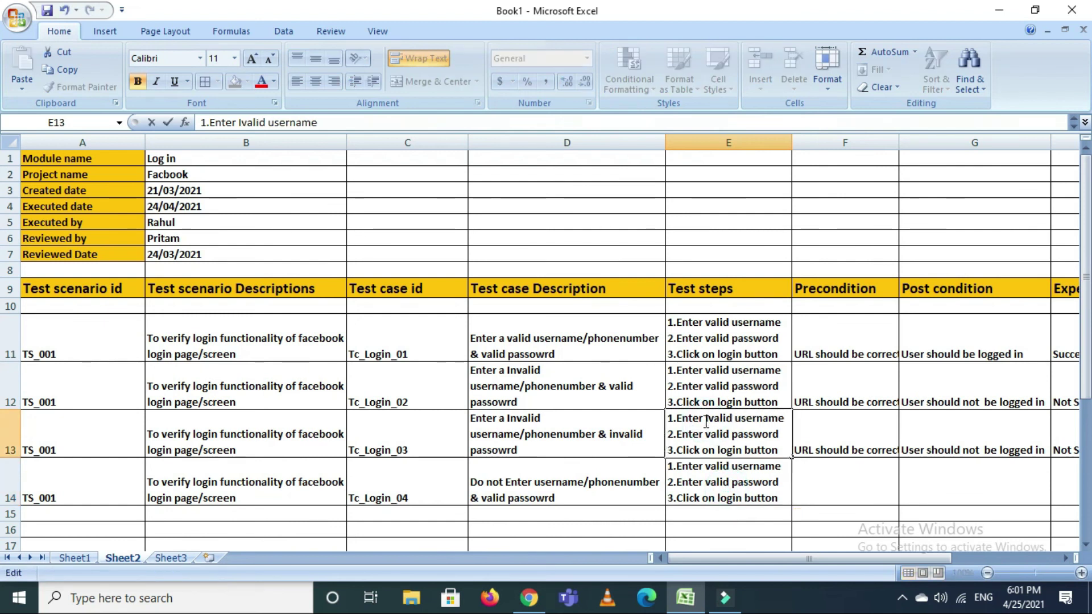
{"action": "type", "text": "n"}
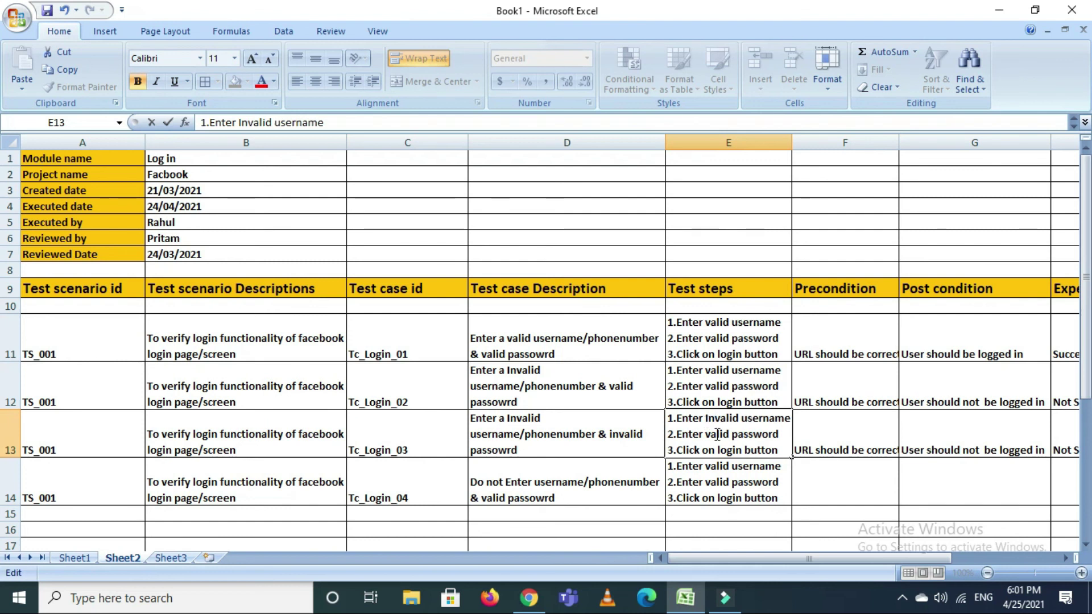
{"action": "left_click", "coordinate": [713, 488]}
{"action": "left_click", "coordinate": [708, 375]}
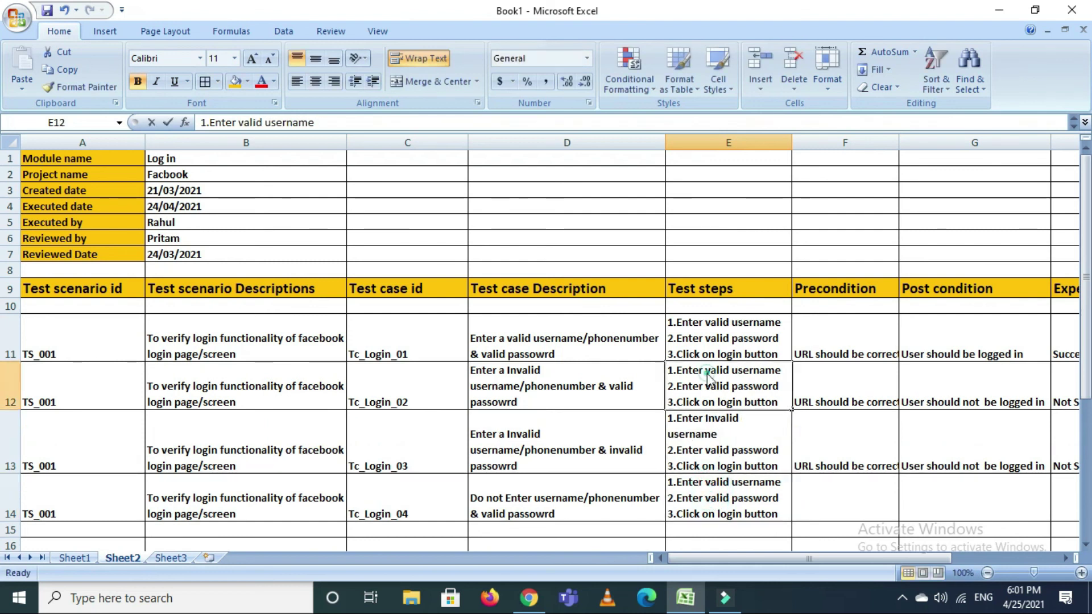
{"action": "double_click", "coordinate": [708, 375]}
{"action": "type", "text": "IN"}
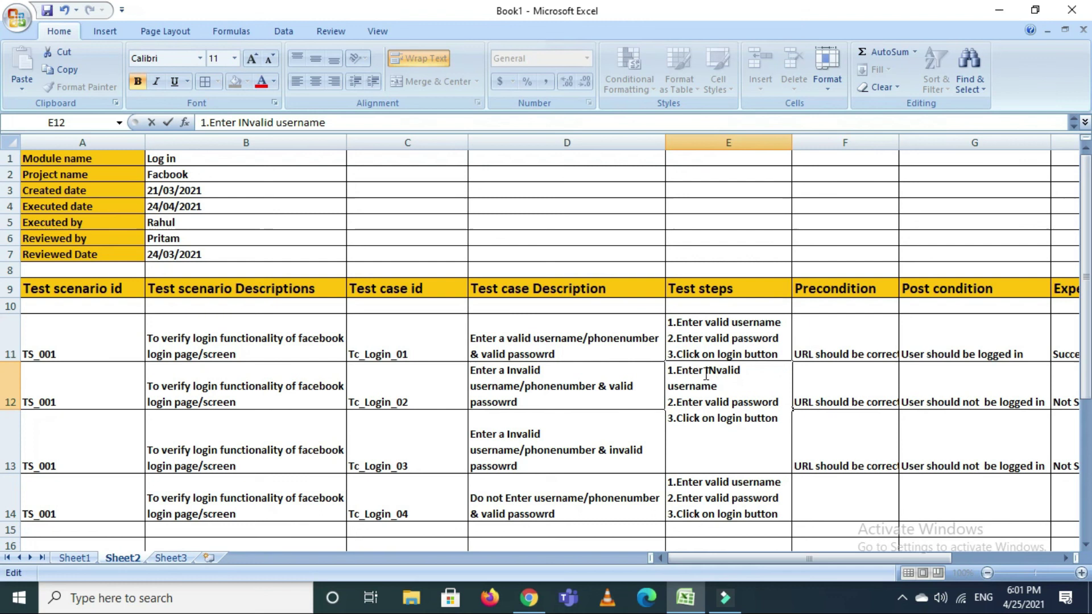
{"action": "key", "text": "BackSpace"}
{"action": "type", "text": "n"}
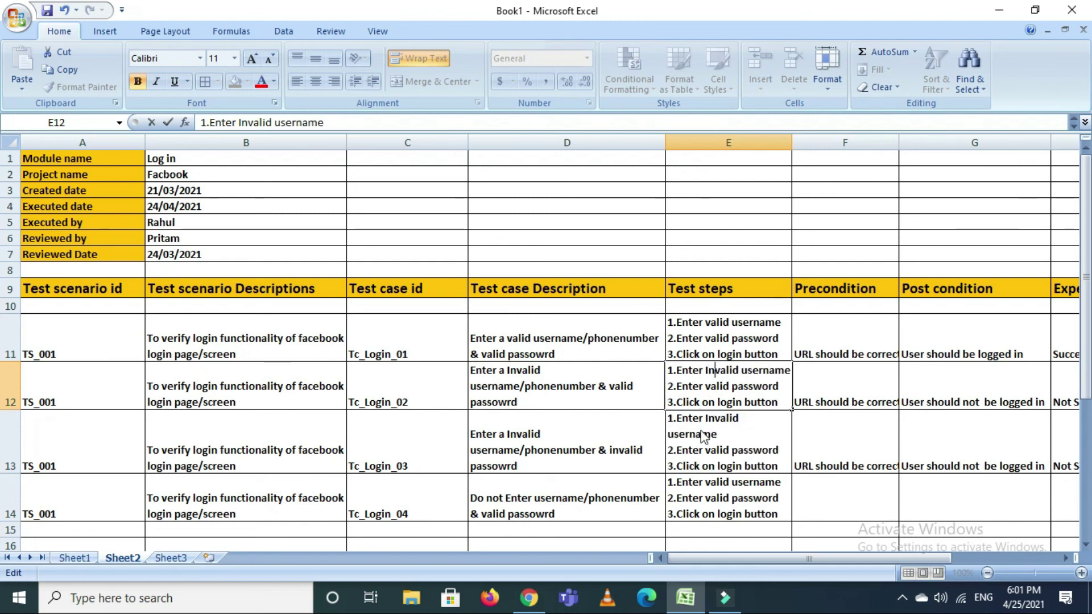
{"action": "left_click", "coordinate": [678, 487]}
- Trim E14 to '1.Enter valid password, 2.Click on login button'
{"action": "double_click", "coordinate": [679, 511]}
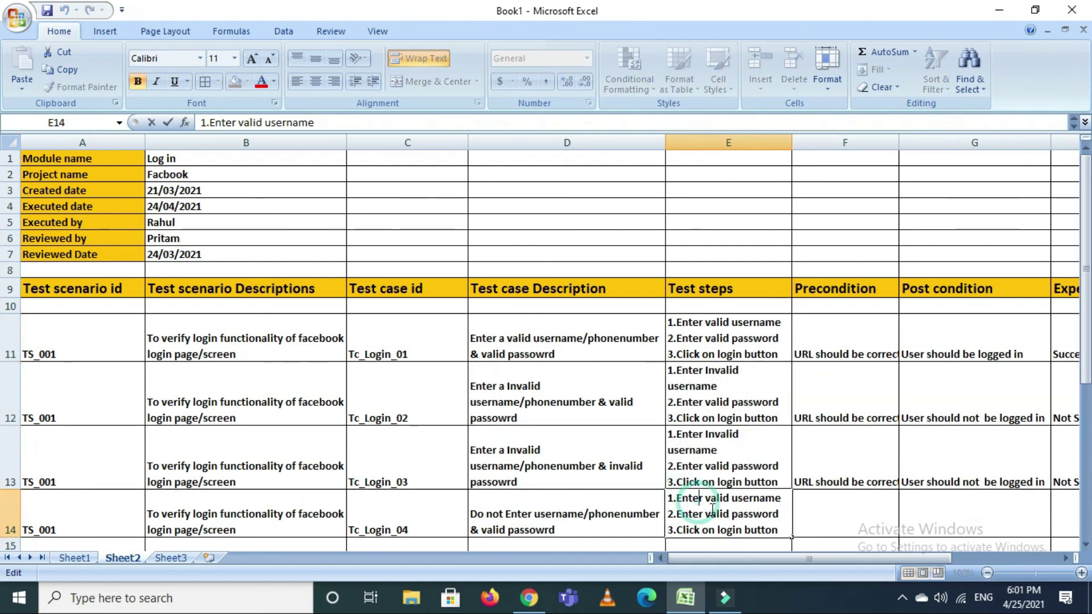
{"action": "left_click_drag", "start_coordinate": [672, 513], "coordinate": [673, 498]}
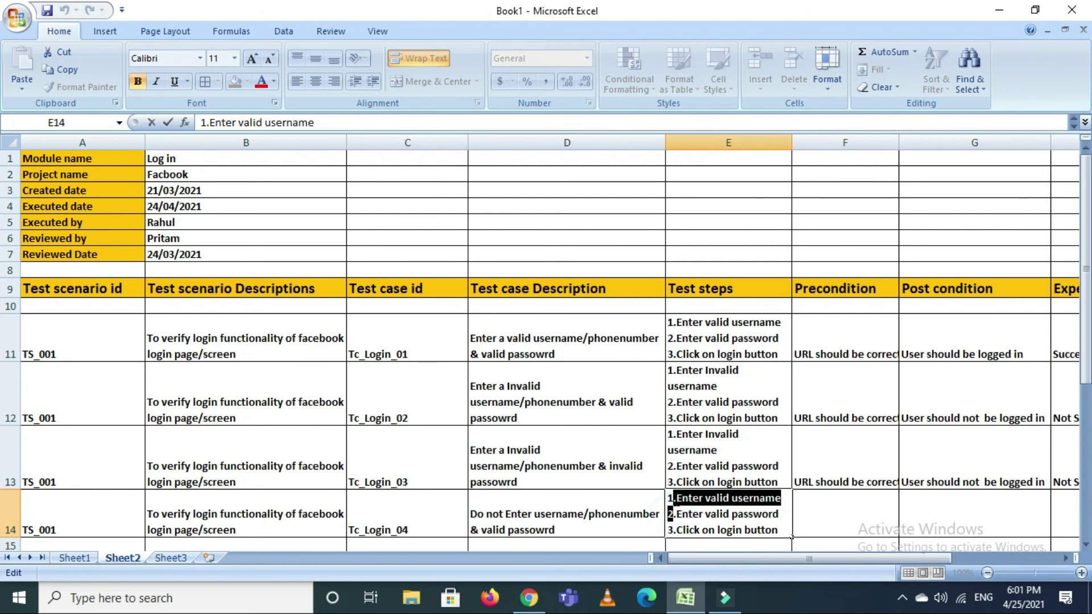
{"action": "key", "text": "BackSpace"}
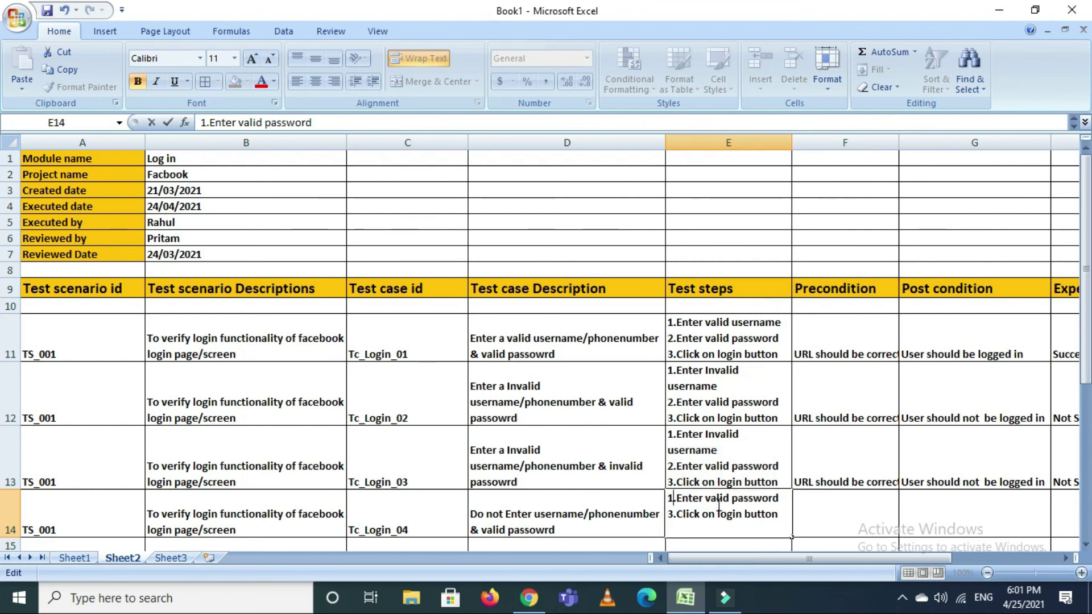
{"action": "left_click", "coordinate": [677, 517]}
{"action": "key", "text": "BackSpace"}
{"action": "type", "text": "2"}
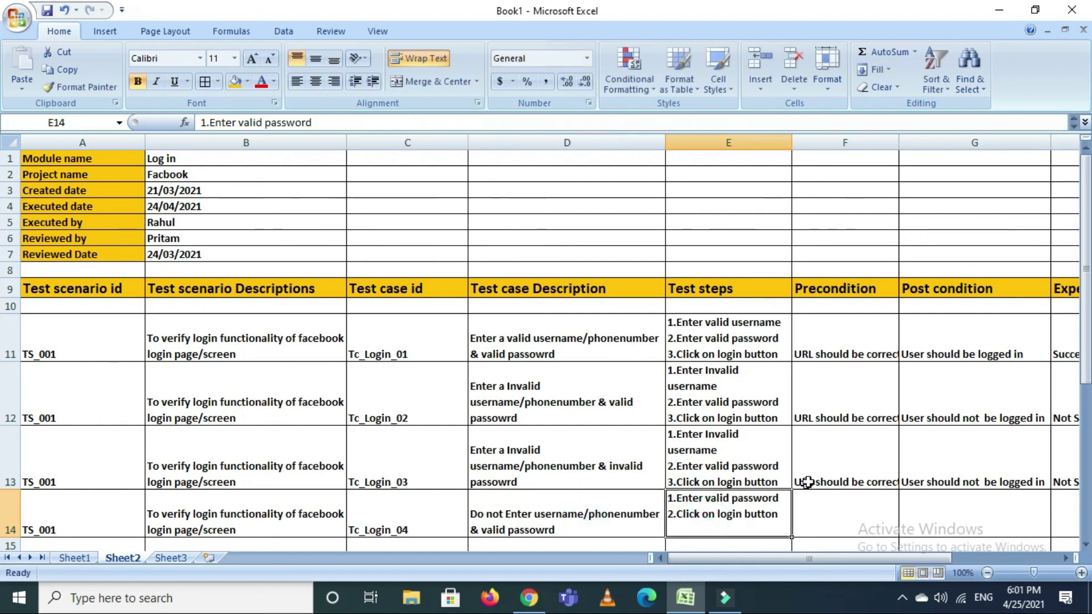
{"action": "left_click", "coordinate": [830, 472]}
- Copy the F13 precondition into F14 and widen the Precondition column to 24.43
{"action": "key", "text": "ctrl+c"}
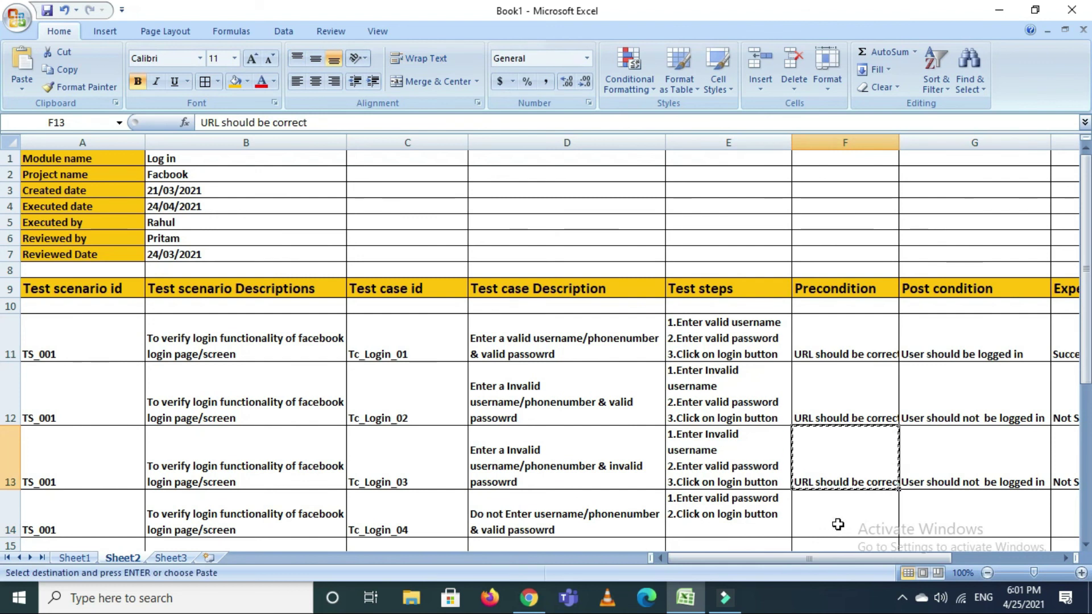
{"action": "left_click", "coordinate": [836, 521]}
{"action": "key", "text": "ctrl+v"}
{"action": "left_click_drag", "start_coordinate": [899, 146], "coordinate": [934, 148]}
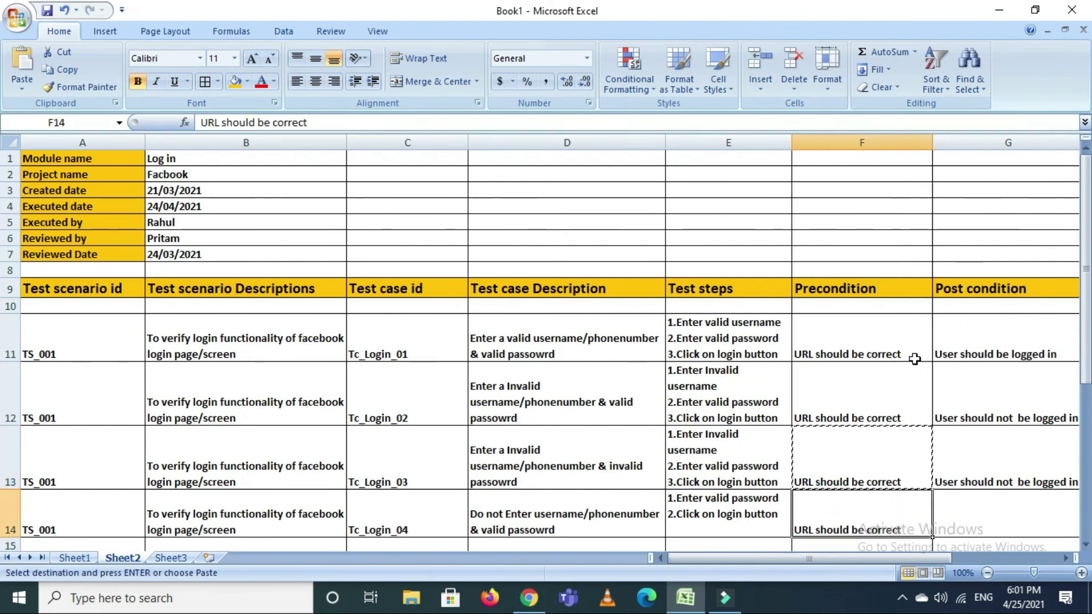
- Fill G14 with 'User should not be logged in' and H14 with 'Not Succesfully login'
{"action": "left_click", "coordinate": [961, 515]}
{"action": "left_click_drag", "start_coordinate": [821, 557], "coordinate": [842, 559]}
{"action": "left_click", "coordinate": [870, 475]}
{"action": "key", "text": "ctrl+c"}
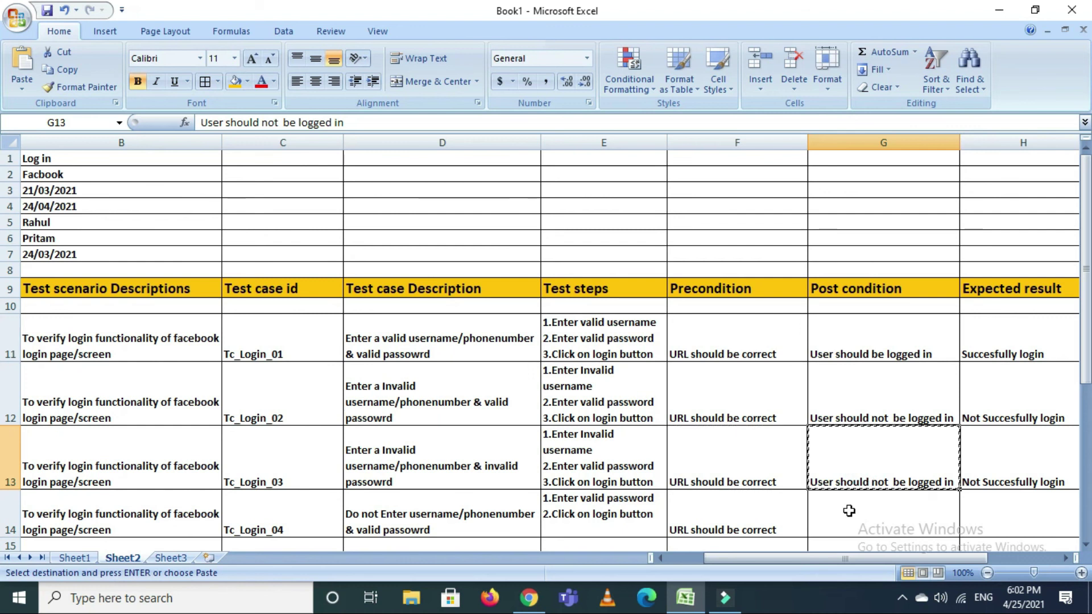
{"action": "left_click", "coordinate": [848, 515]}
{"action": "key", "text": "ctrl+v"}
{"action": "left_click_drag", "start_coordinate": [929, 558], "coordinate": [955, 558]}
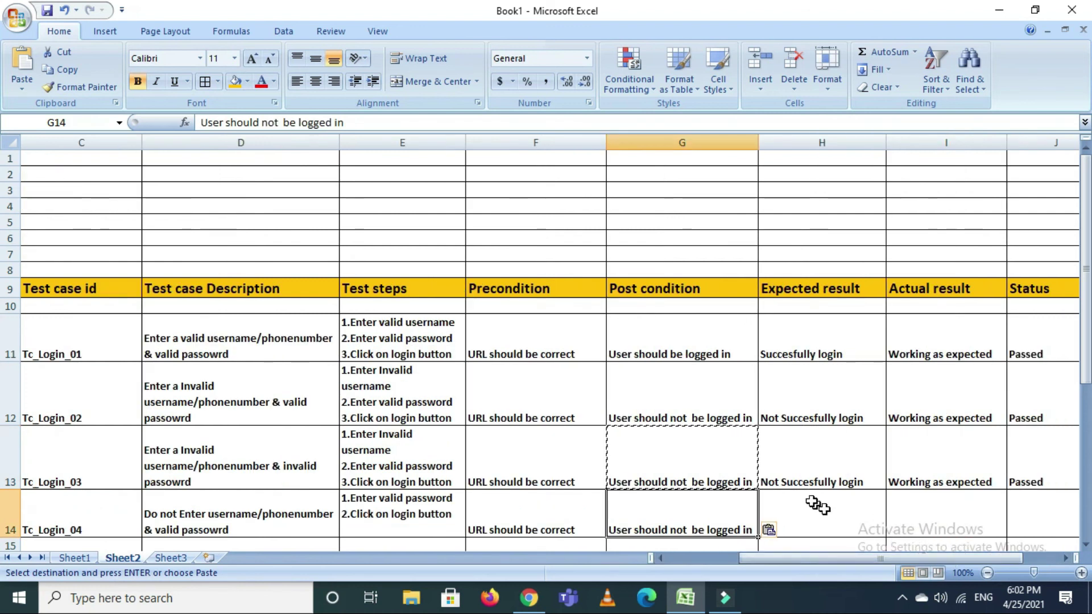
{"action": "left_click", "coordinate": [800, 478]}
{"action": "key", "text": "ctrl+c"}
{"action": "left_click", "coordinate": [797, 506]}
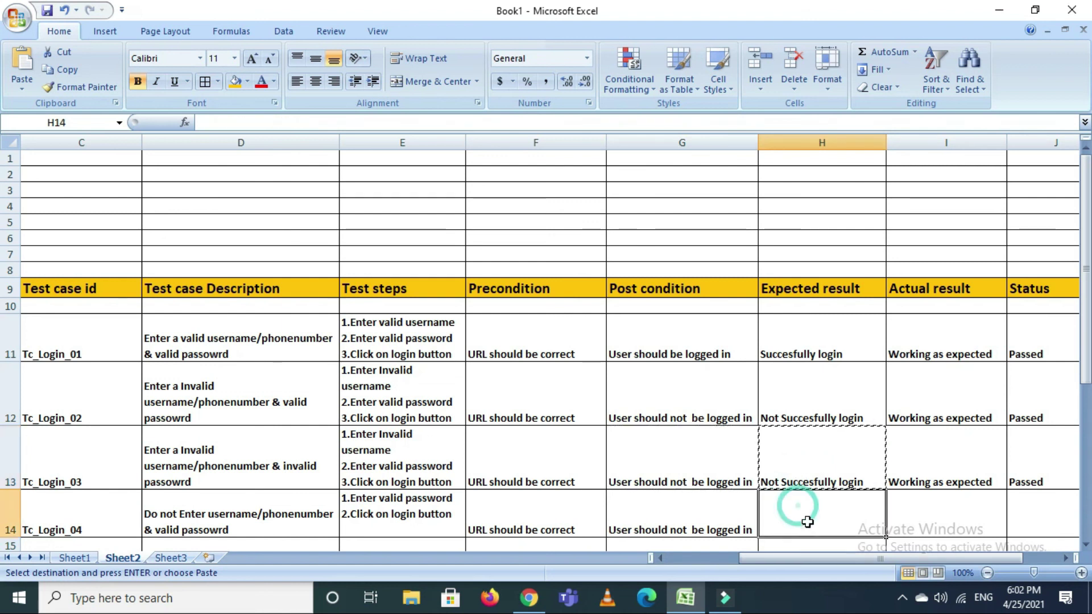
{"action": "key", "text": "ctrl+v"}
- Copy 'Working as expected' from I13 into I14, then select the status cell J14
{"action": "left_click", "coordinate": [927, 470]}
{"action": "key", "text": "ctrl+c"}
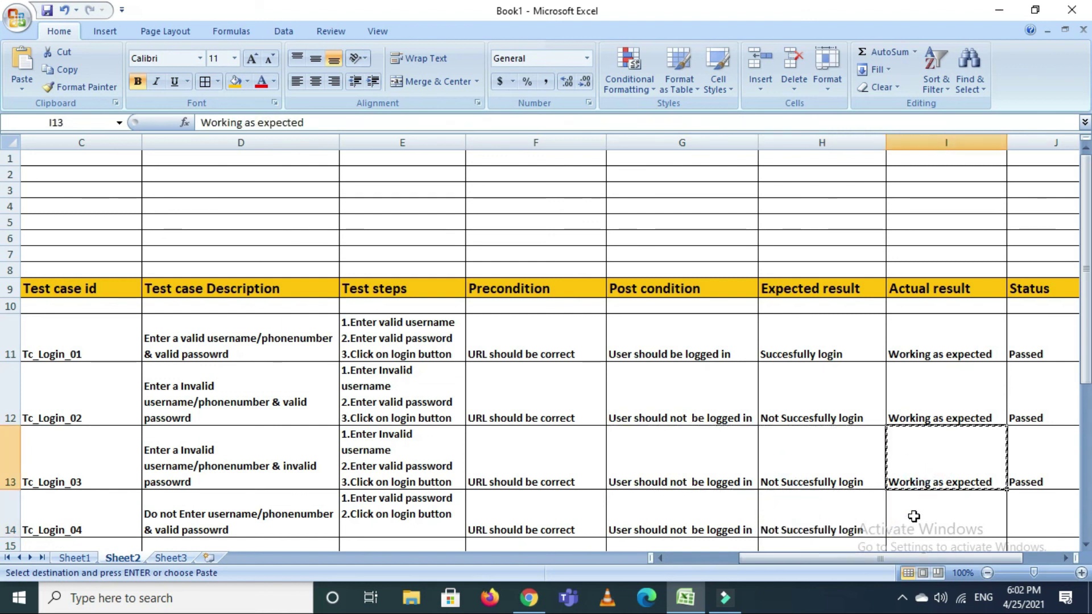
{"action": "left_click", "coordinate": [922, 517]}
{"action": "key", "text": "ctrl+v"}
{"action": "left_click_drag", "start_coordinate": [916, 560], "coordinate": [1005, 556]}
{"action": "left_click", "coordinate": [948, 520]}
{"action": "left_click_drag", "start_coordinate": [895, 556], "coordinate": [829, 563]}
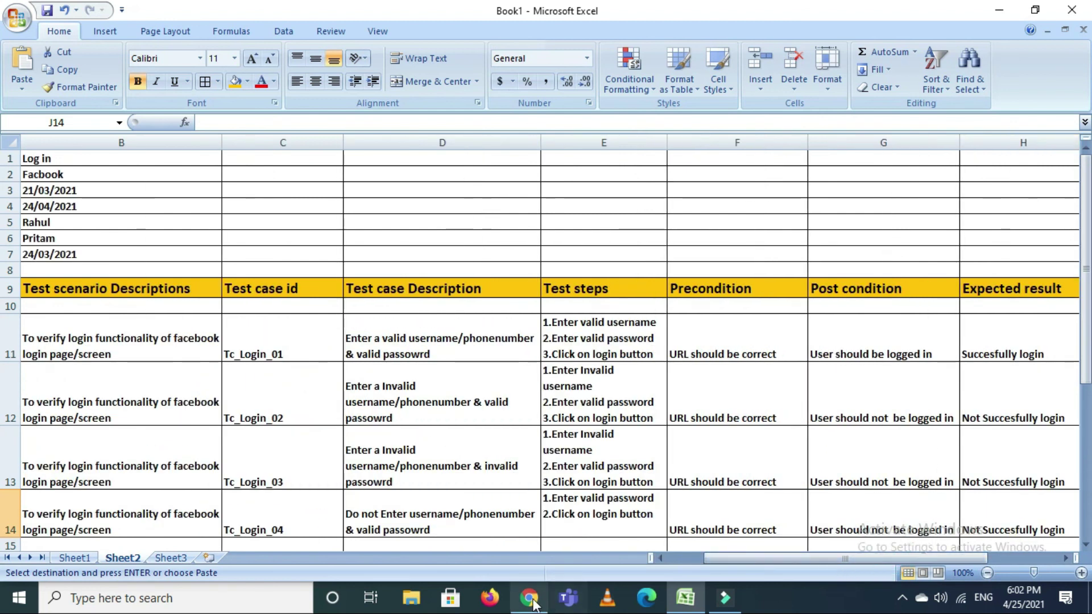
{"action": "mouse_move", "coordinate": [529, 597]}
{"action": "scroll", "coordinate": [343, 340], "scroll_direction": "down", "scroll_amount": 4}
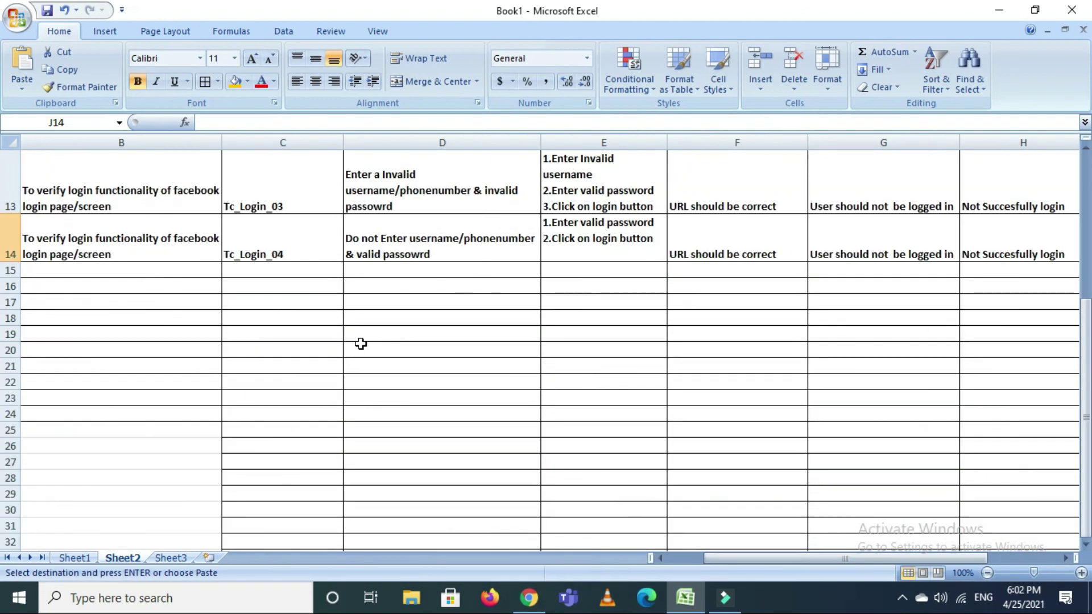
{"action": "scroll", "coordinate": [361, 343], "scroll_direction": "up", "scroll_amount": 4}
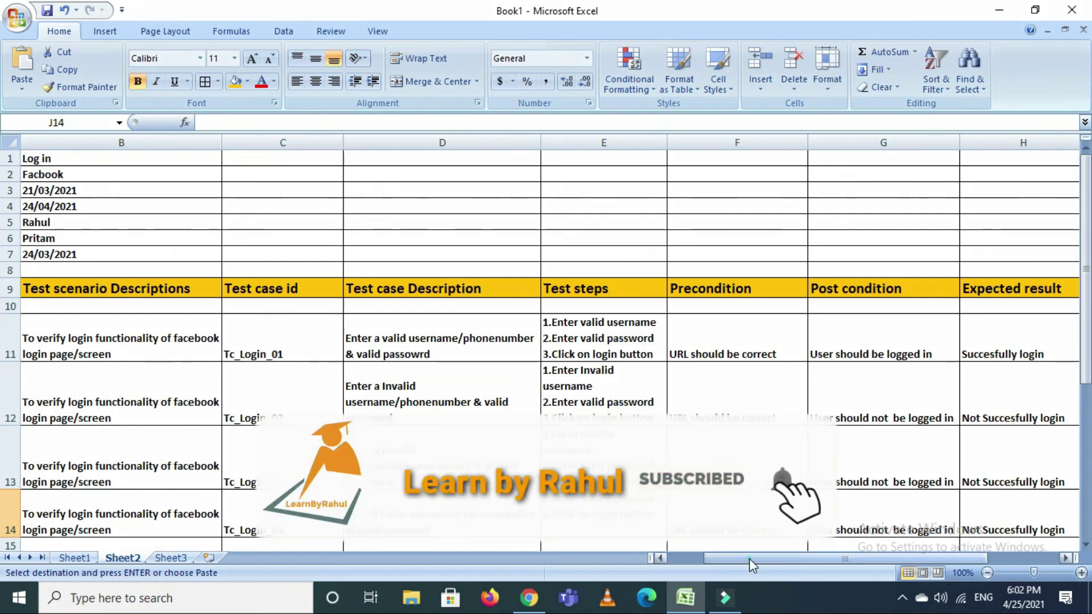
{"action": "left_click", "coordinate": [660, 558]}
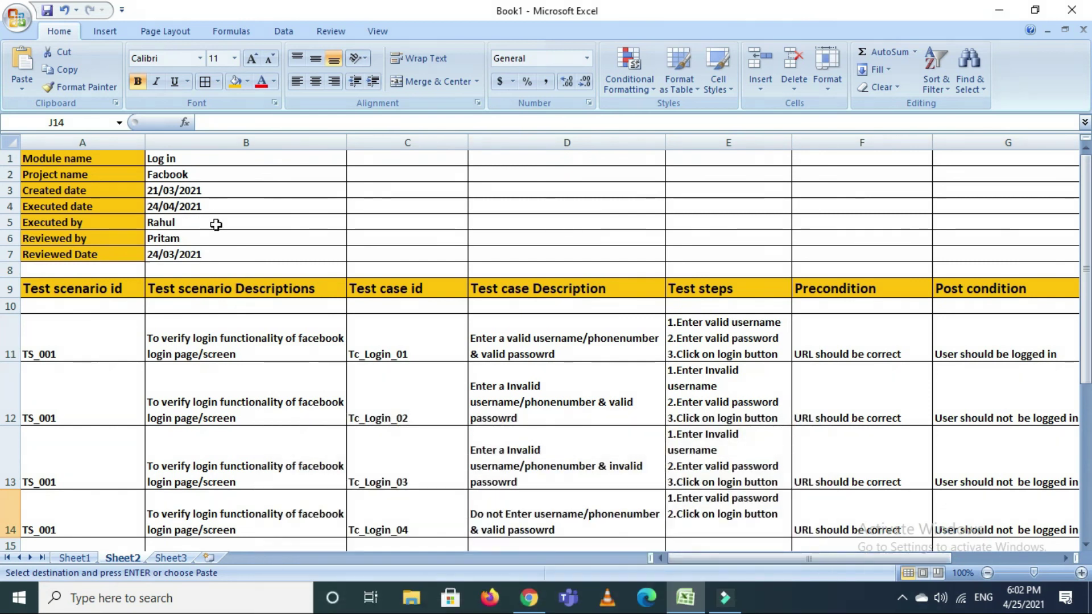